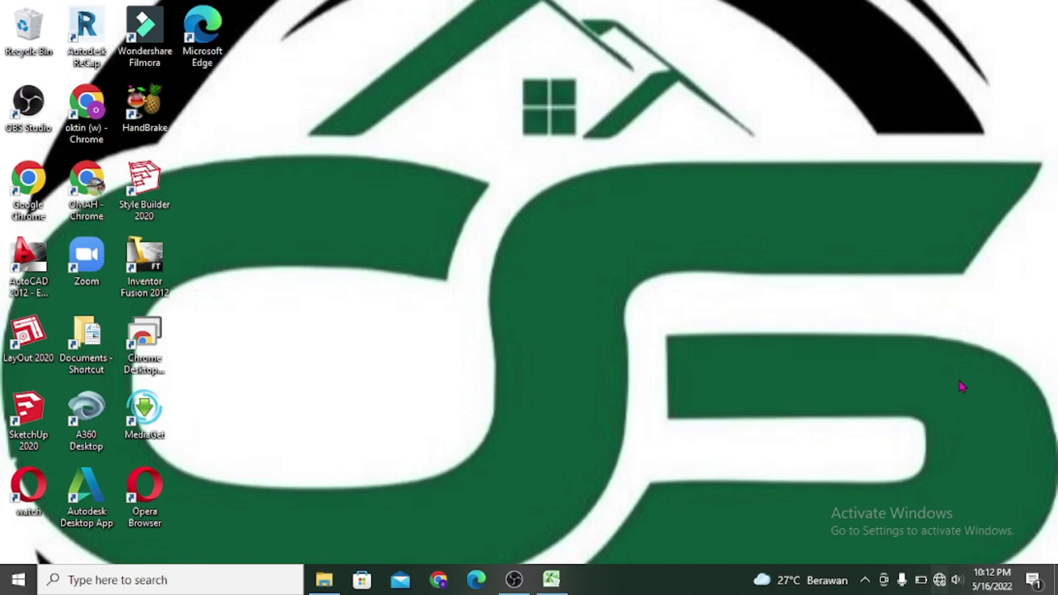
Restore the Excel window holding the Data A/Data B table with its empty result columns.
left_click(553, 577)
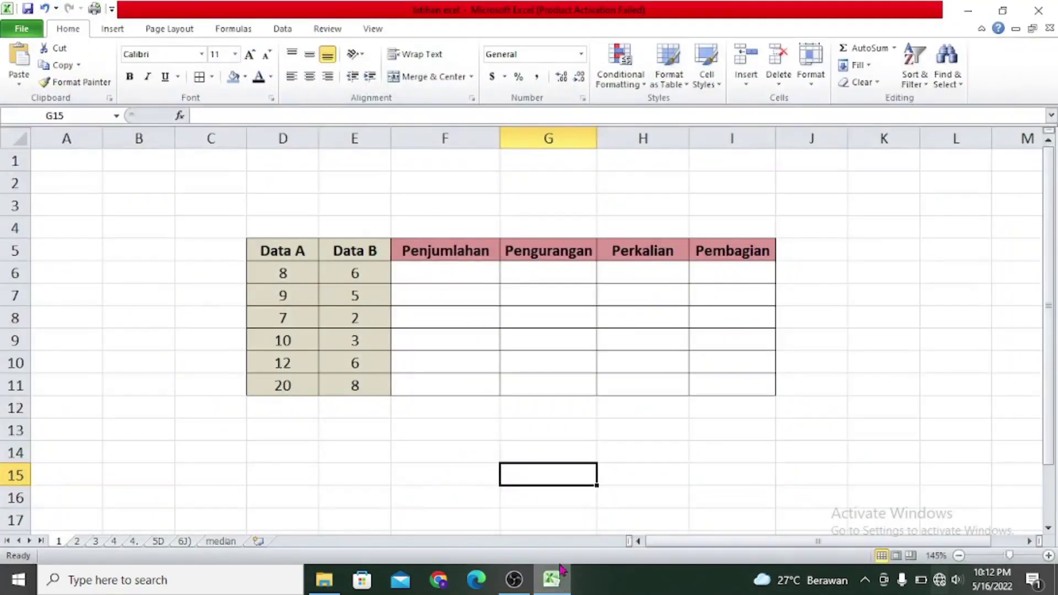
left_click(624, 474)
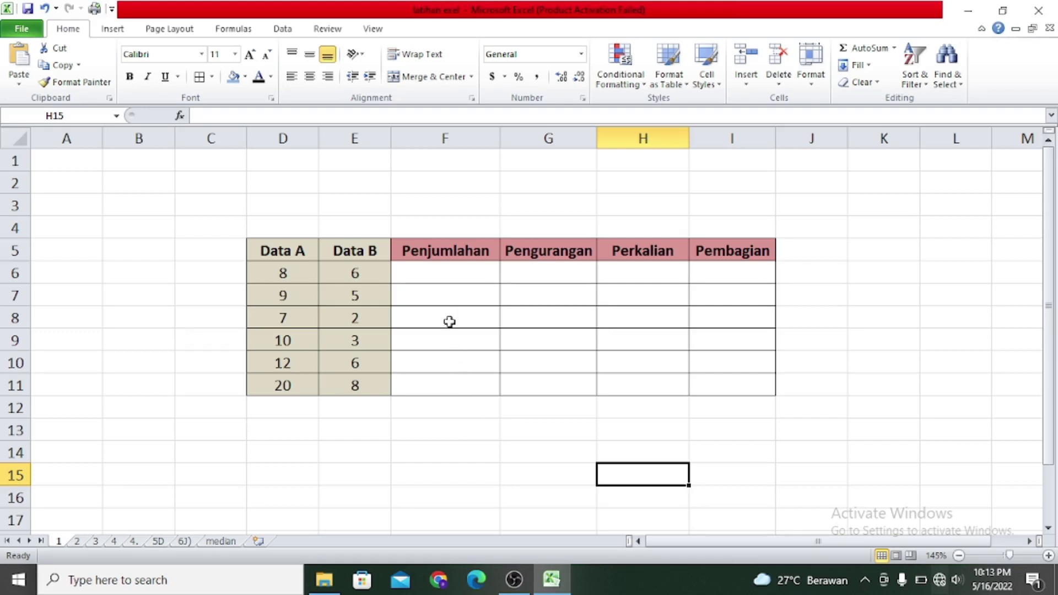
left_click(449, 277)
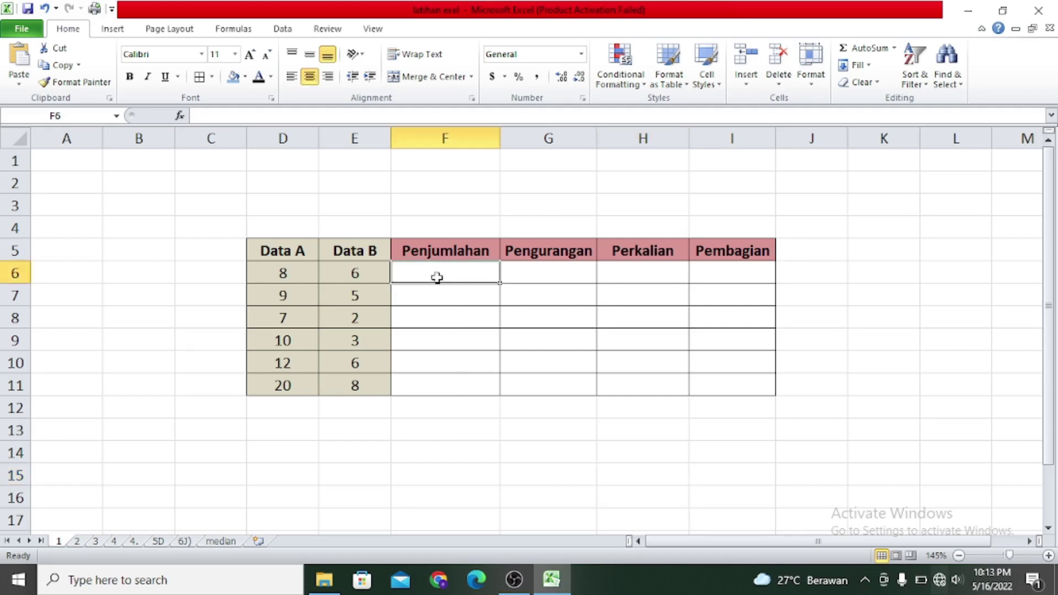
left_click(283, 246)
left_click(359, 251)
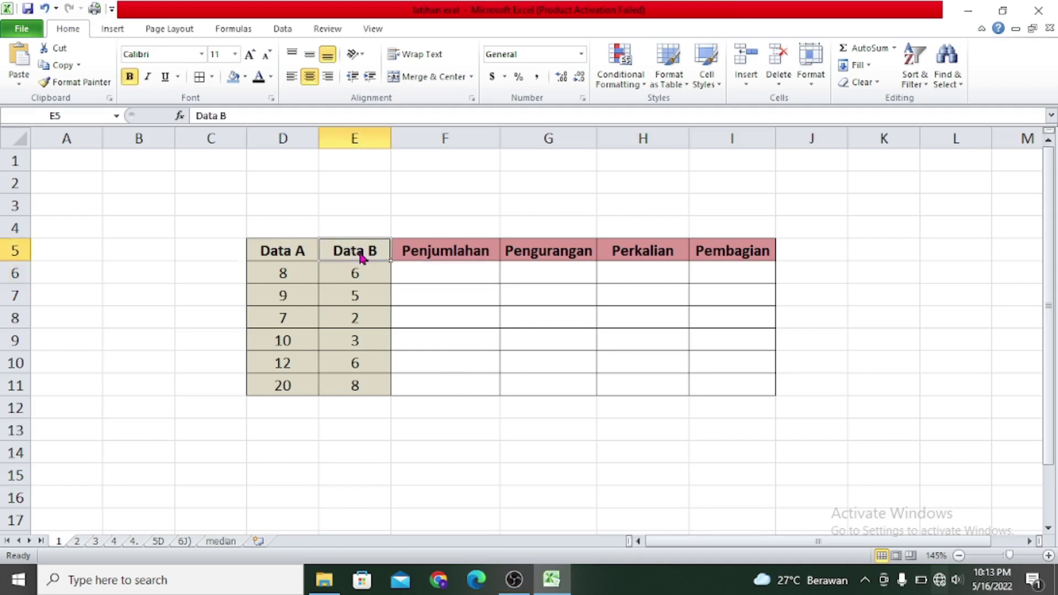
left_click(296, 255)
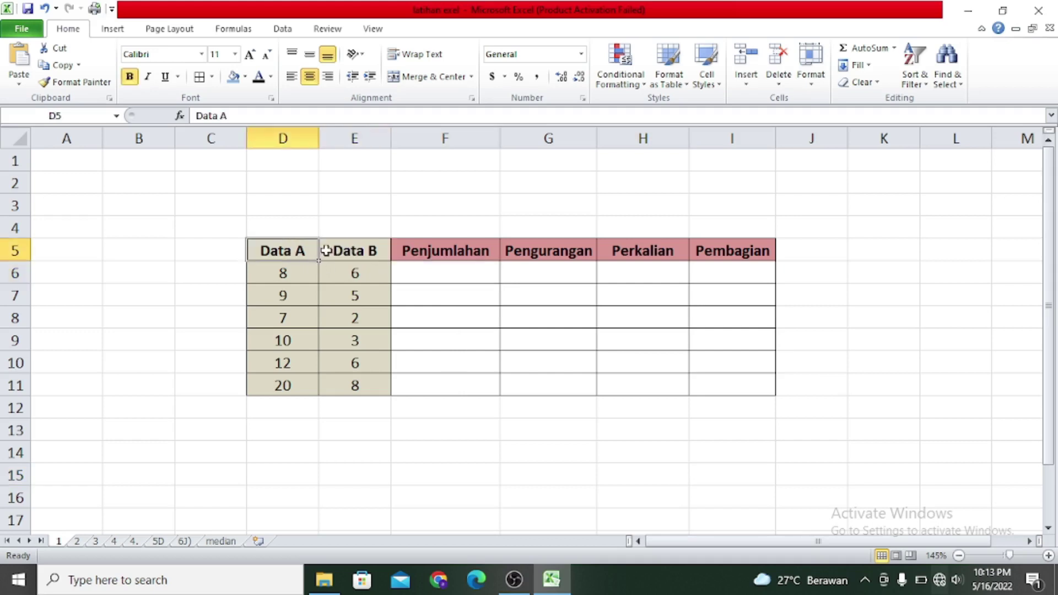
left_click(337, 251)
left_click(424, 250)
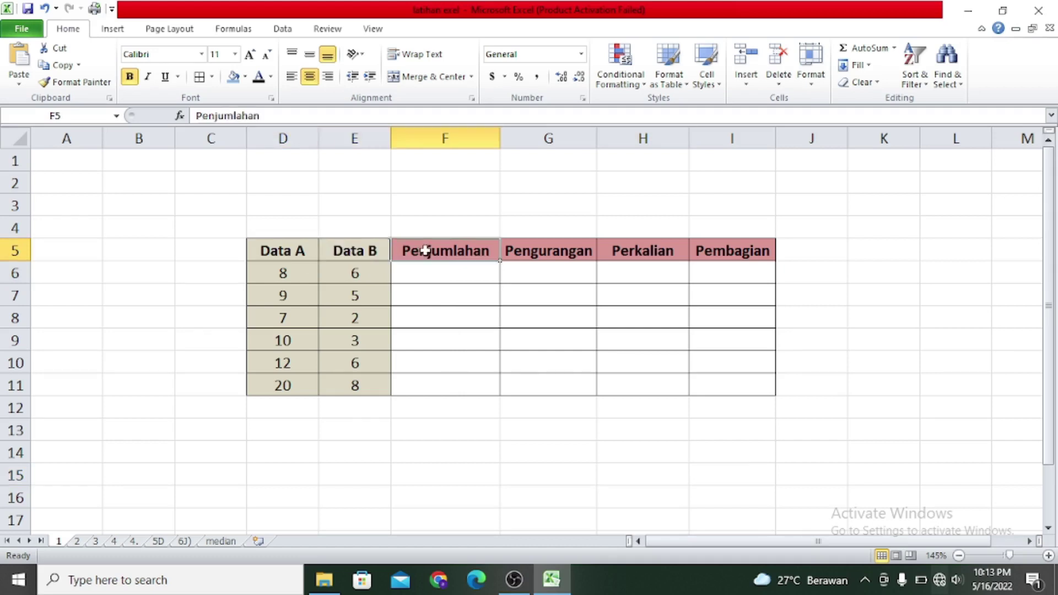
left_click(425, 270)
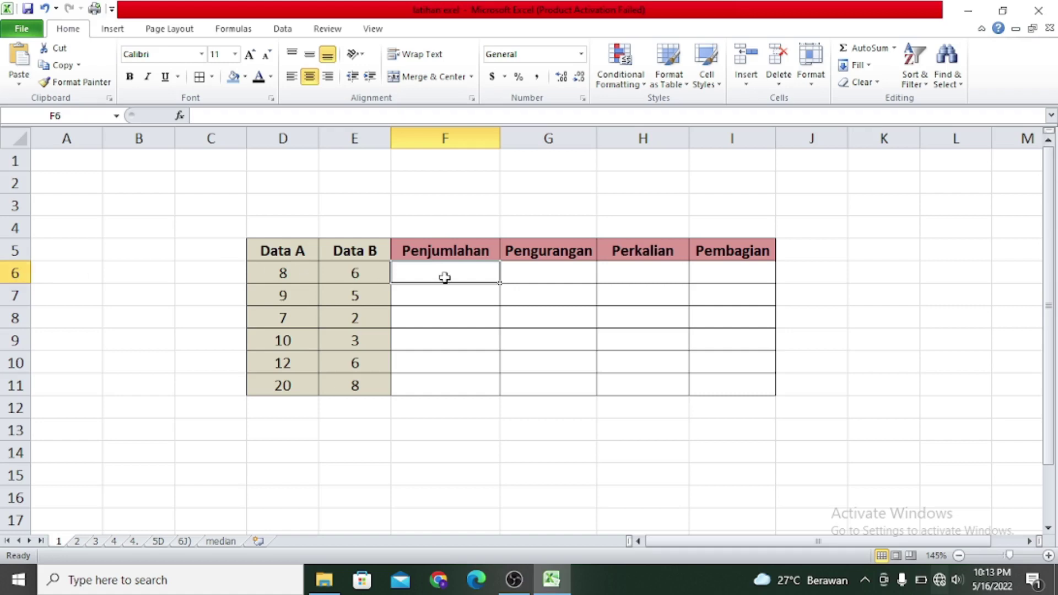
Enter =D6+E6 in F6 to add row 6's Data A and Data B, giving 14.
type("=")
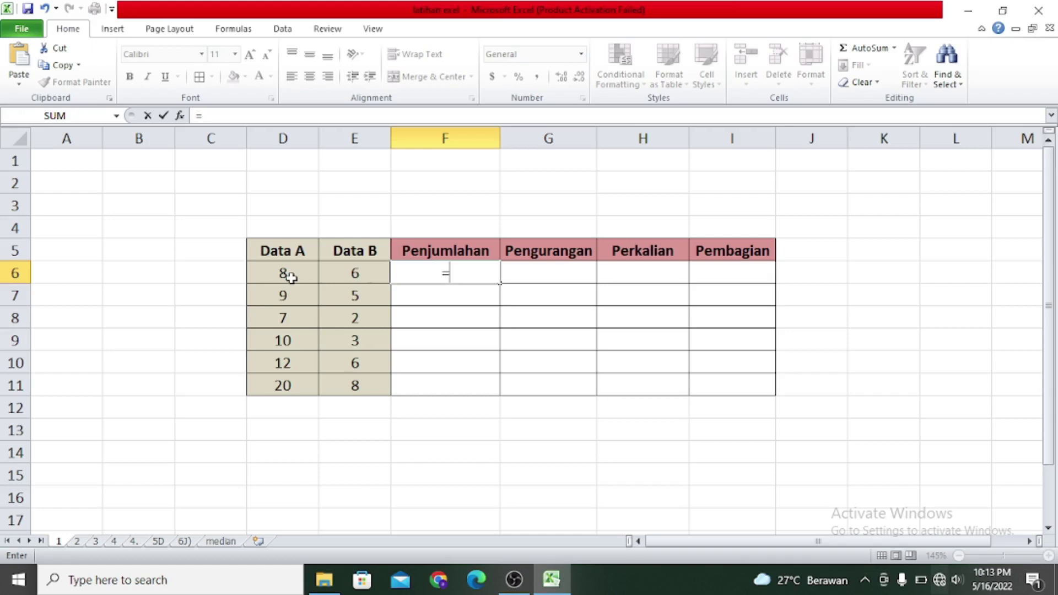
left_click(291, 277)
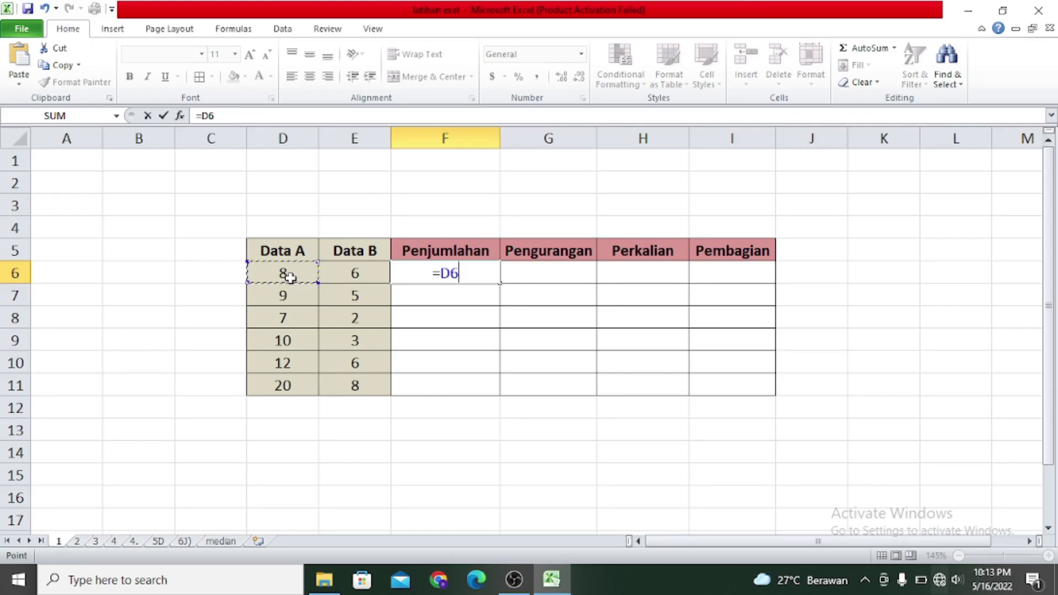
type("+")
left_click(338, 274)
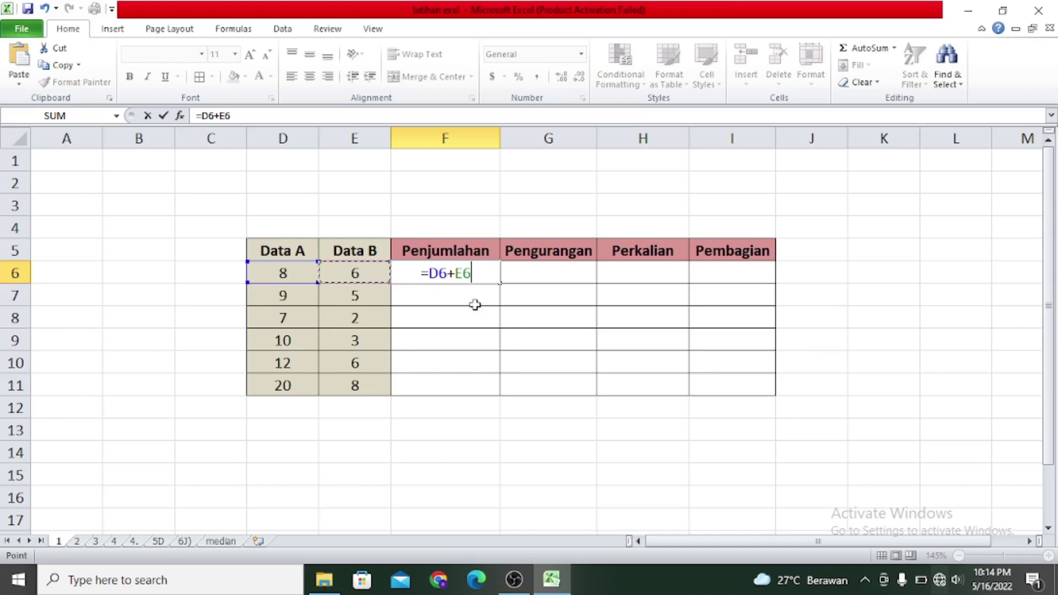
key("Return")
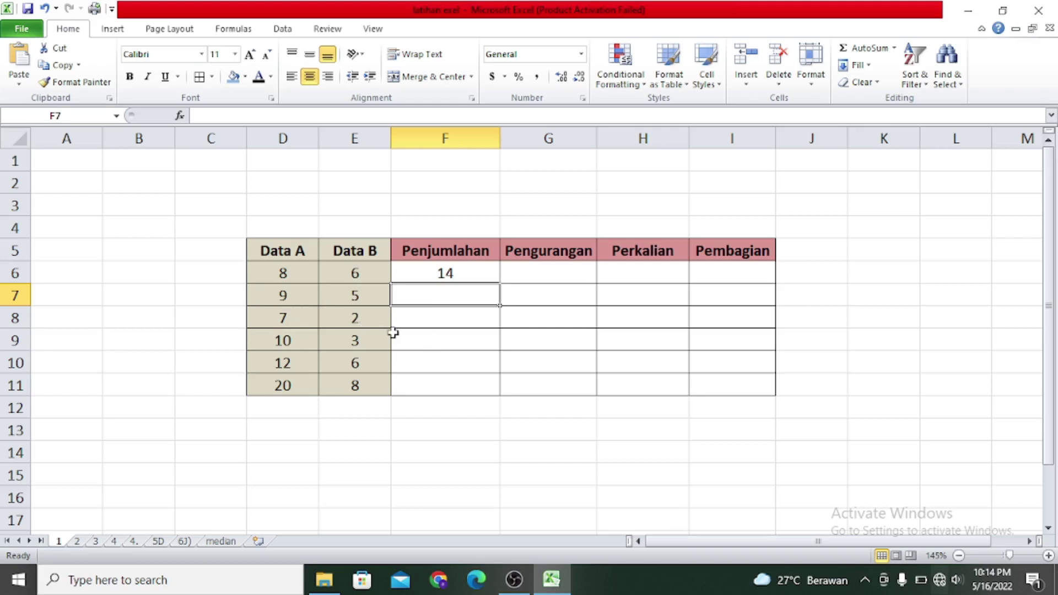
Enter =D7+E7 in F7 so row 7's Penjumlahan also shows 14, then reselect F7.
type("=")
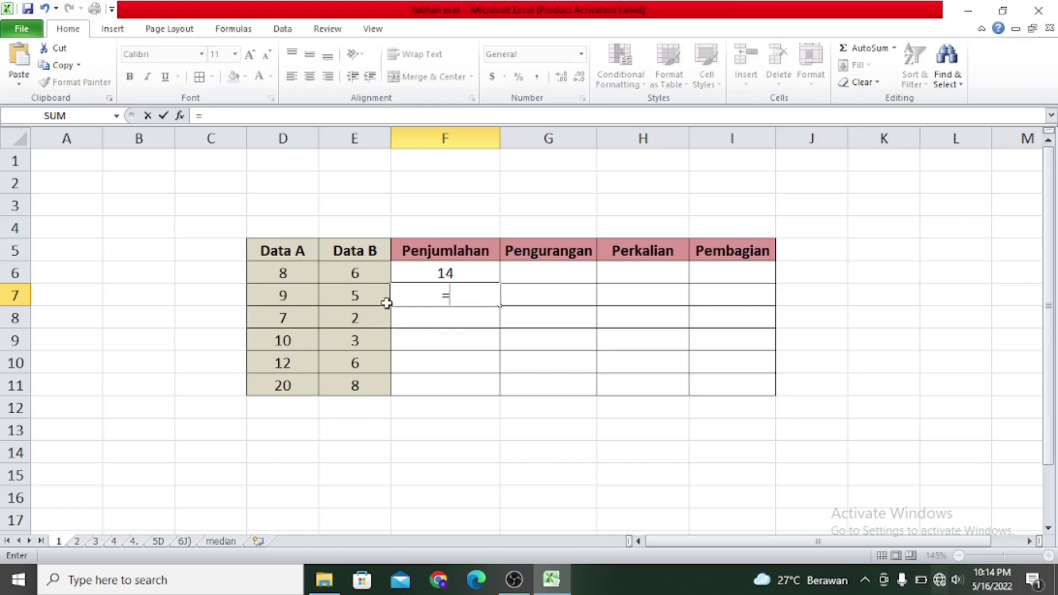
left_click(281, 294)
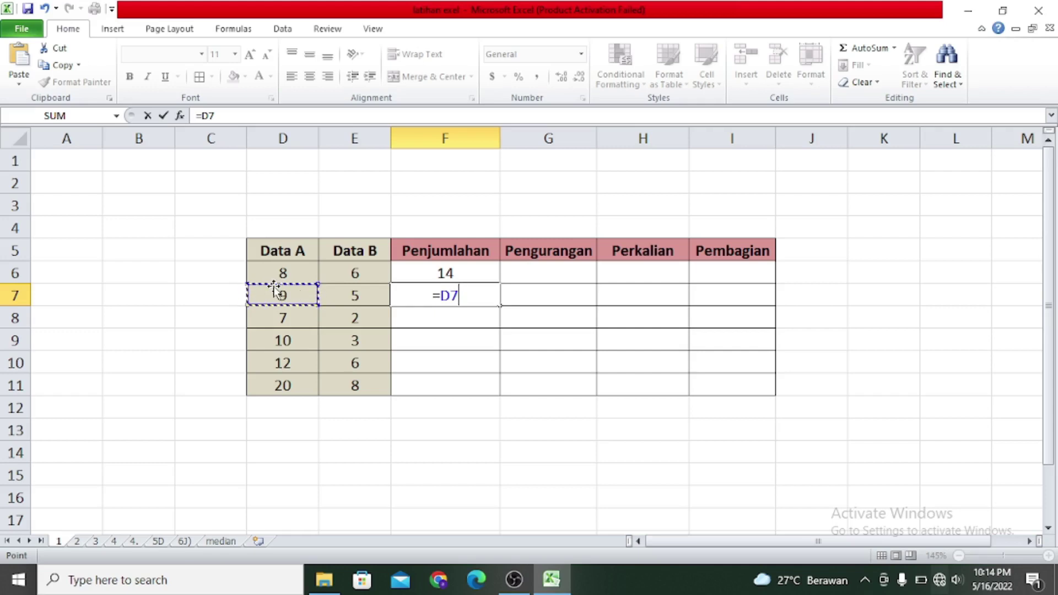
type("+")
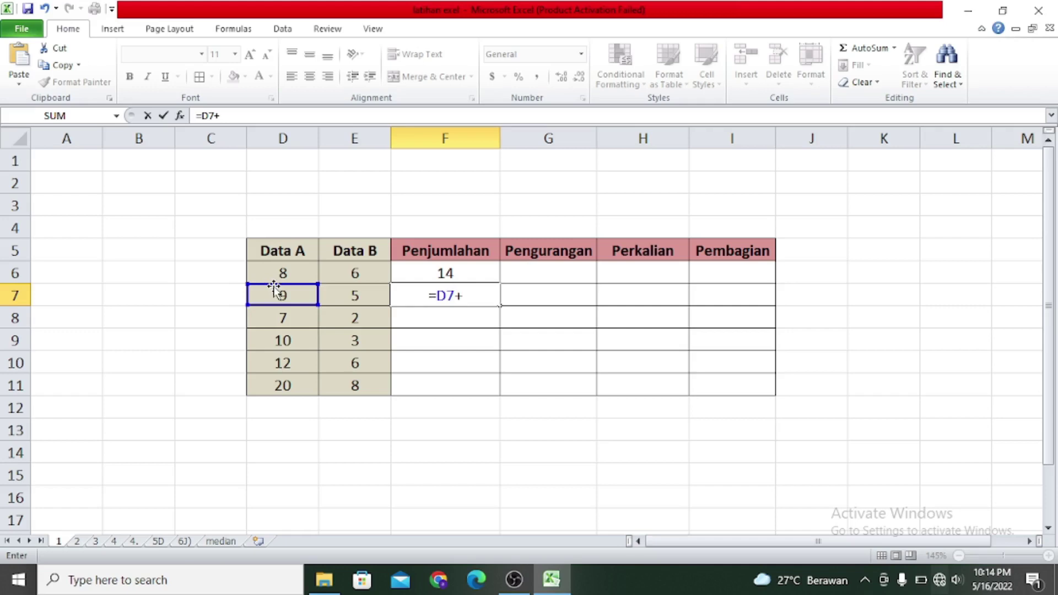
left_click(343, 295)
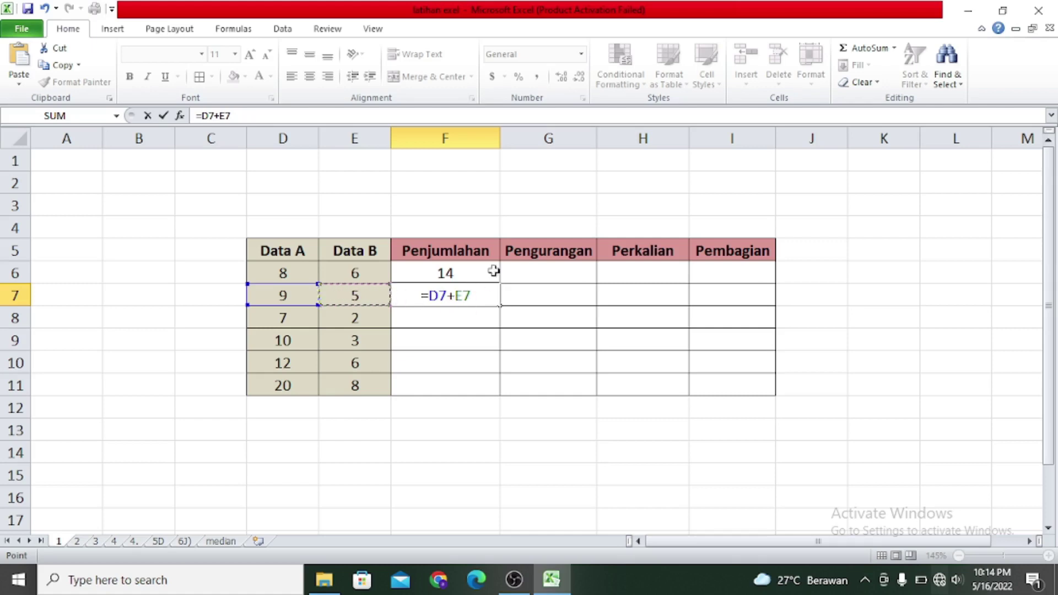
key("Return")
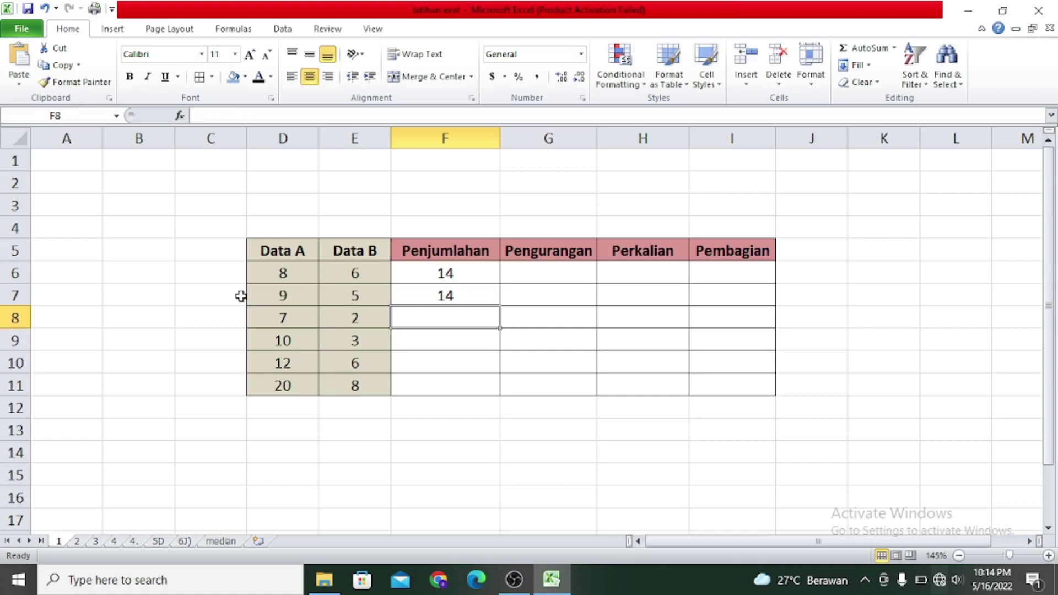
left_click(412, 296)
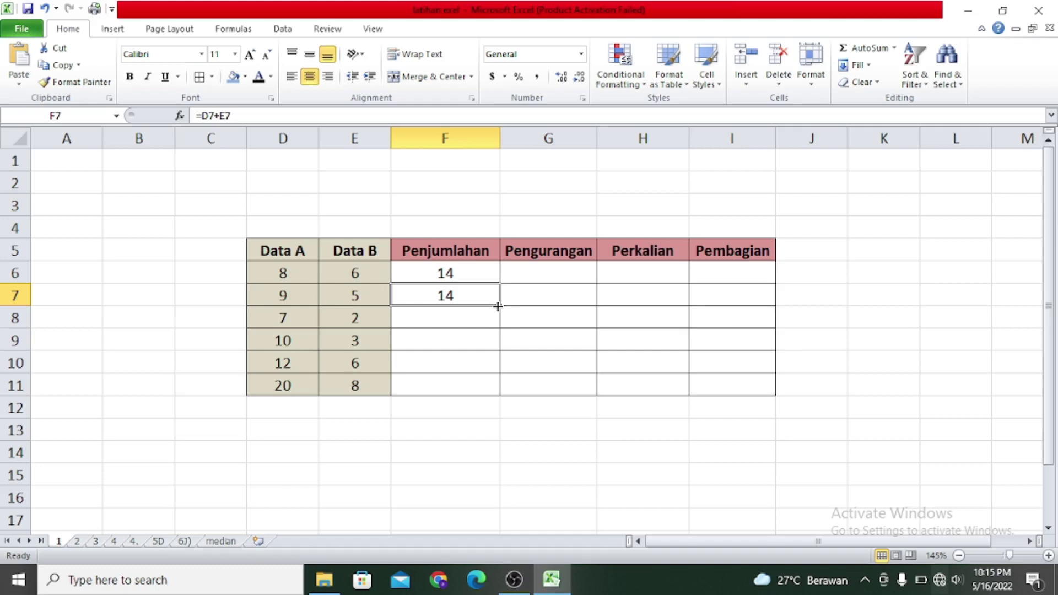
Fill the F7 sum down to F11, giving 9, 13, 18 and 28, and check the copied formulas.
mouse_move(498, 307)
left_mouse_down()
mouse_move(501, 390)
mouse_move(494, 382)
left_mouse_up()
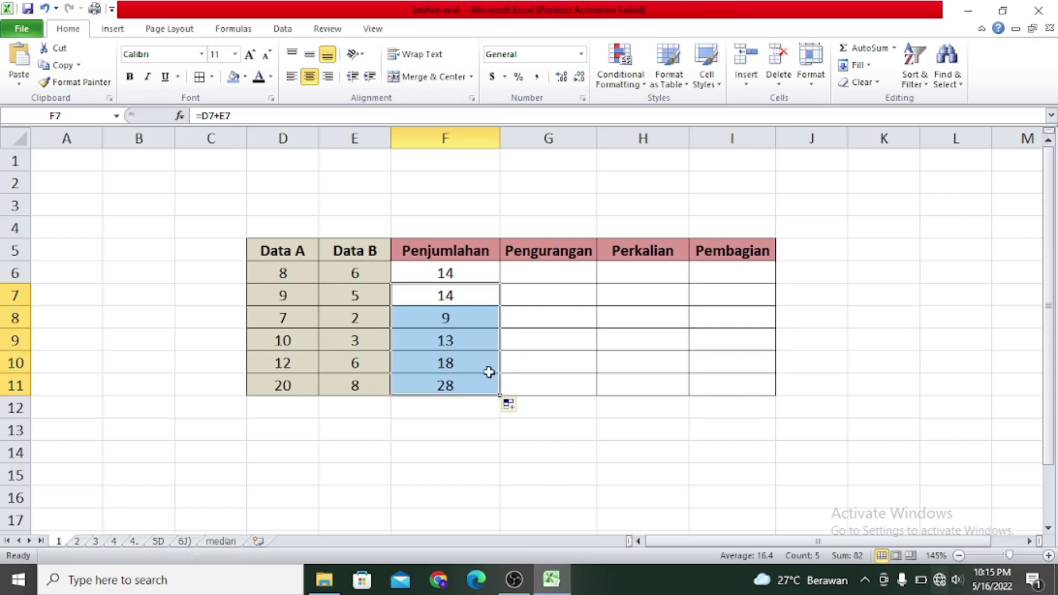
key("Return")
left_click(482, 360)
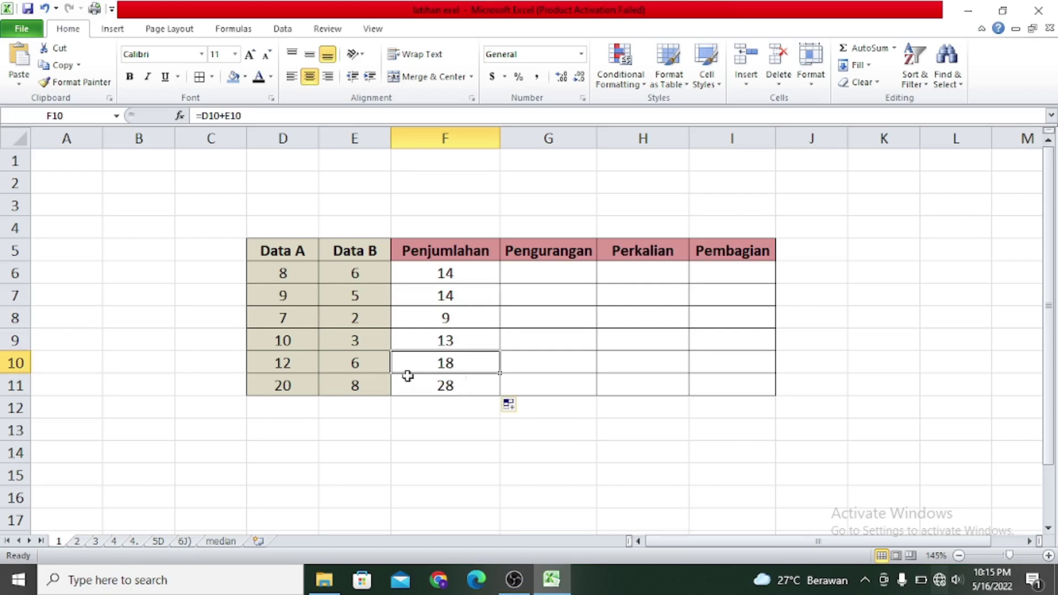
left_click(424, 342)
left_click(418, 362)
left_click(456, 387)
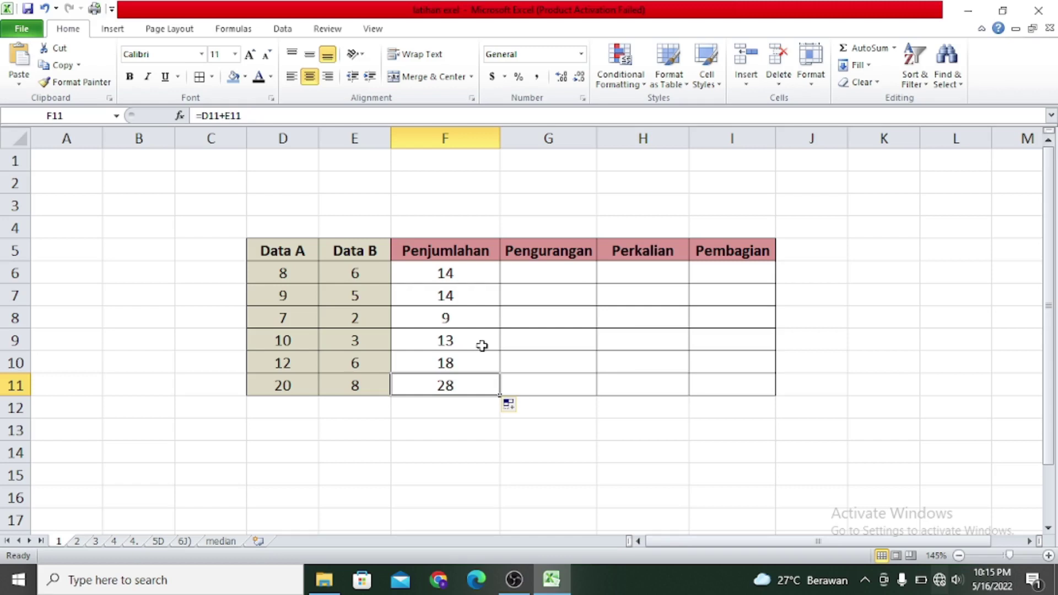
left_click(523, 271)
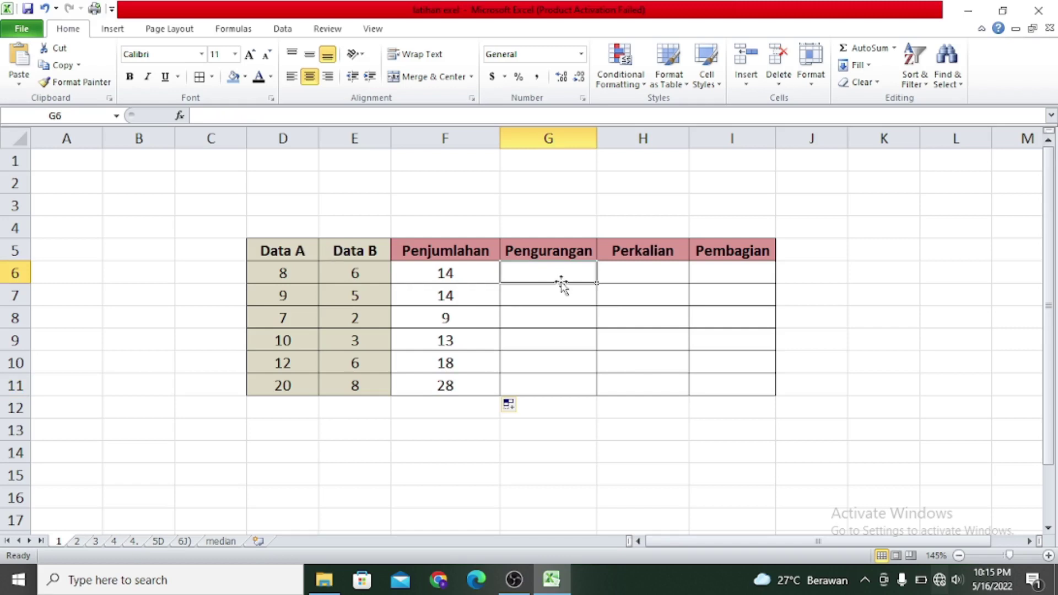
Enter =D6-E6 as row 6's Pengurangan formula and dismiss the low-battery notice.
type("=")
left_click(290, 273)
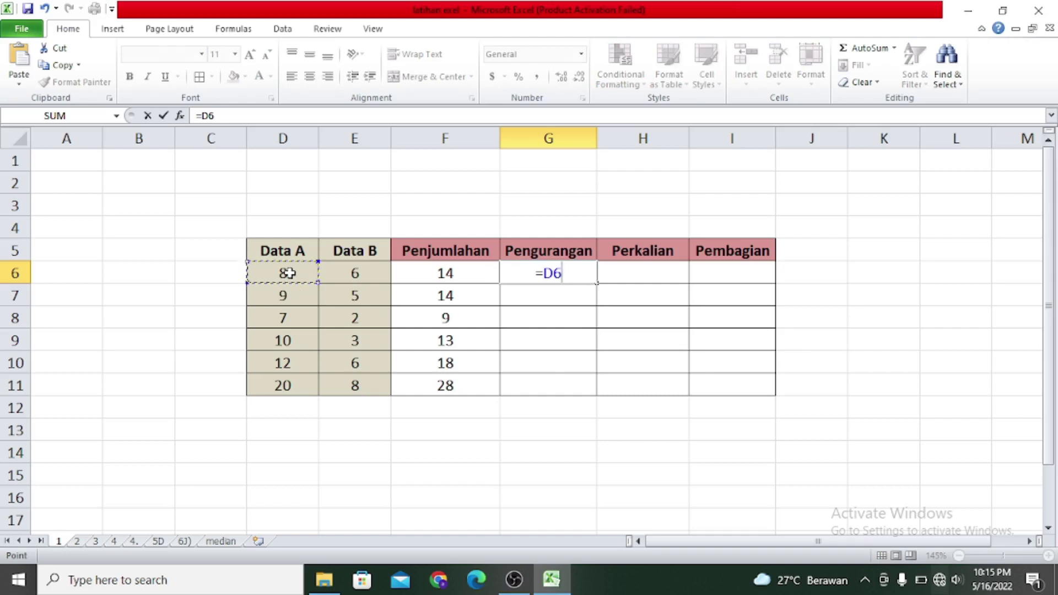
type("-")
left_click(337, 273)
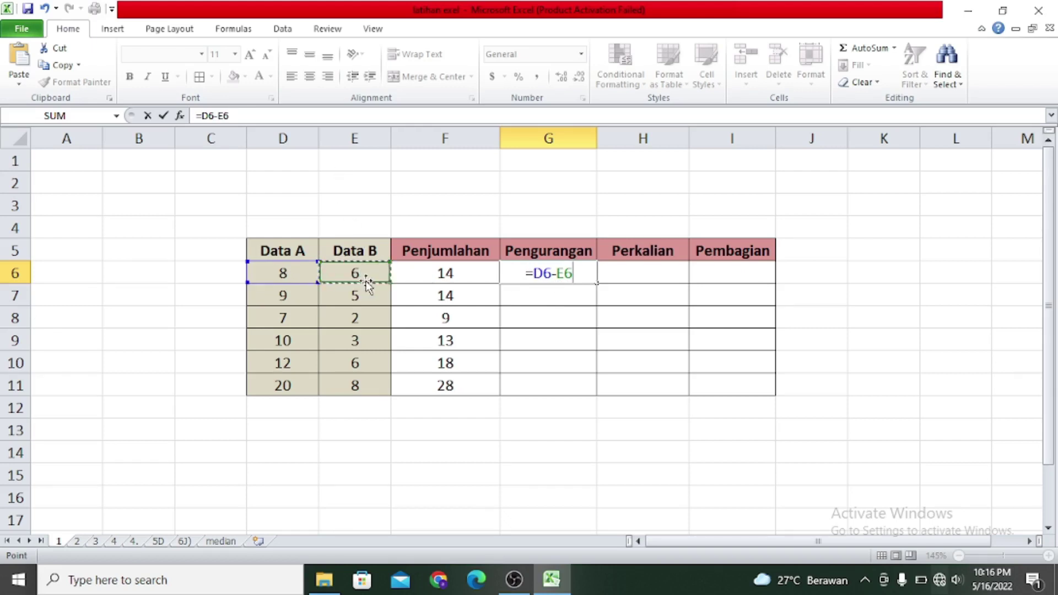
key("Return")
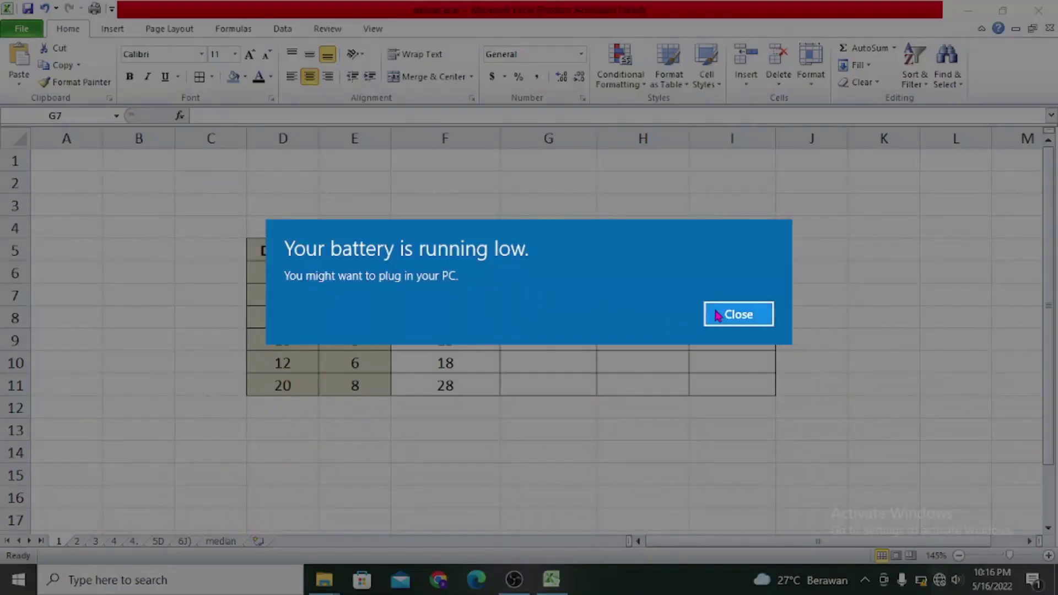
left_click(717, 315)
left_click(578, 270)
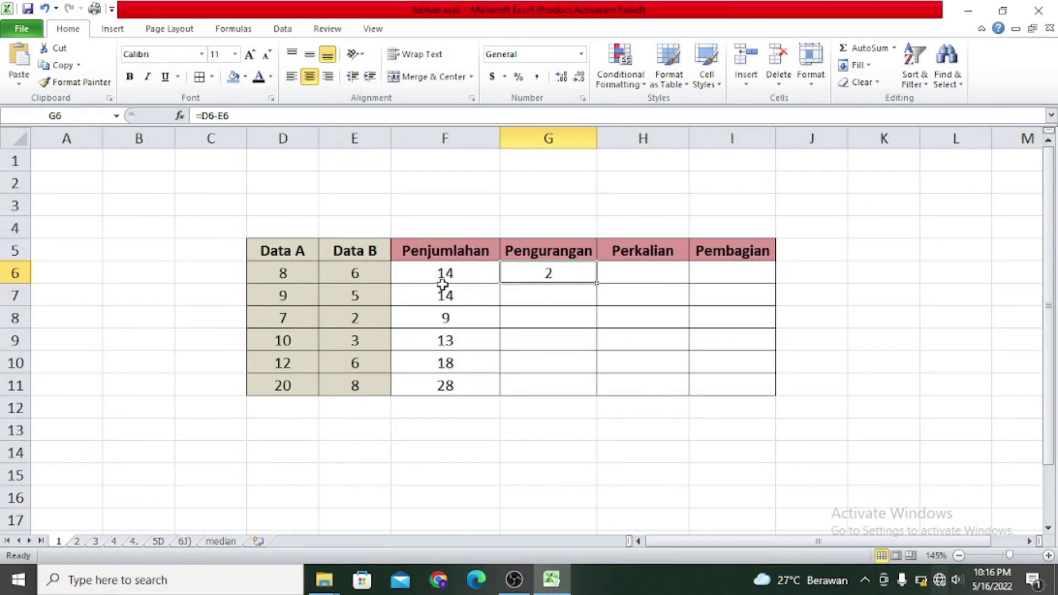
Enter =D7-E7 in G7 and fill it down to G11.
left_click(553, 299)
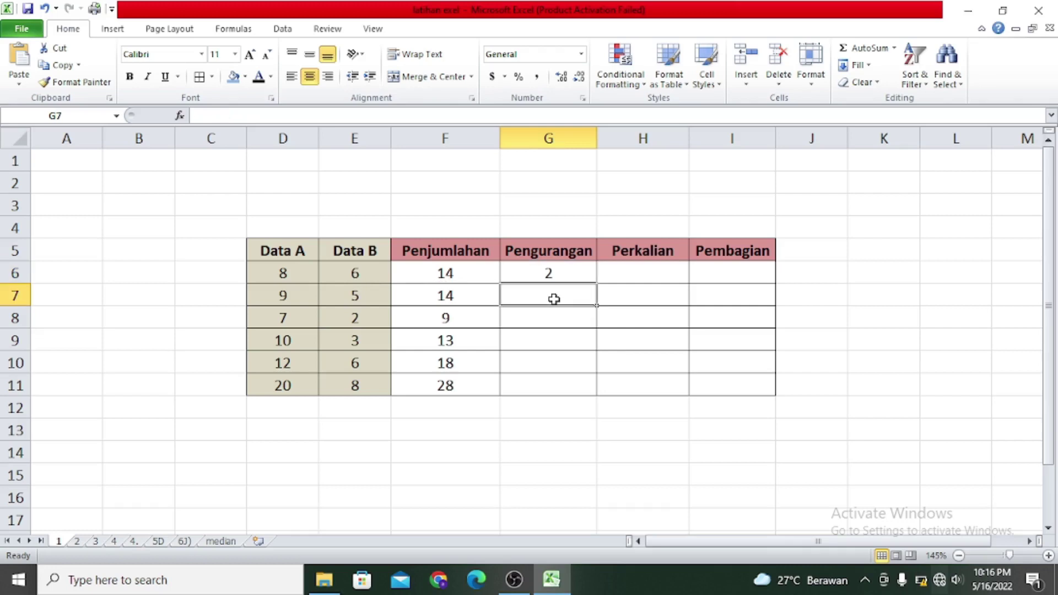
type("=")
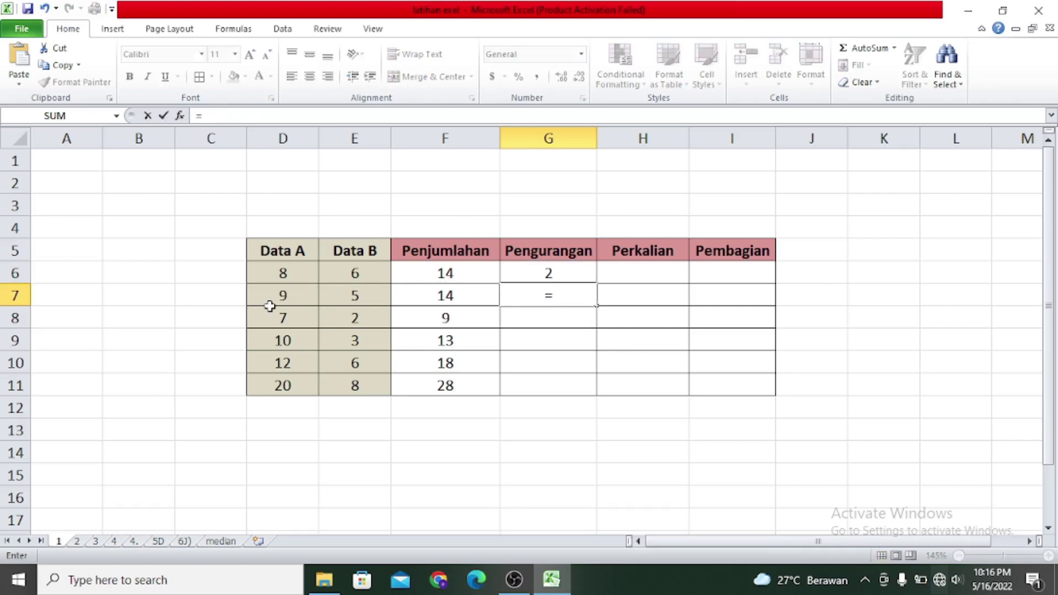
left_click(299, 296)
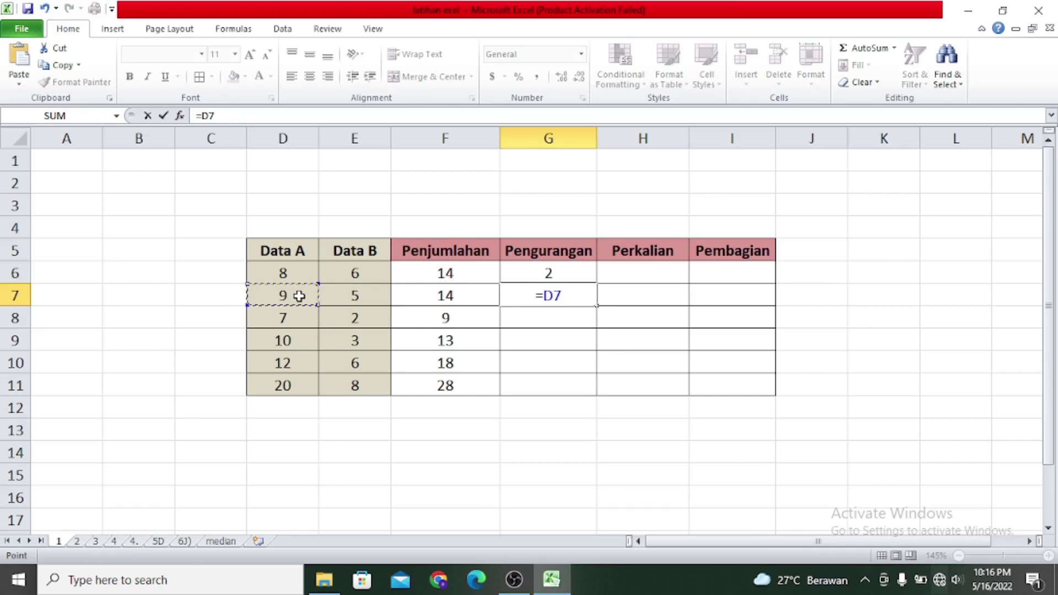
type("-")
left_click(336, 294)
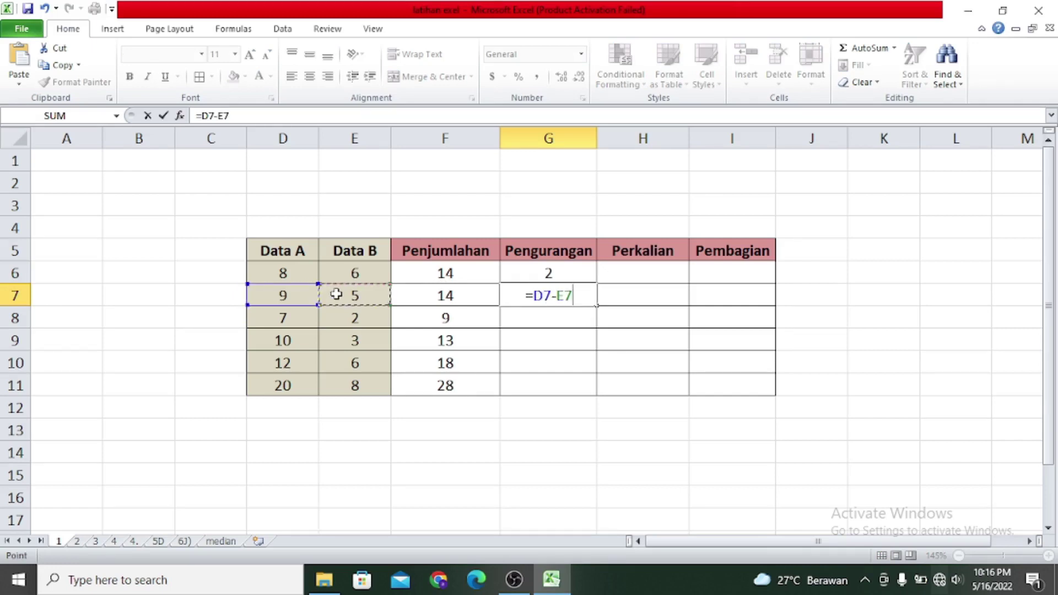
key("Return")
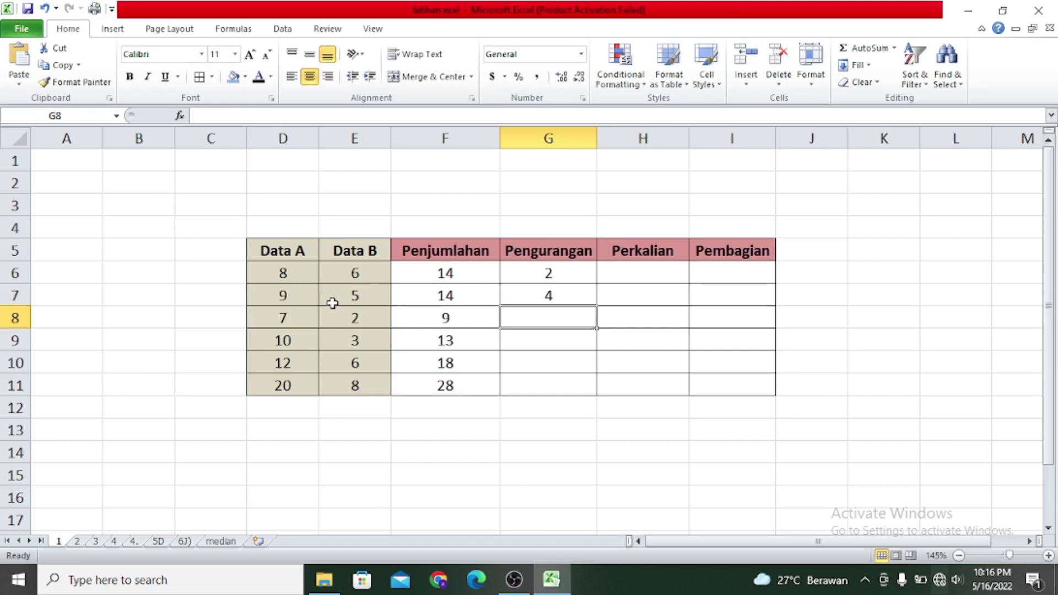
left_click(517, 293)
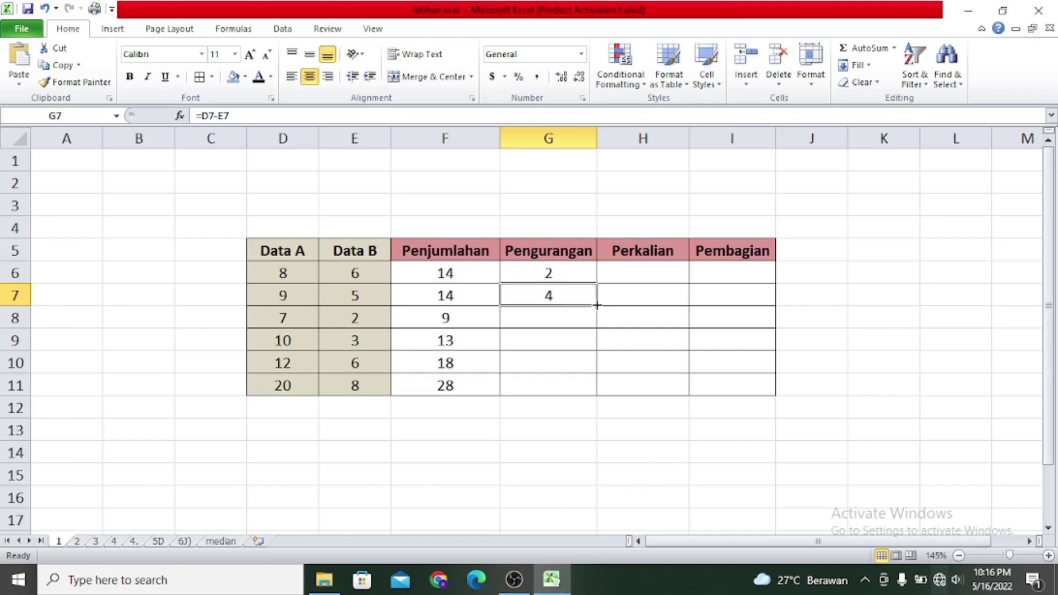
left_click_drag(597, 304, 598, 397)
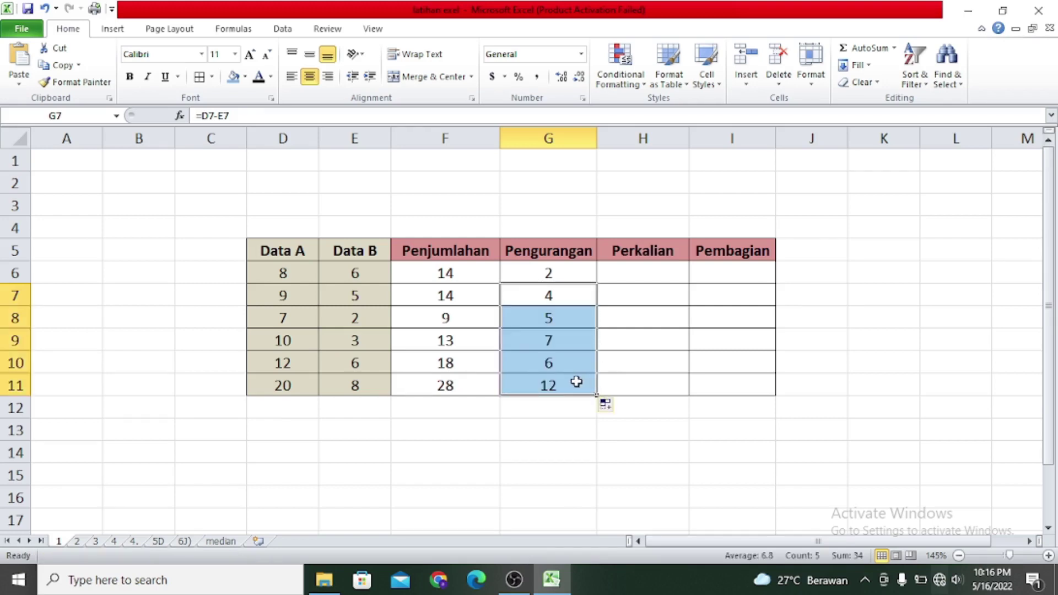
left_click(575, 382)
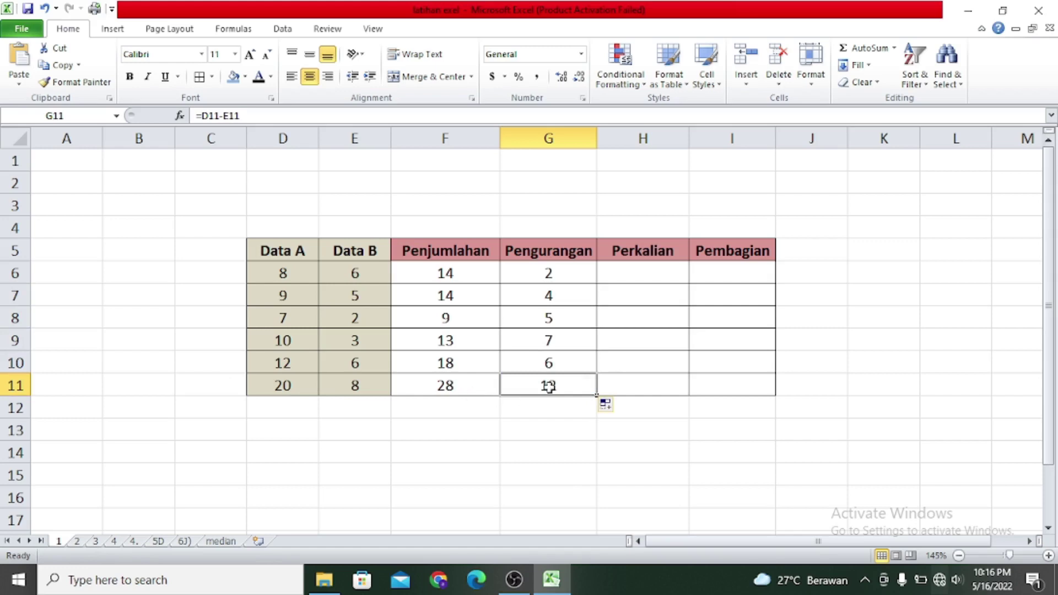
Enter =D6*E6 in H6 and fill it down to H11.
left_click(620, 275)
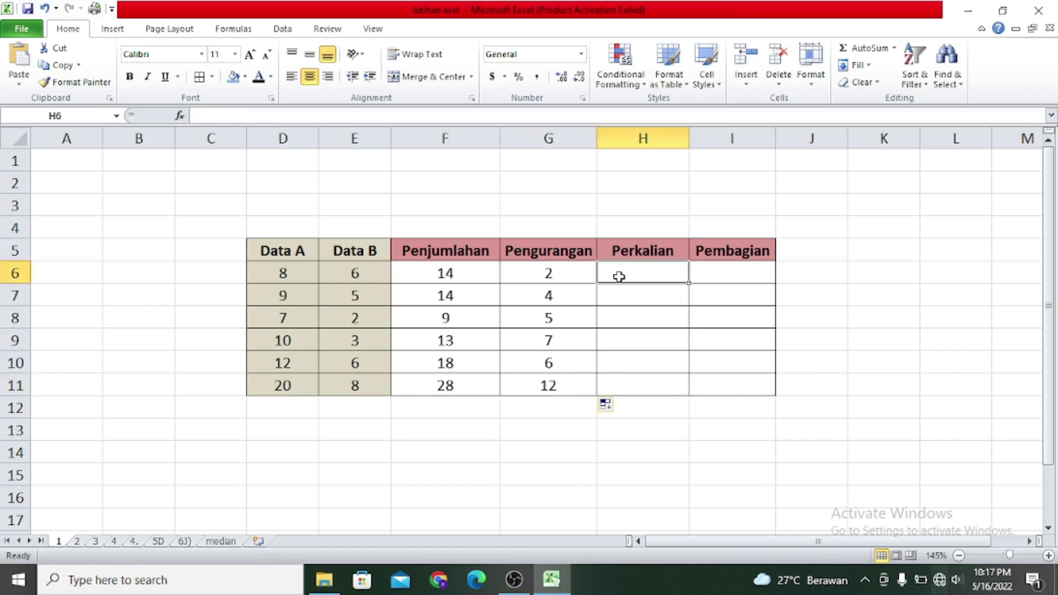
type("=")
left_click(295, 271)
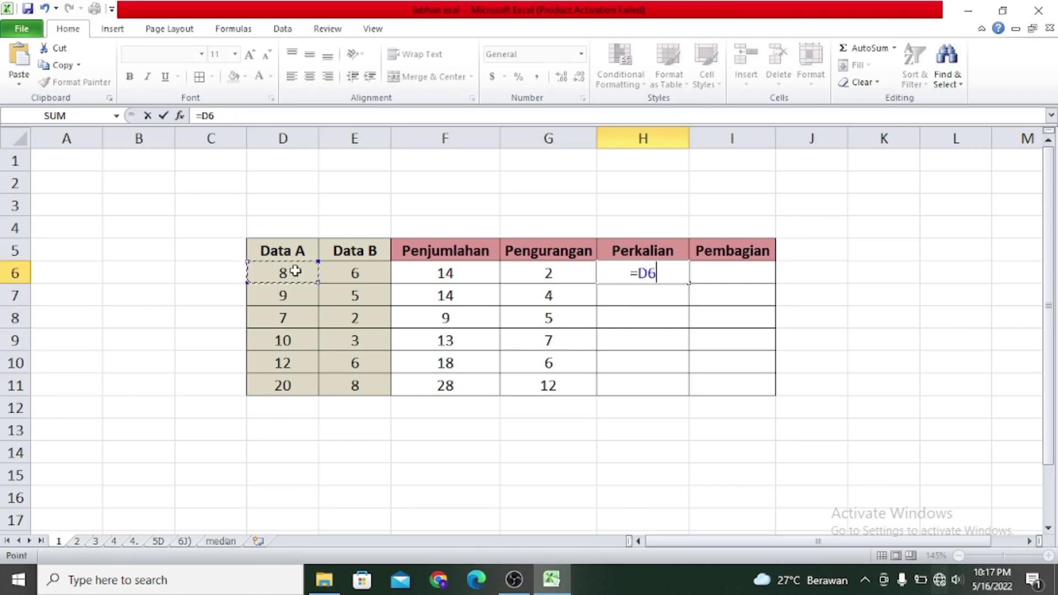
type("*")
left_click(355, 274)
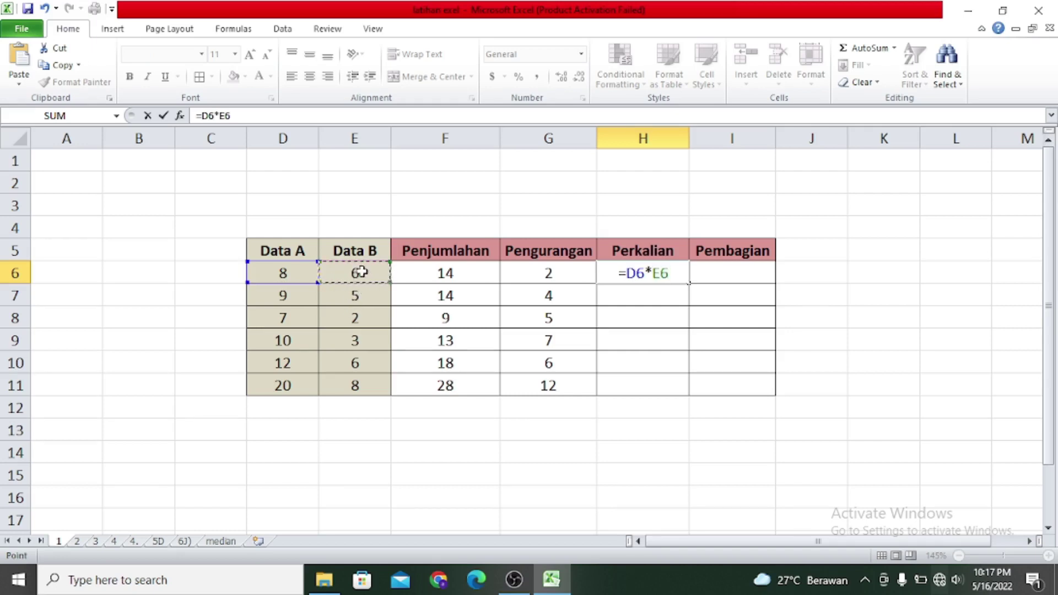
key("Return")
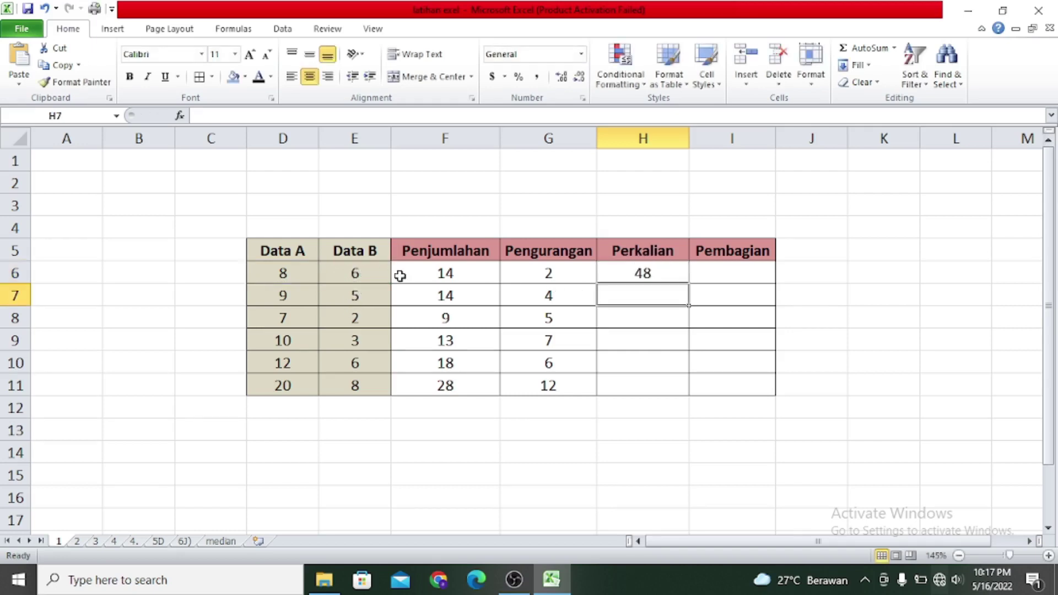
left_click(668, 269)
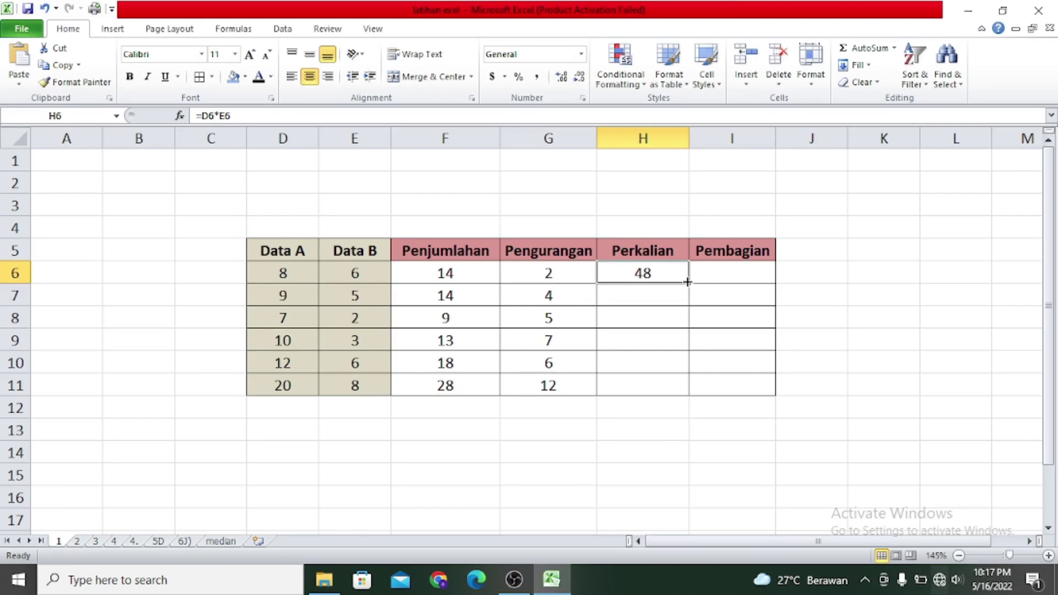
left_click_drag(687, 282, 699, 396)
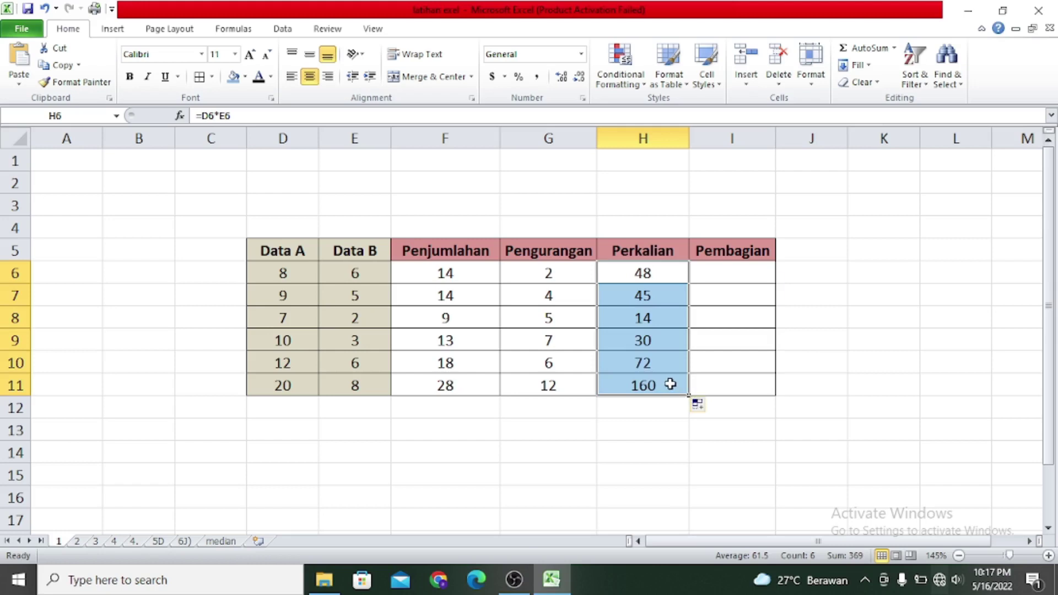
Verify the row 9 and row 11 products against their Data A and Data B values.
left_click(302, 344)
left_click(353, 341)
left_click(659, 342)
left_click(295, 386)
left_click(372, 386)
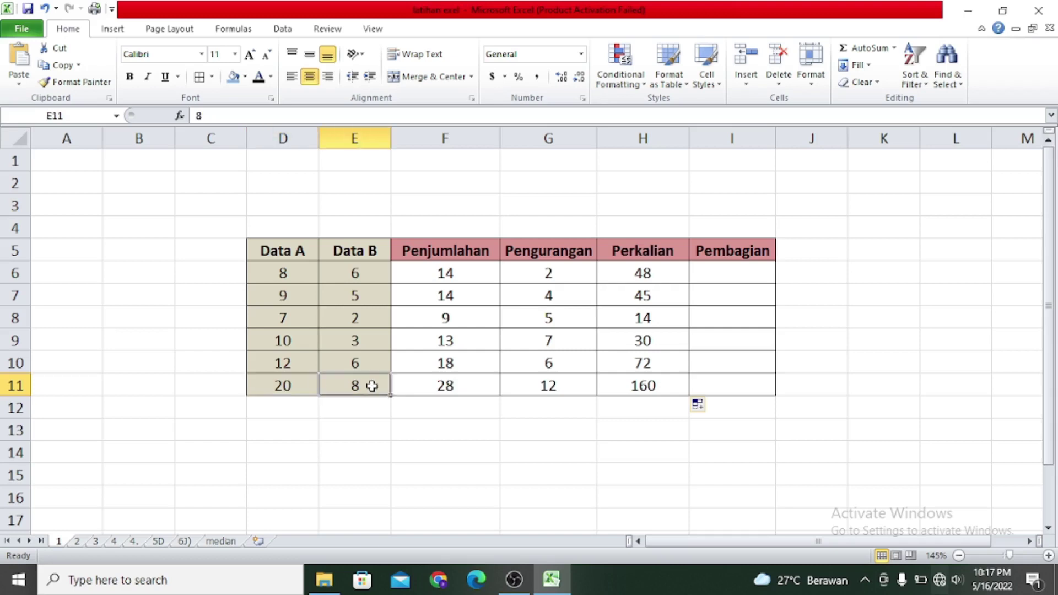
left_click(612, 383)
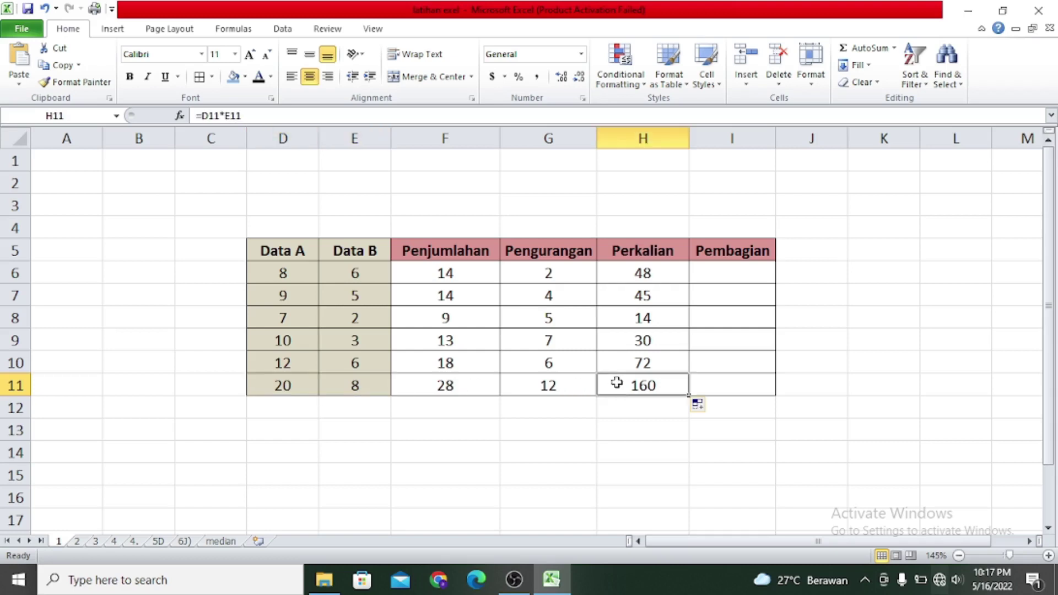
left_click(734, 276)
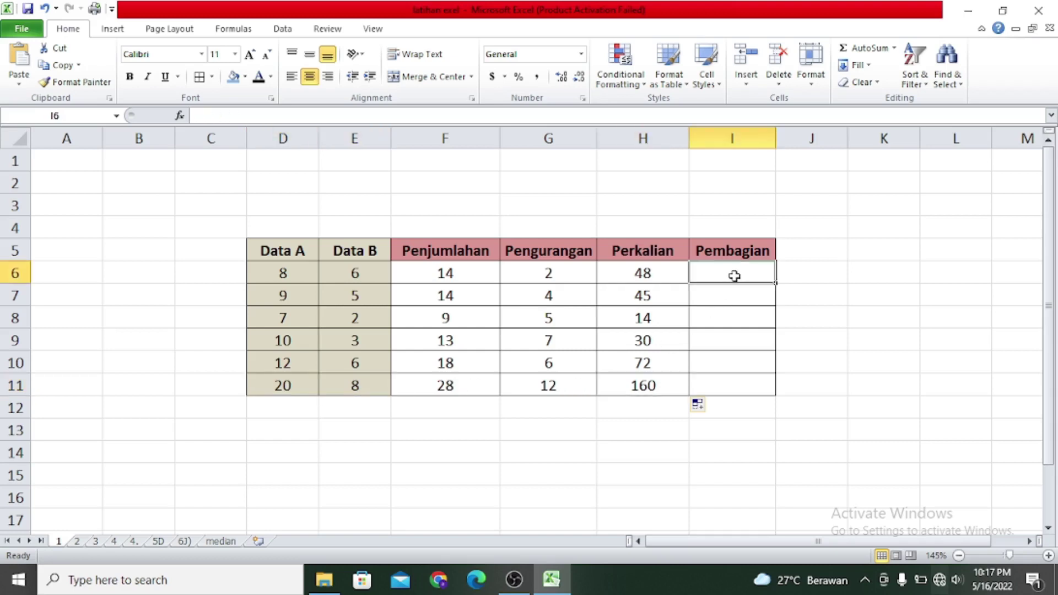
Enter =D6/E6 in I6 and fill it down to I11, giving quotients 1.3333333 through 2.5.
type("=")
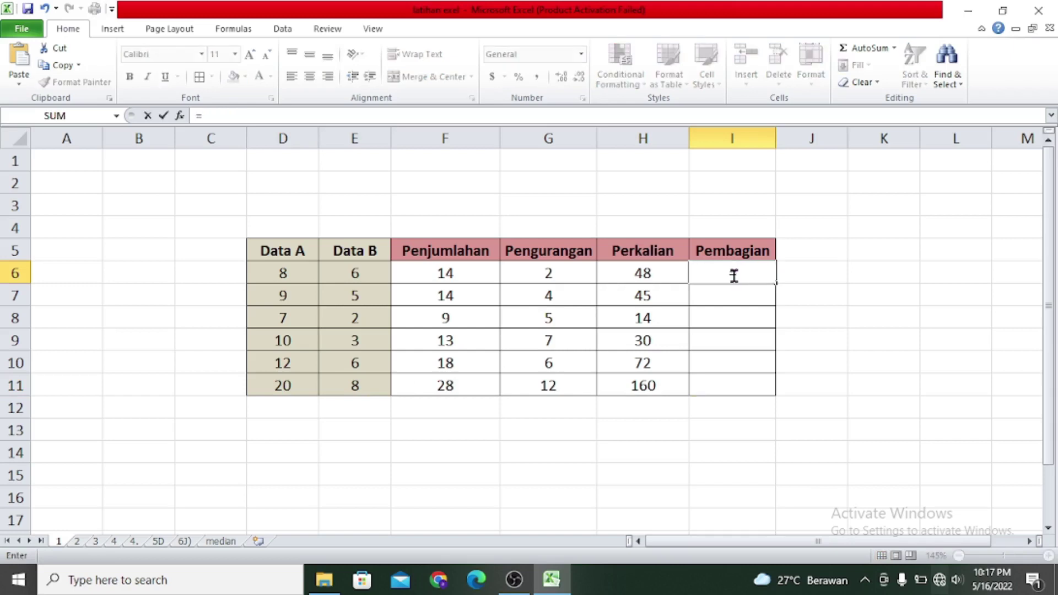
left_click(296, 273)
type("/")
left_click(344, 273)
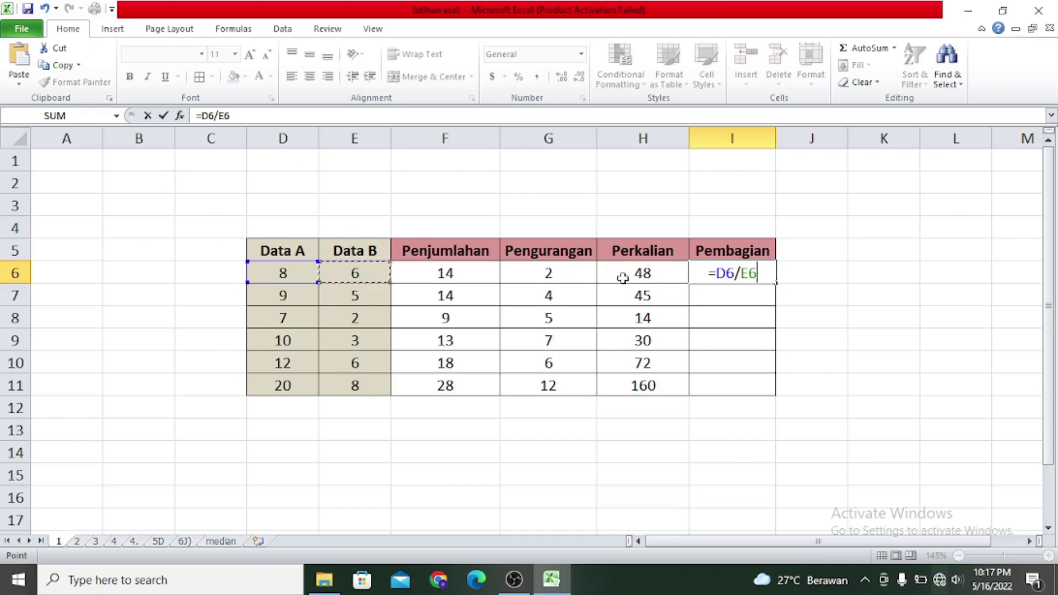
key("Return")
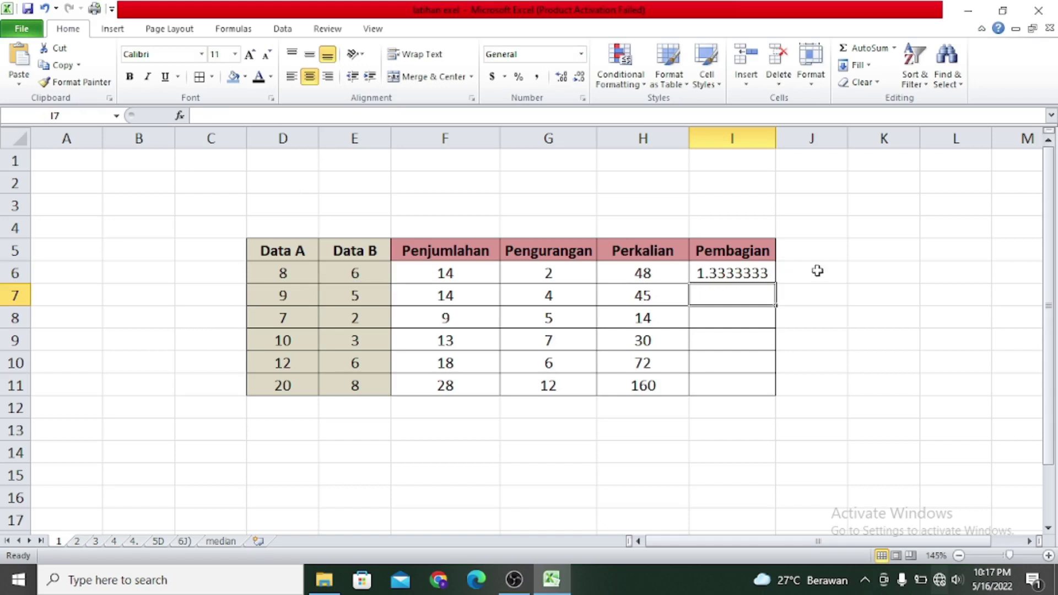
left_click(764, 273)
left_click_drag(774, 282, 777, 388)
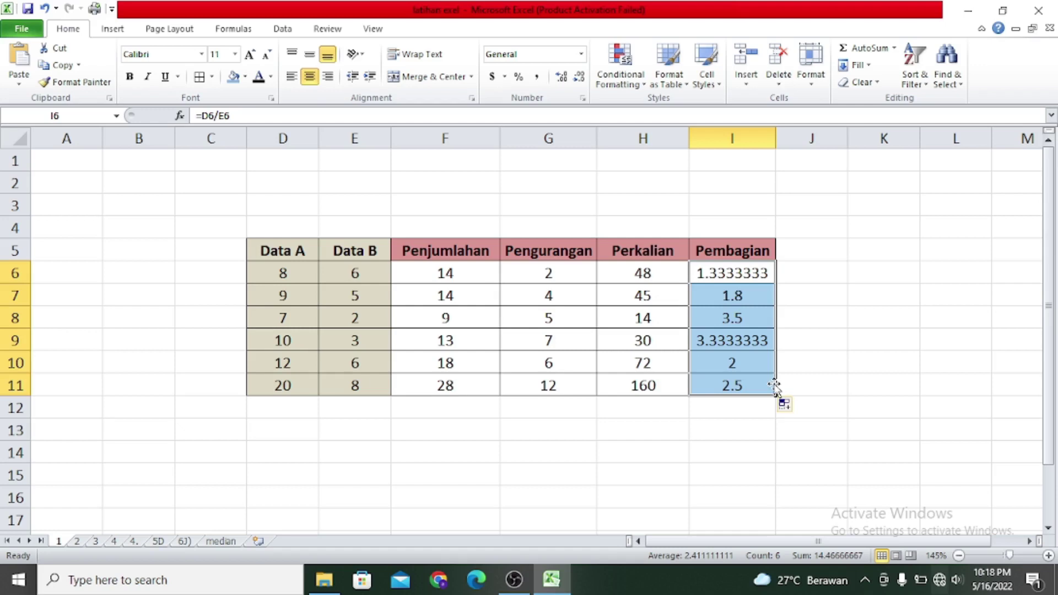
Switch to sheet 2's sandal sales report and inspect its title and the 15000 unit price.
left_click(805, 381)
left_click(77, 541)
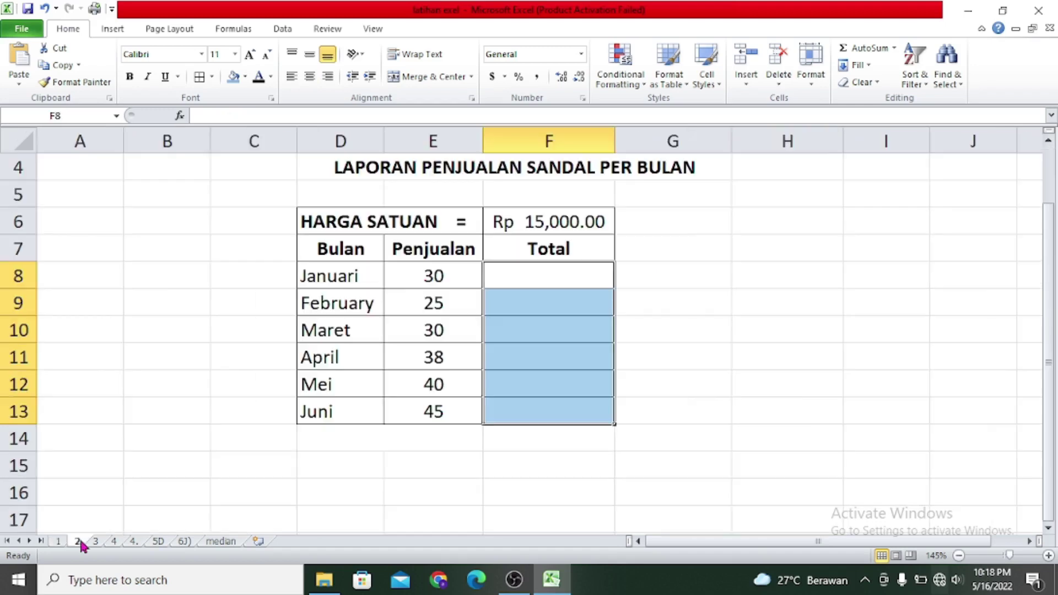
scroll(390, 400, "up", 2)
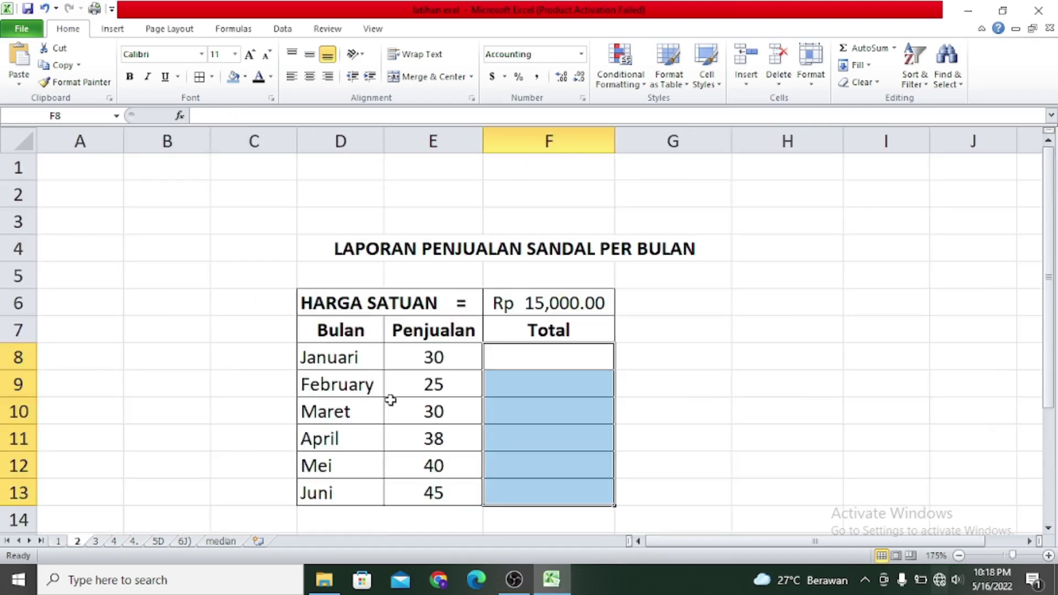
scroll(390, 400, "down", 1)
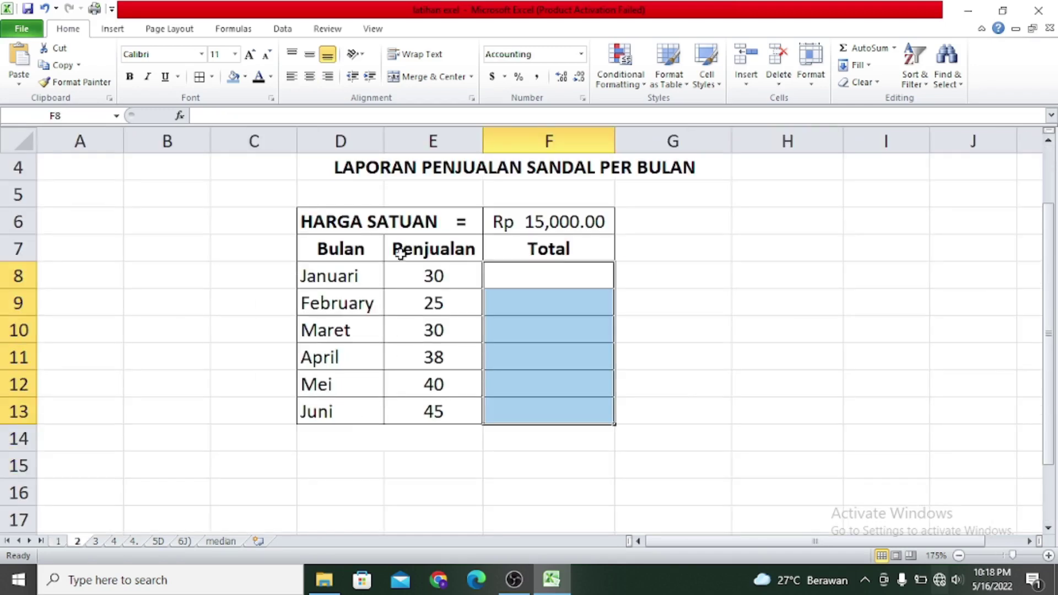
left_click(450, 171)
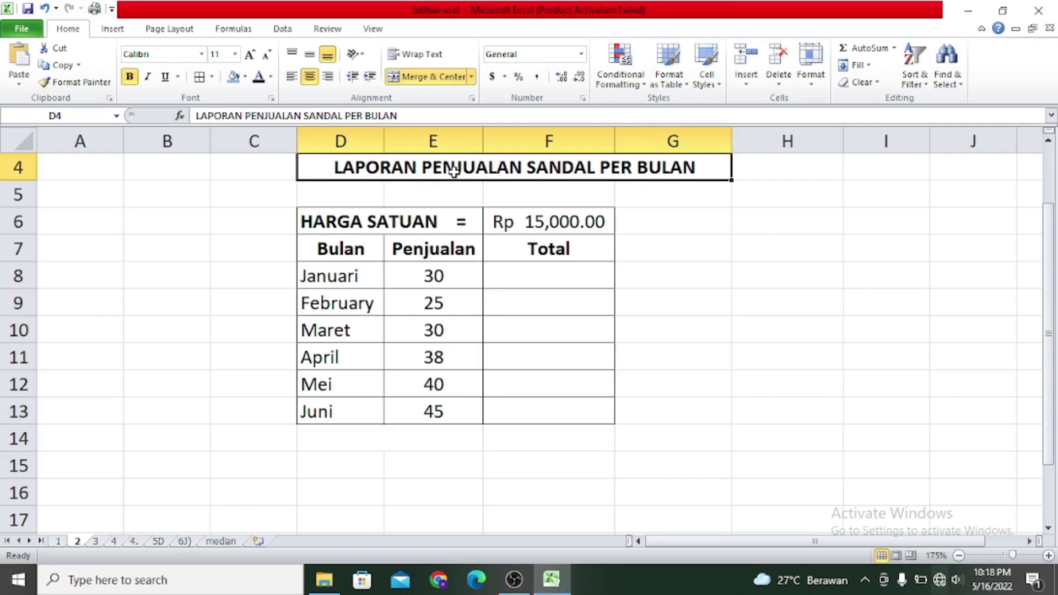
left_click(557, 211)
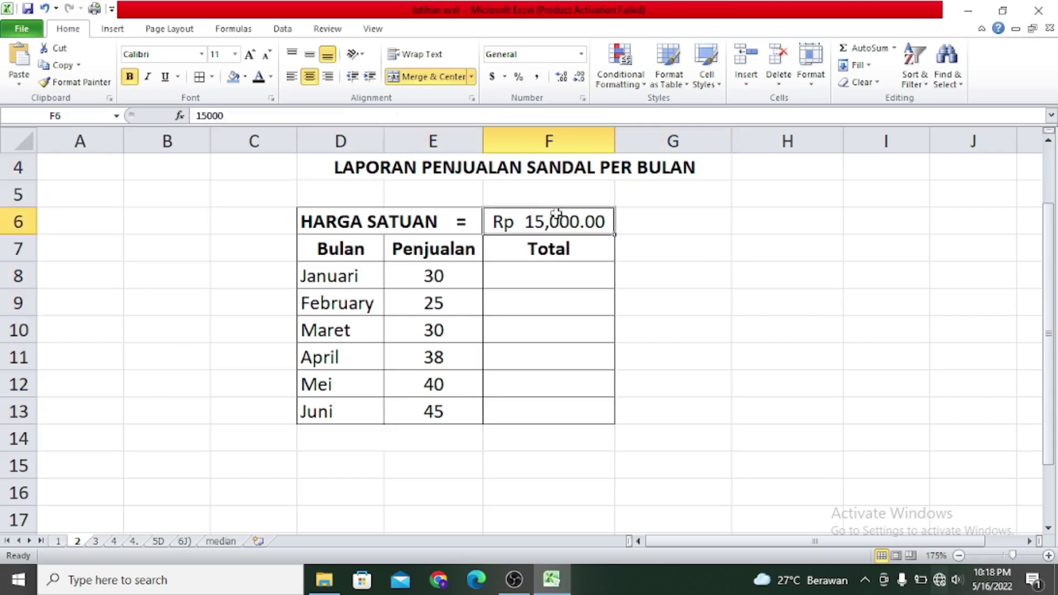
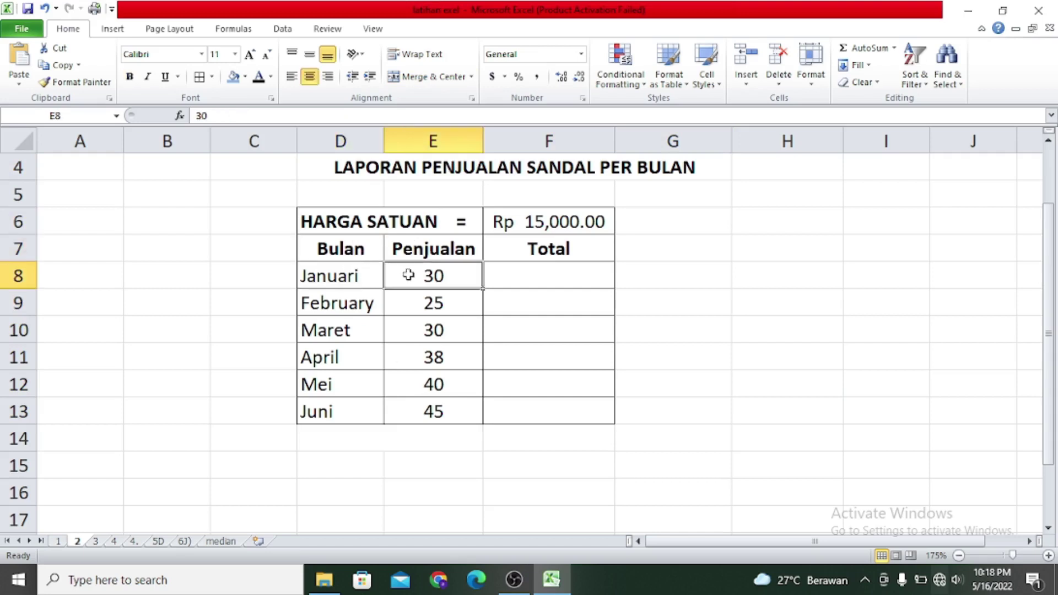
Point out January's empty Total cell, the February row and June's sales figure of 45.
left_click(494, 274)
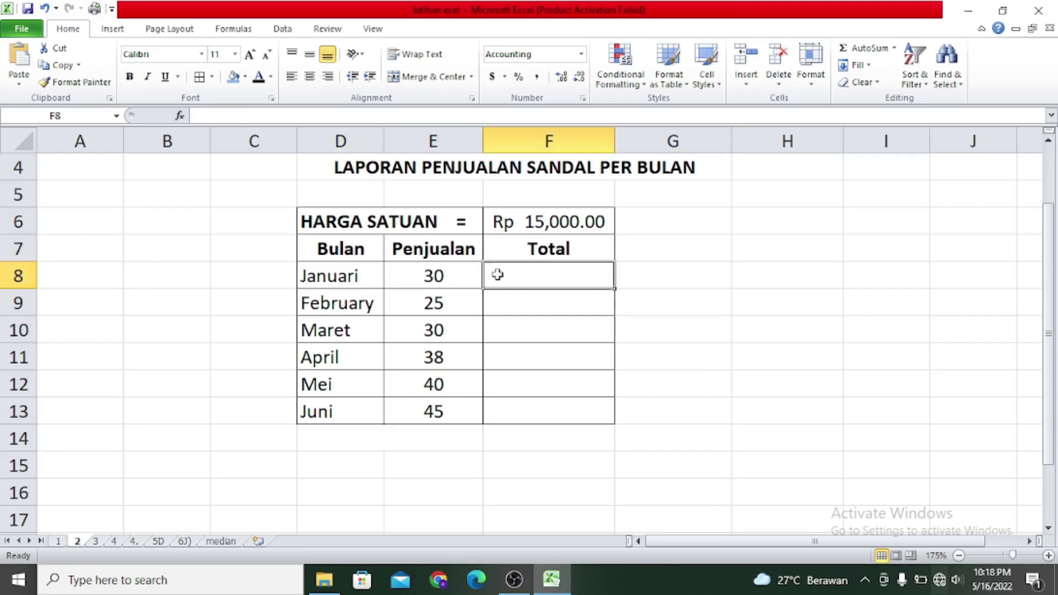
left_click(366, 300)
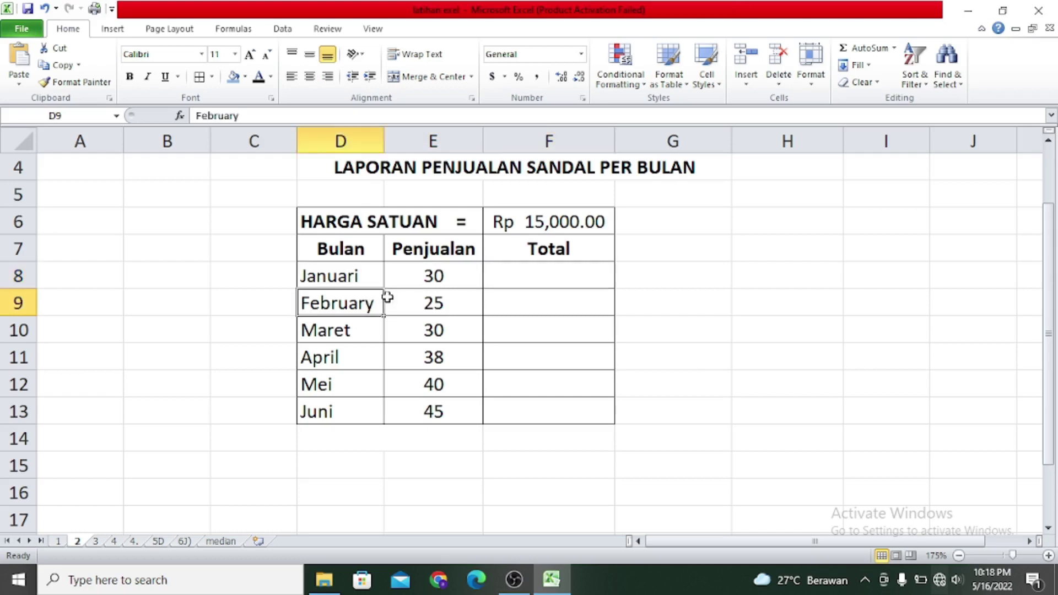
left_click(405, 298)
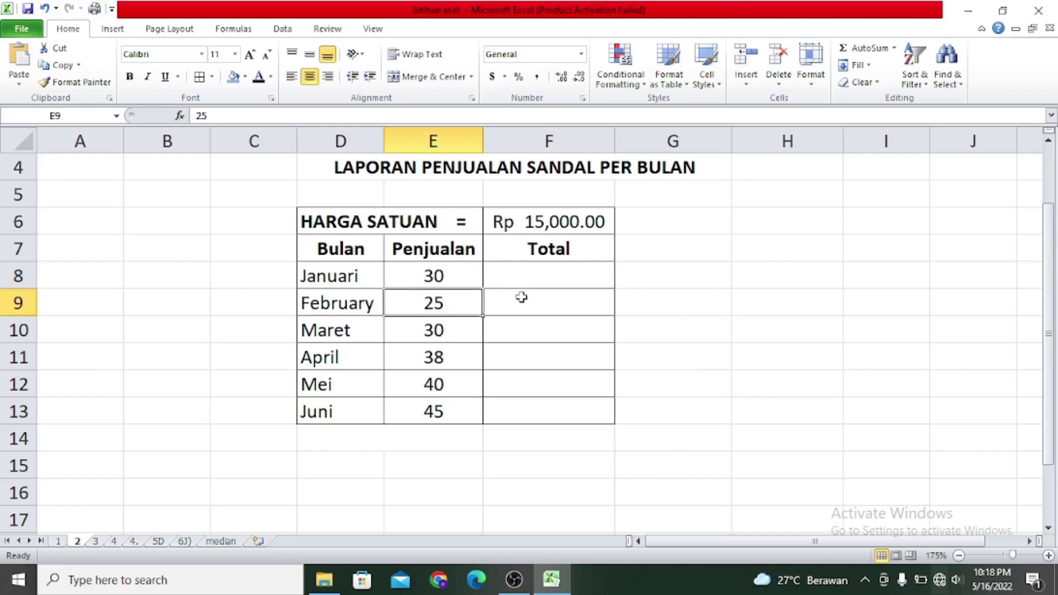
left_click(520, 297)
left_click(343, 406)
left_click(429, 408)
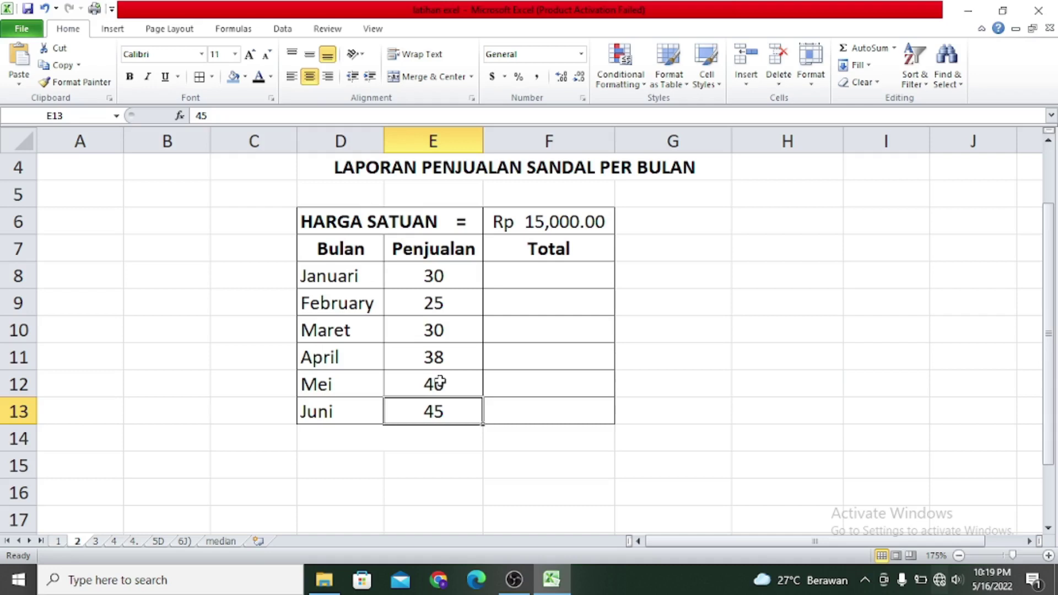
Enter =E8*$F$6 in January's Total cell F8, giving Rp450,000.00.
left_click(539, 279)
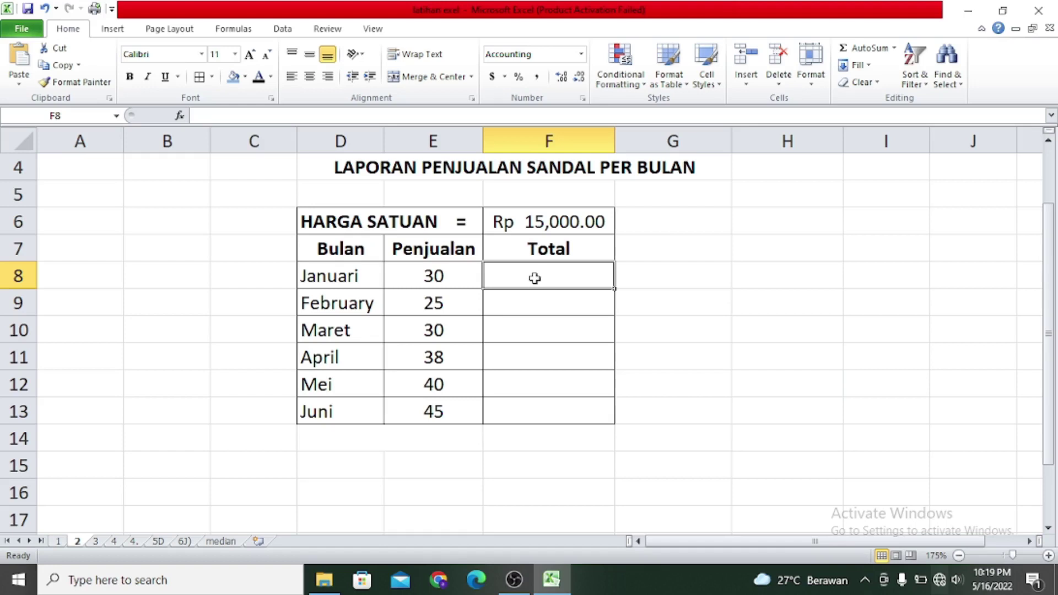
type("=")
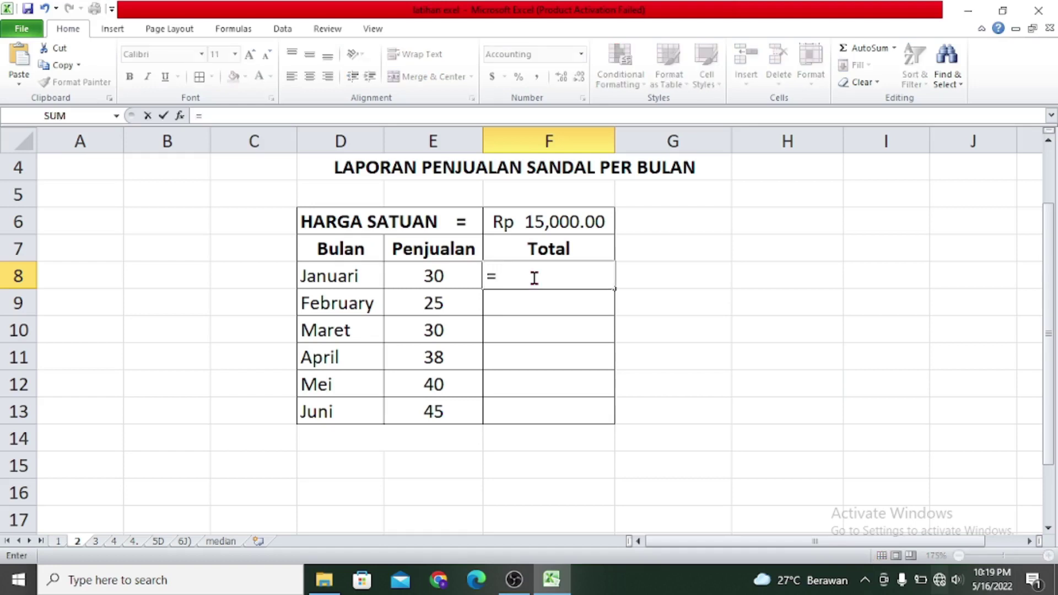
left_click(456, 270)
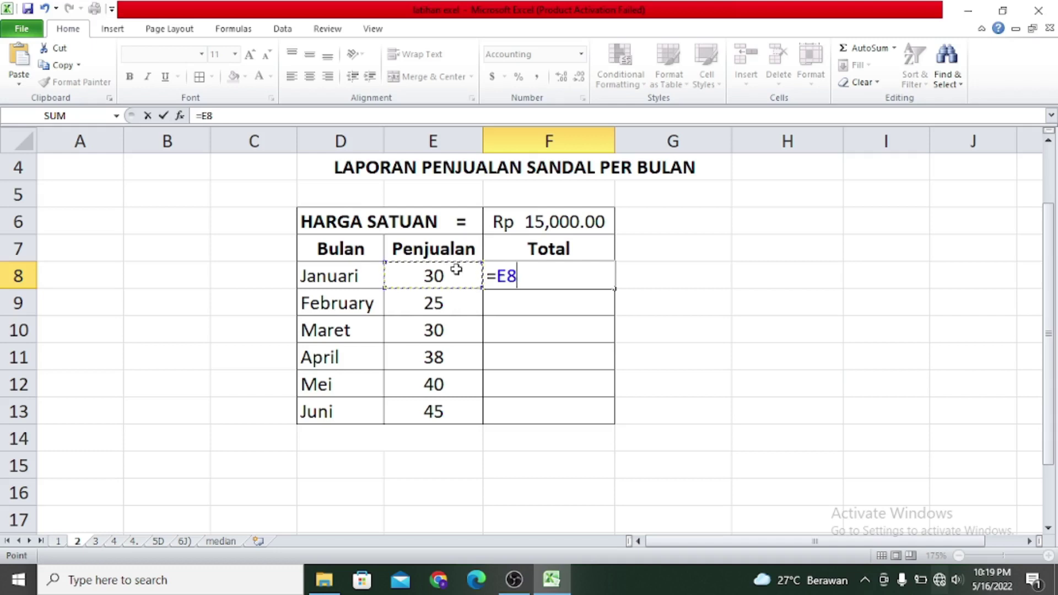
type("*")
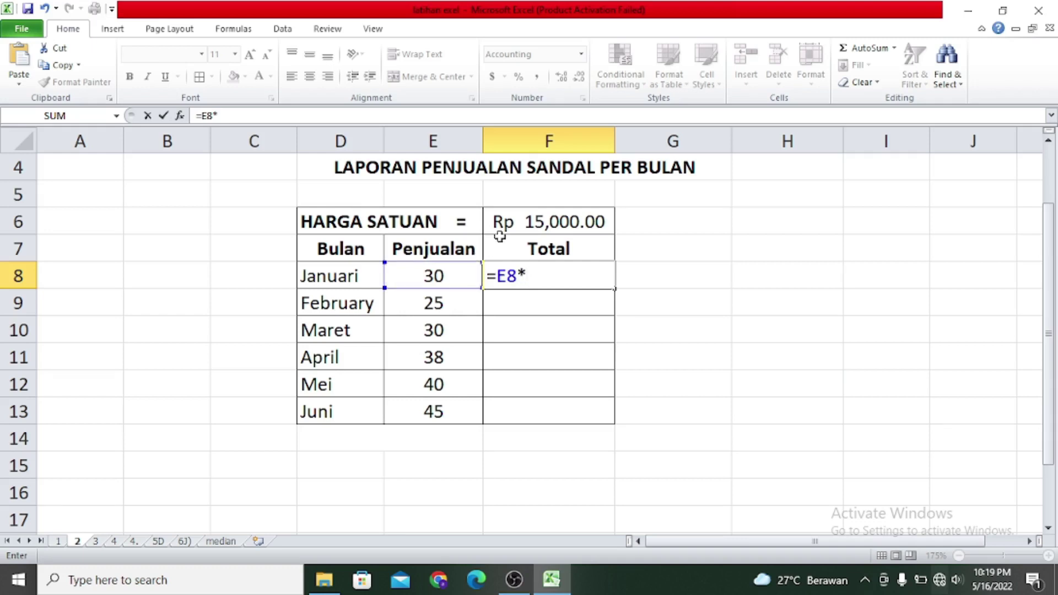
type("$")
type("D")
key("BackSpace")
type("F")
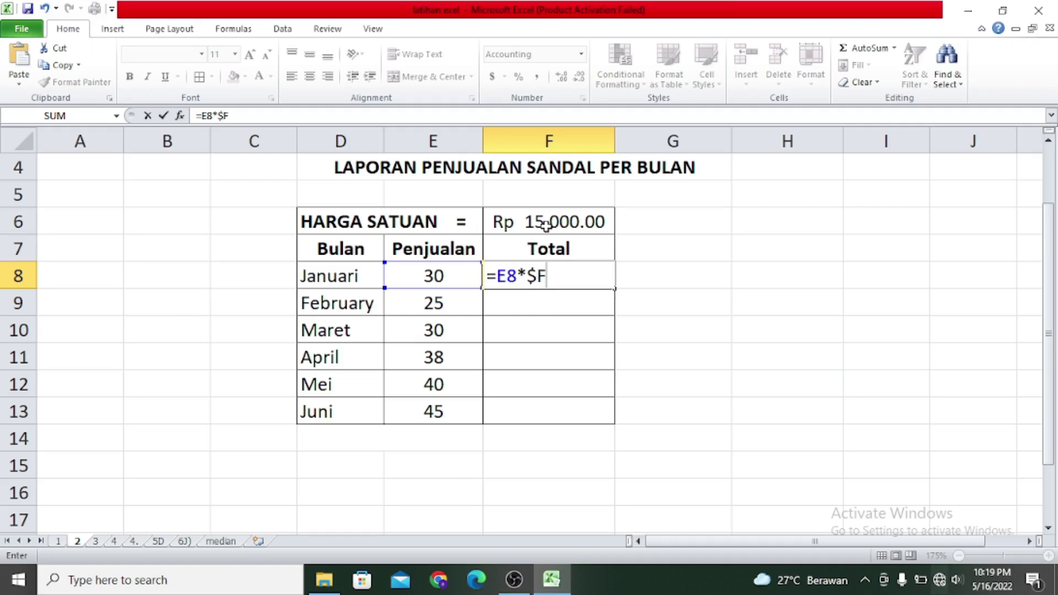
type("$")
type("6")
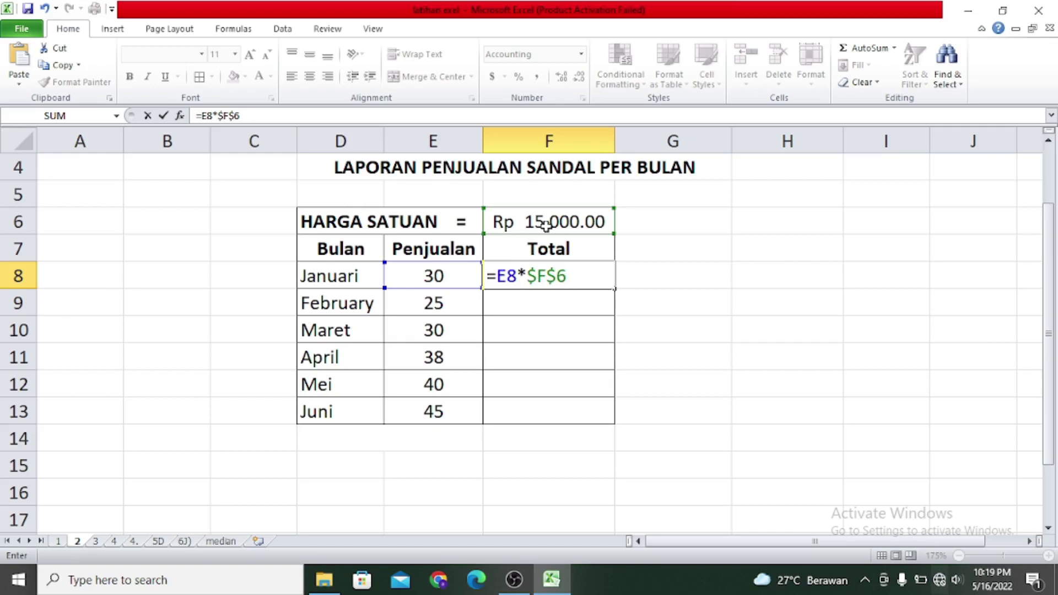
key("Return")
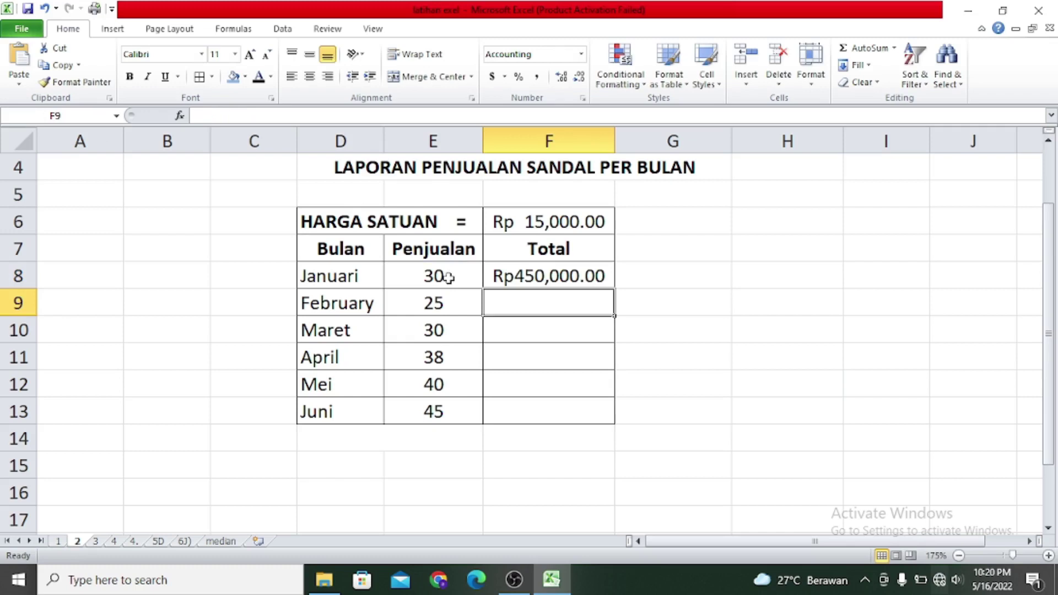
left_click(513, 274)
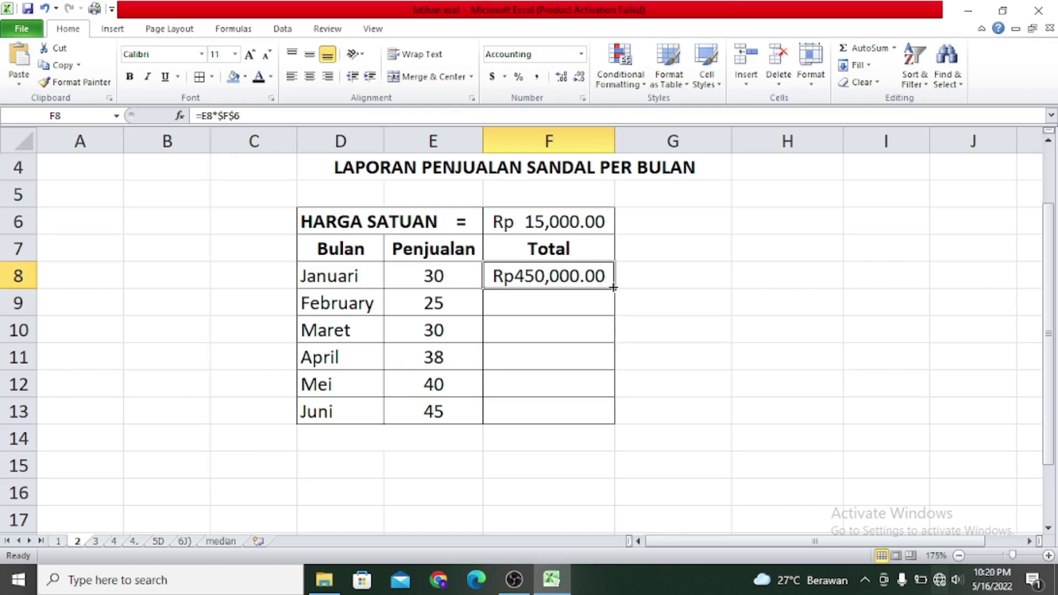
Fill the Total formula down to F13, check June against the 15000 unit price, then open sheet 3.
left_click_drag(613, 287, 612, 423)
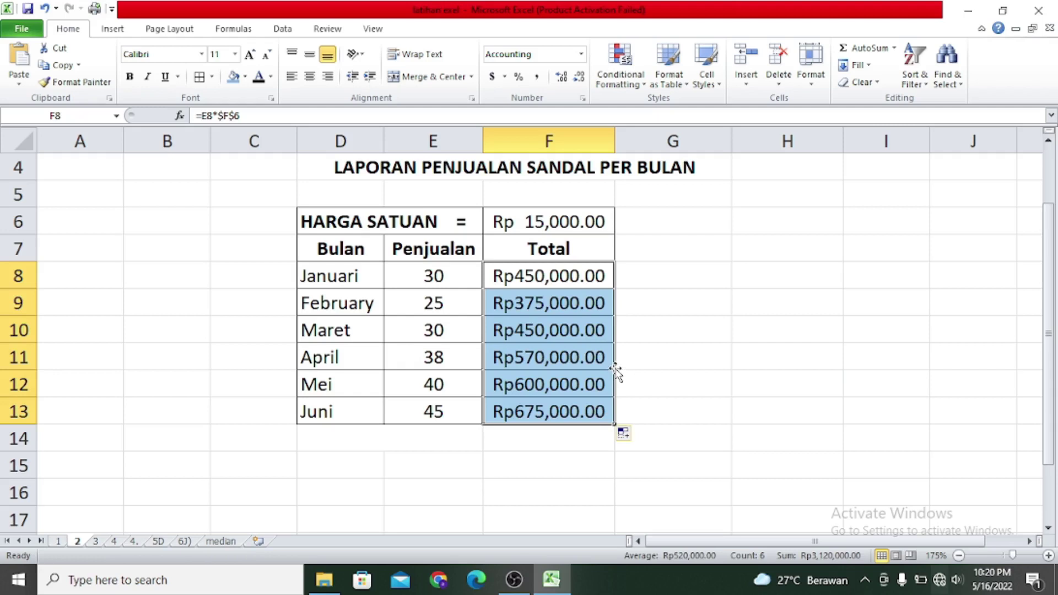
left_click(449, 411)
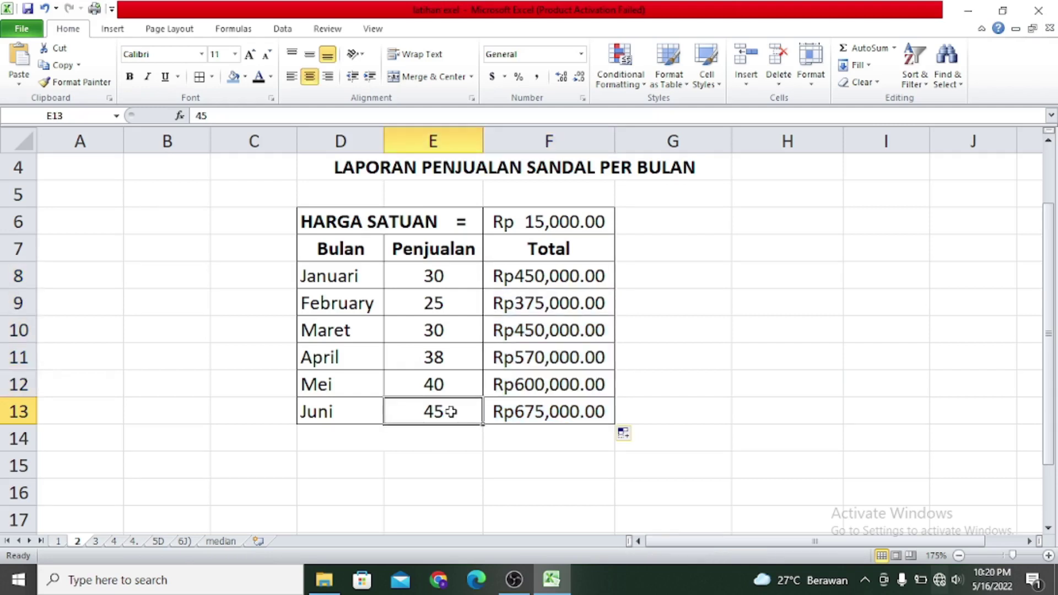
left_click(564, 221)
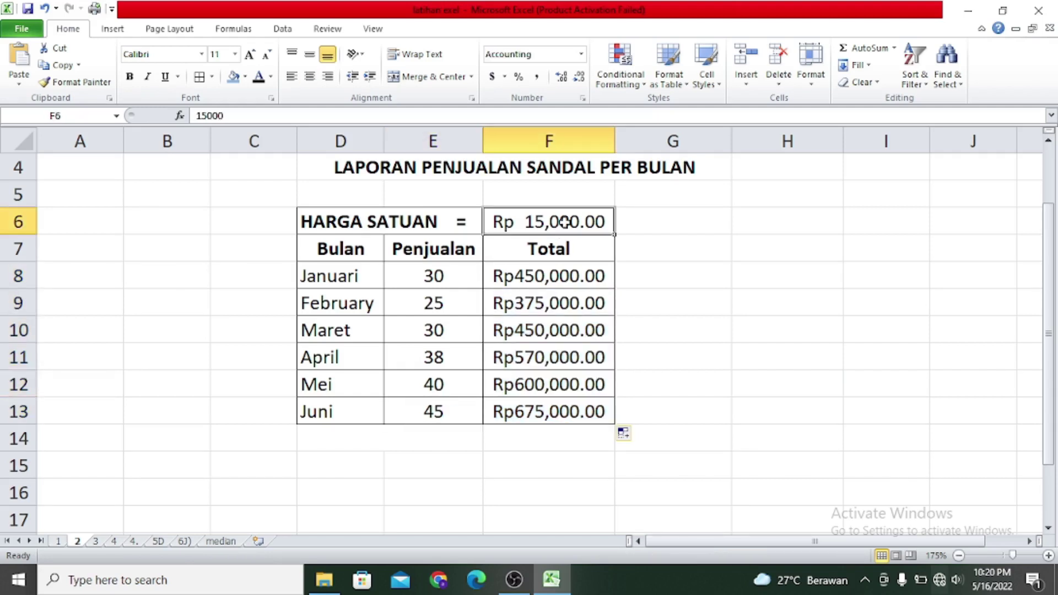
left_click(568, 408)
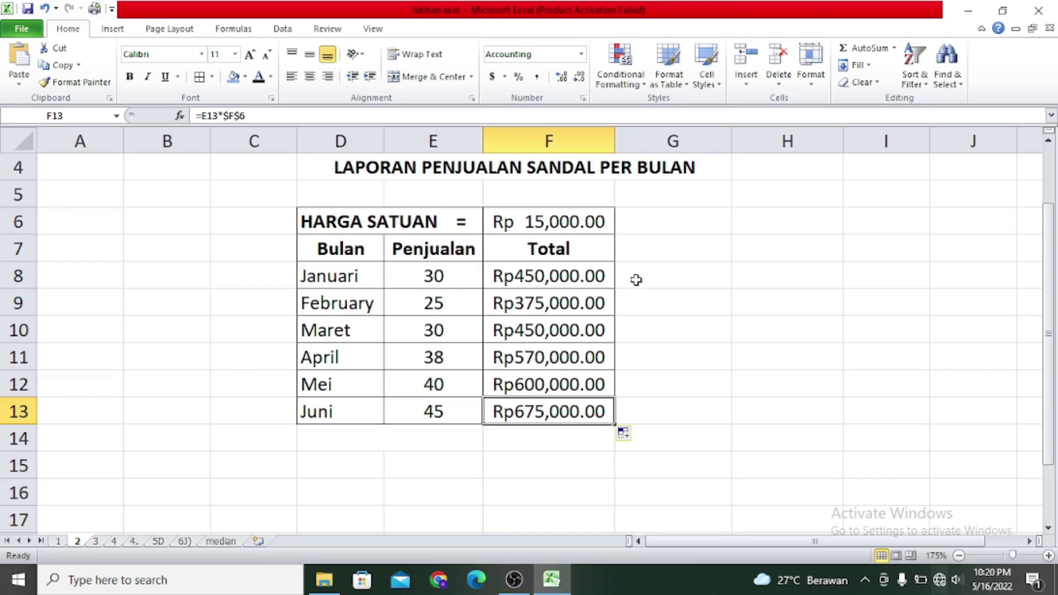
left_click(96, 541)
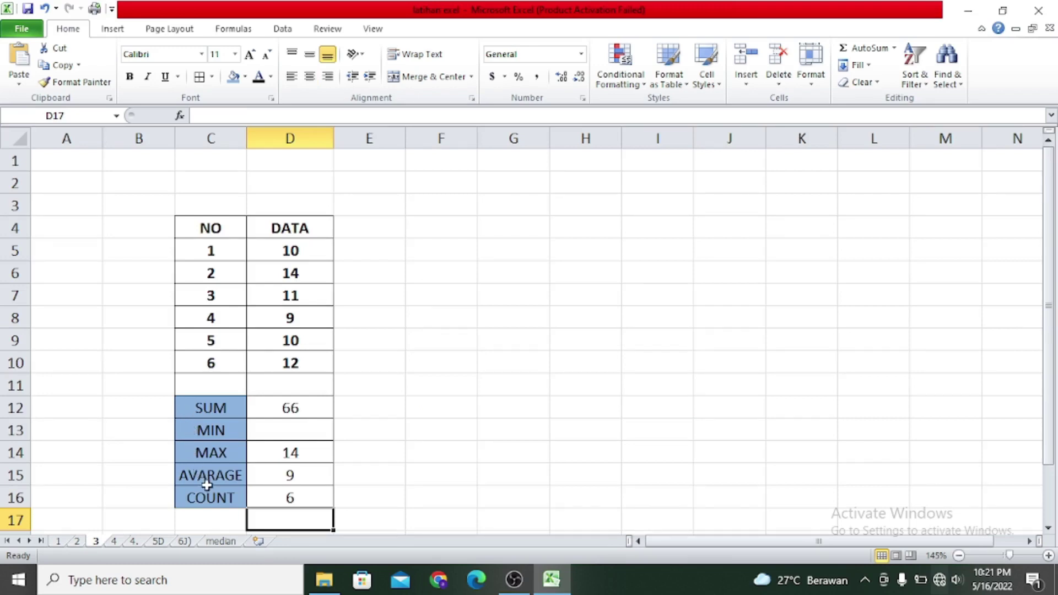
left_click(353, 300)
scroll(229, 248, "down", 1)
scroll(227, 243, "up", 1)
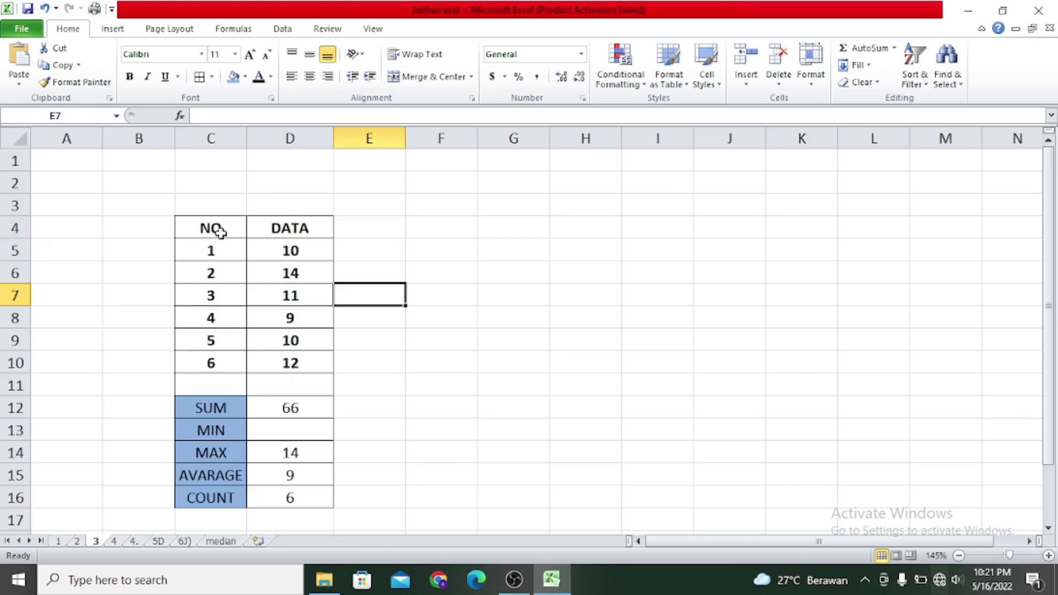
left_click_drag(227, 232, 228, 365)
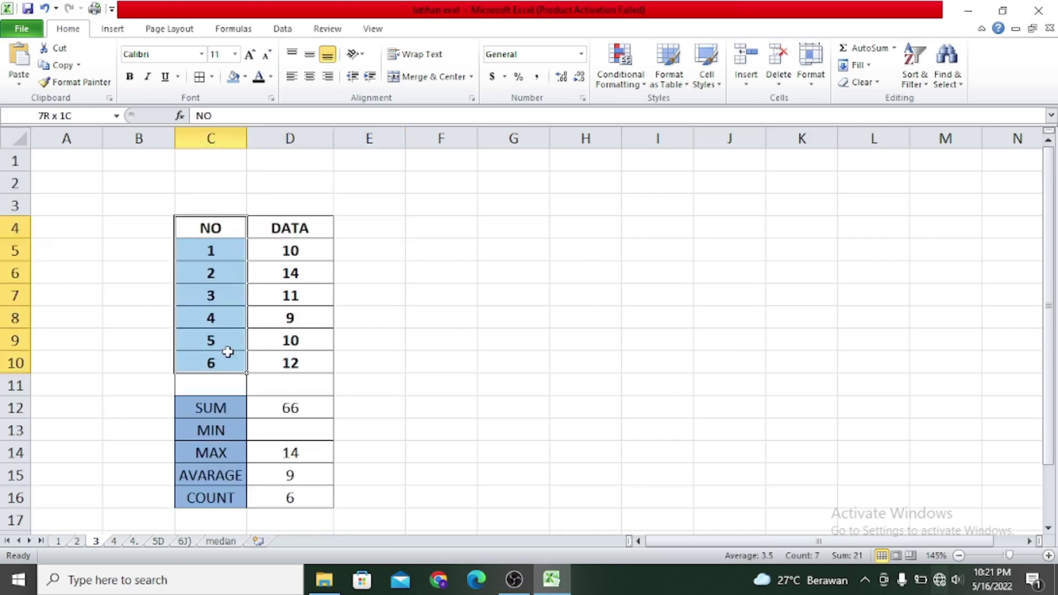
left_click(273, 230)
left_click(276, 248)
left_click(278, 270)
left_click(280, 292)
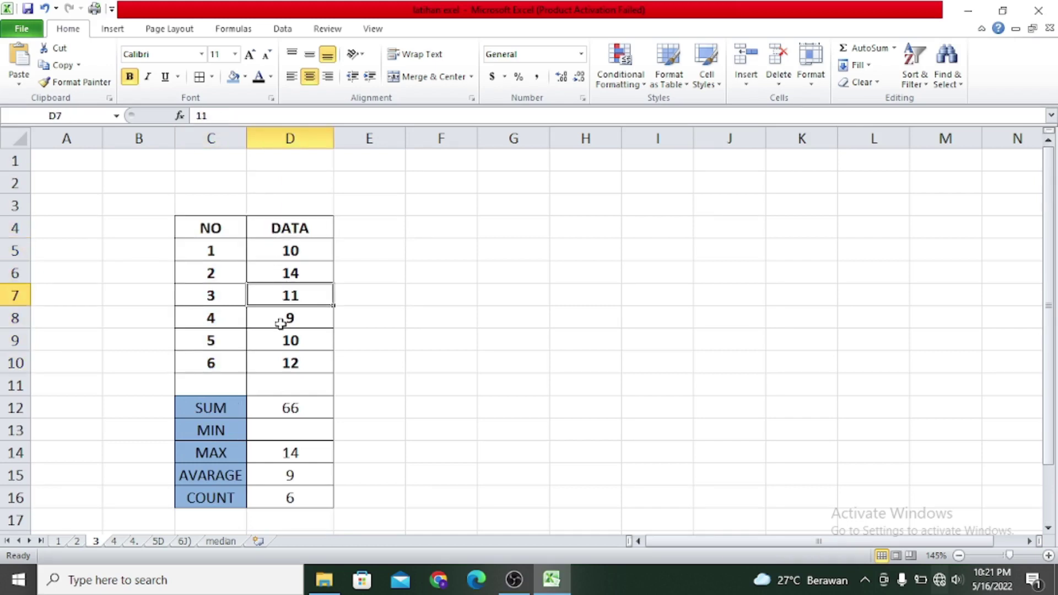
left_click(283, 359)
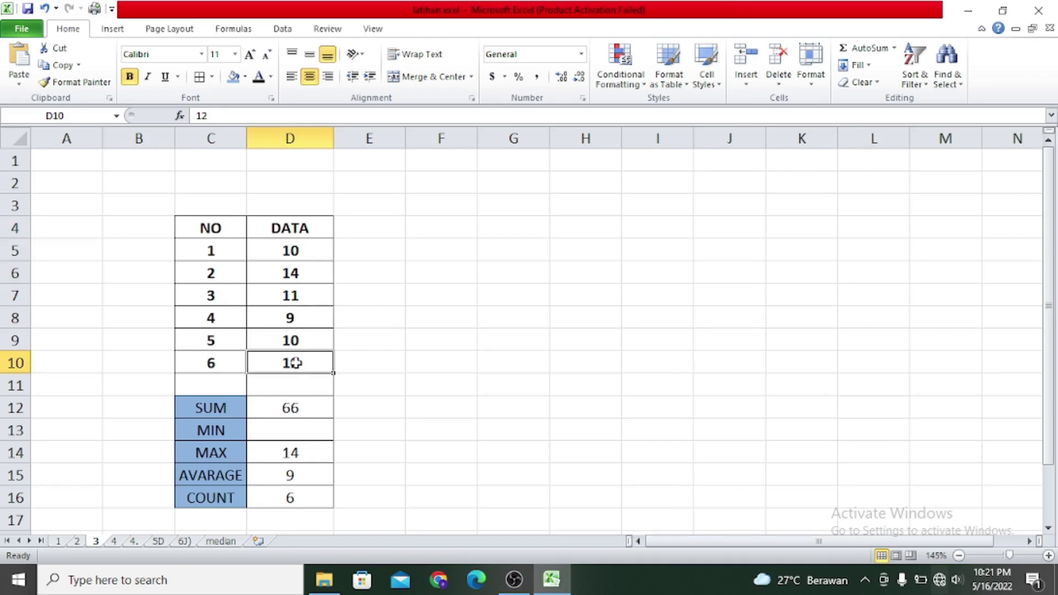
Shade the six DATA values in D5:D10 with Yellow fill.
left_click_drag(292, 248, 292, 362)
left_click(292, 248)
left_click_drag(291, 248, 291, 361)
left_click(245, 77)
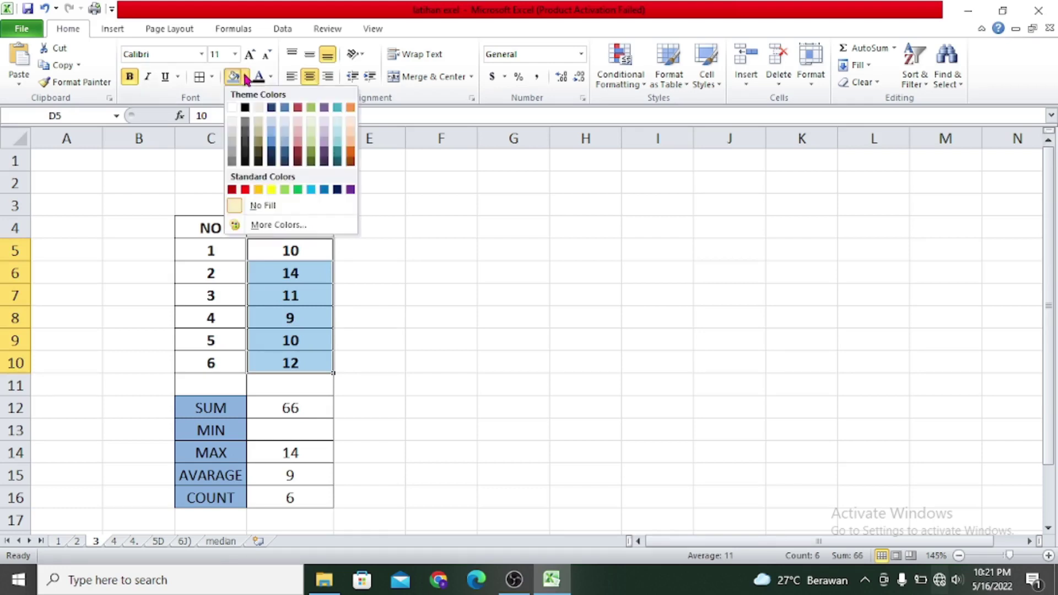
left_click(271, 189)
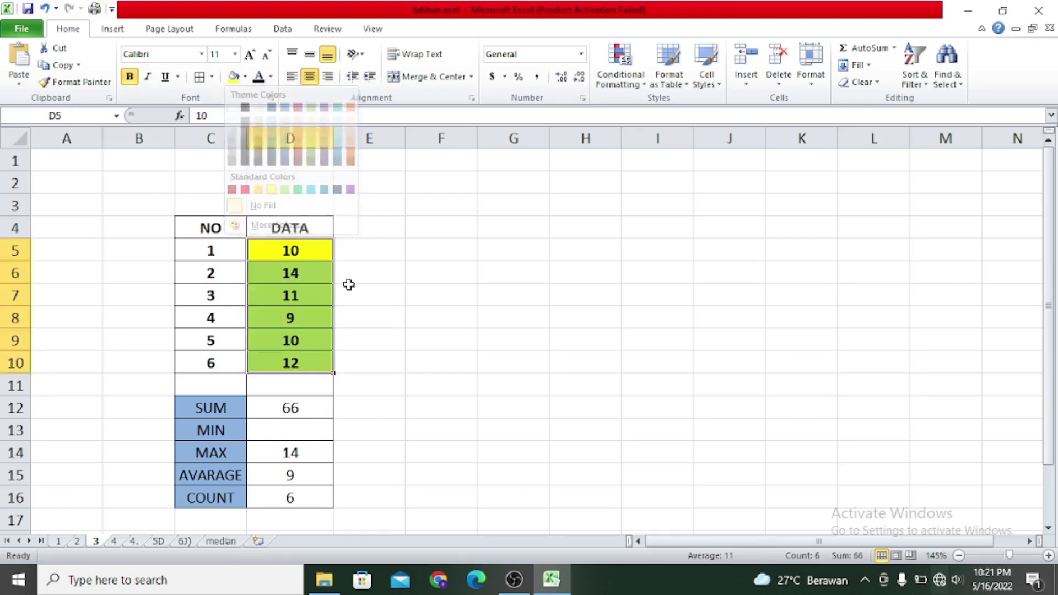
left_click(349, 286)
left_click(280, 406)
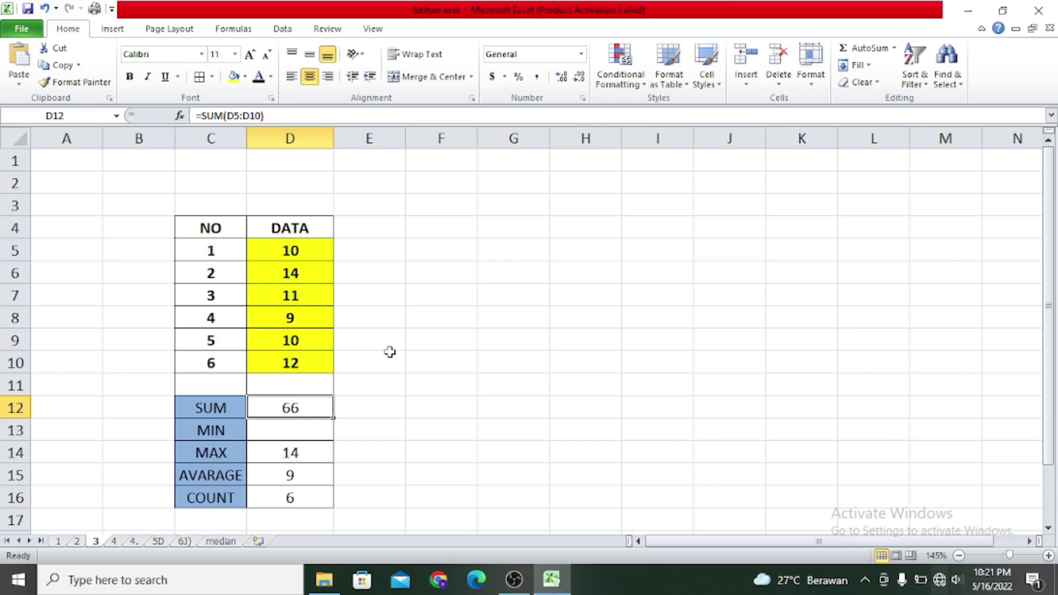
Enter =SUM(D5:D10) in D12.
type("=")
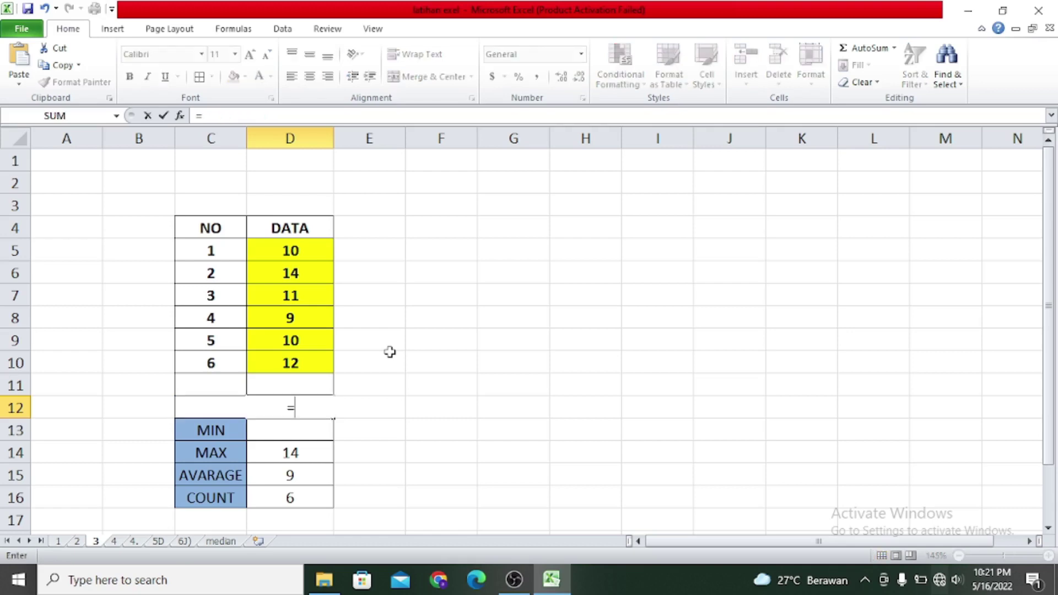
type("SUM")
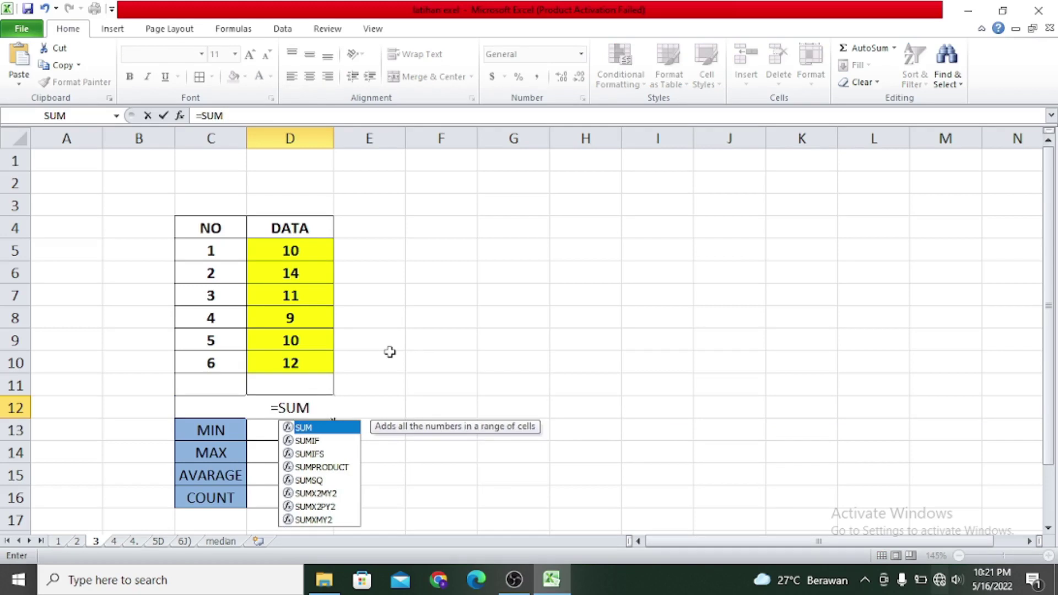
type("(")
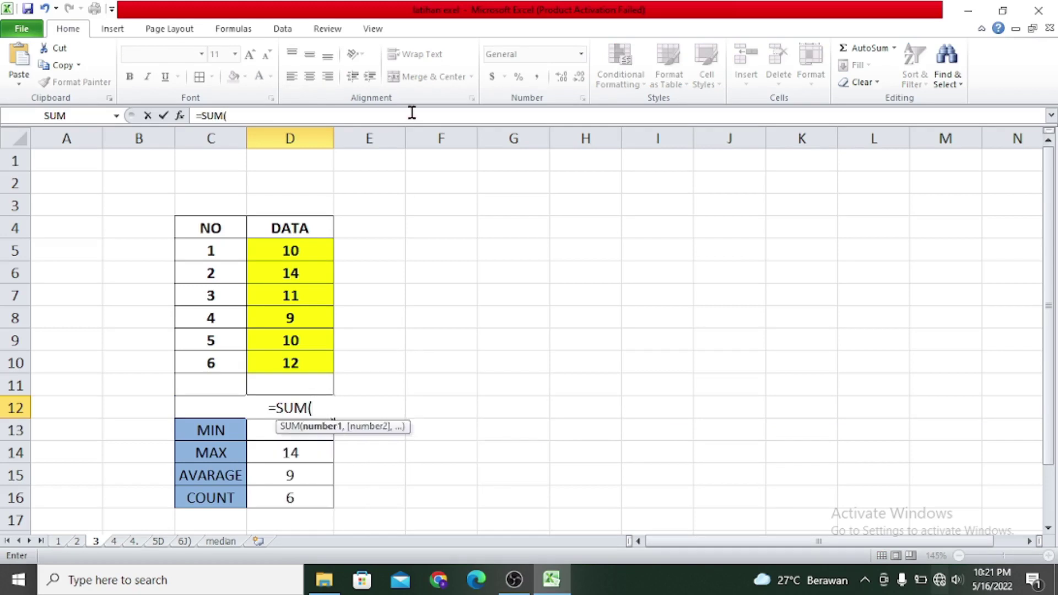
left_click(305, 250)
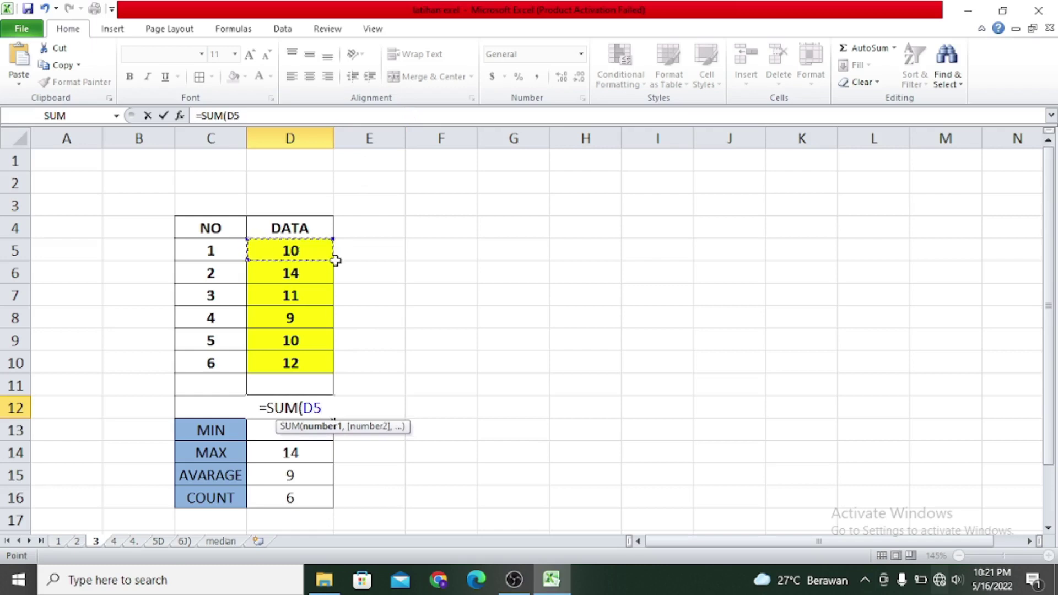
left_click_drag(330, 250, 327, 372)
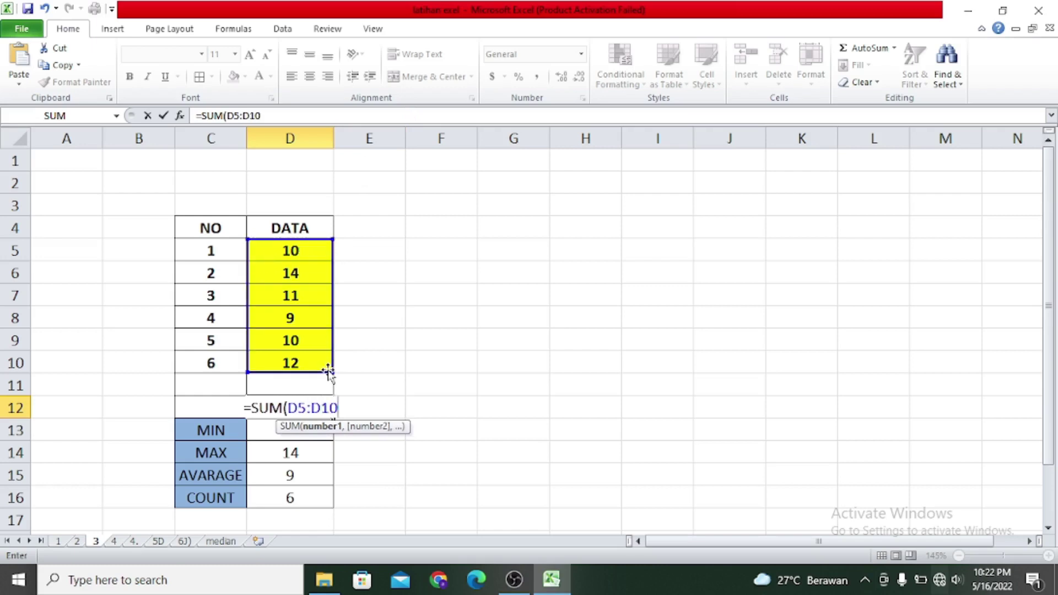
type(")")
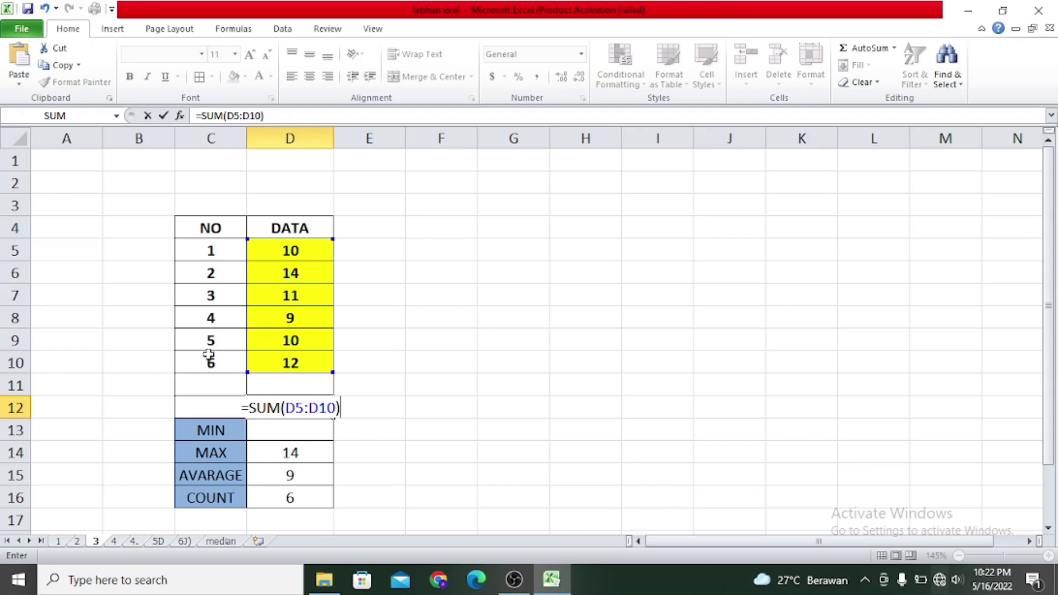
key("Return")
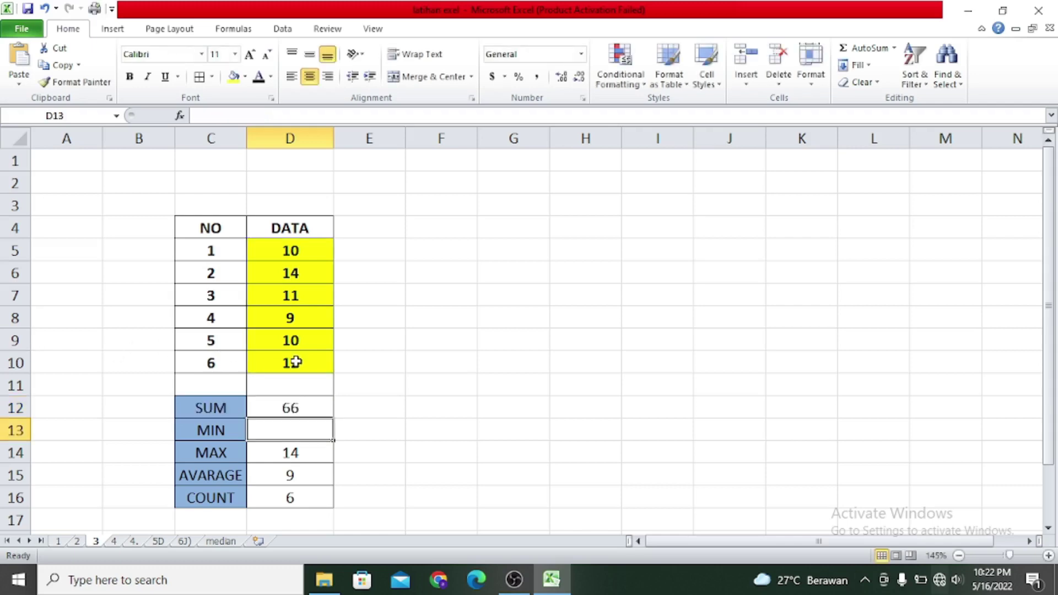
Delete the statistics results in D14:D16 and the SUM result in D12.
left_click_drag(291, 452, 302, 494)
key("Delete")
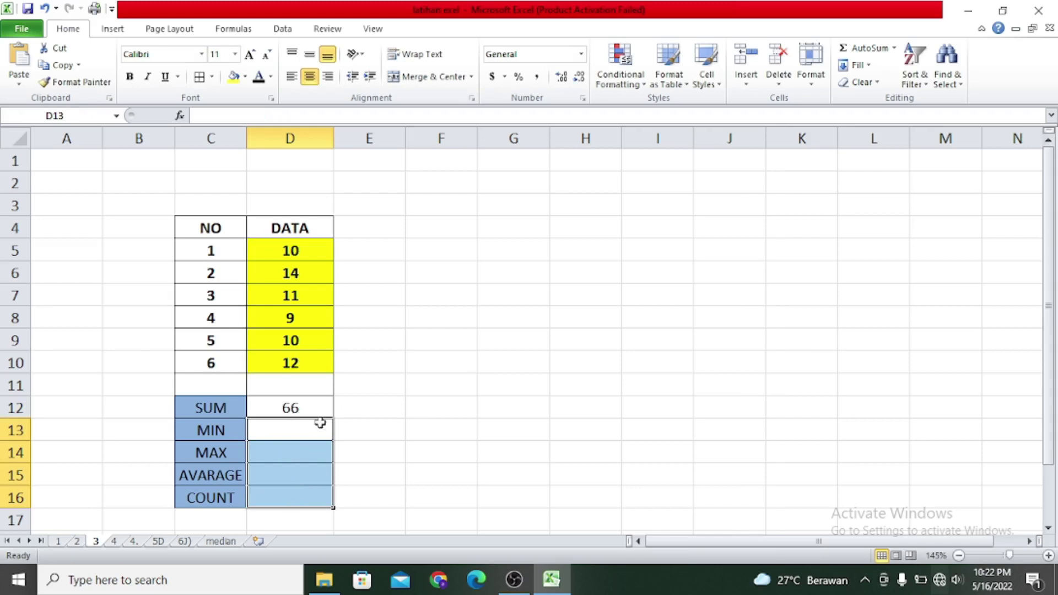
left_click(321, 403)
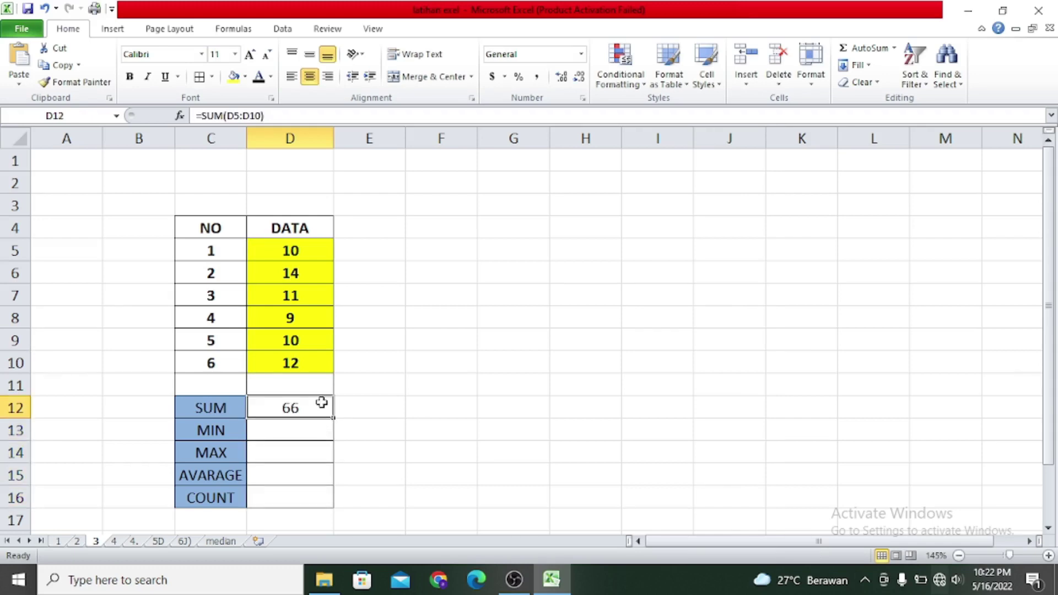
key("Delete")
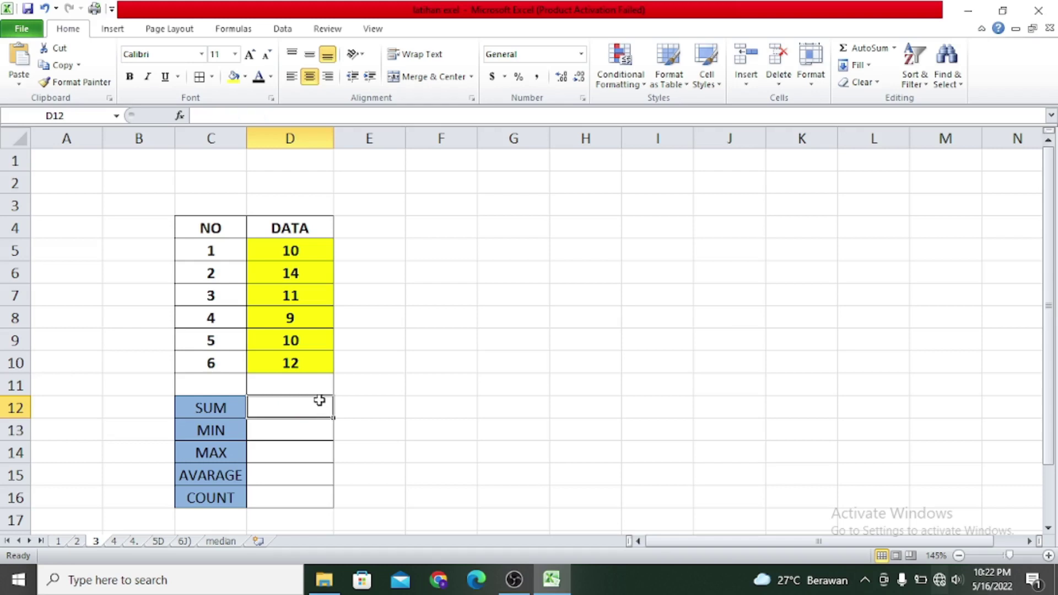
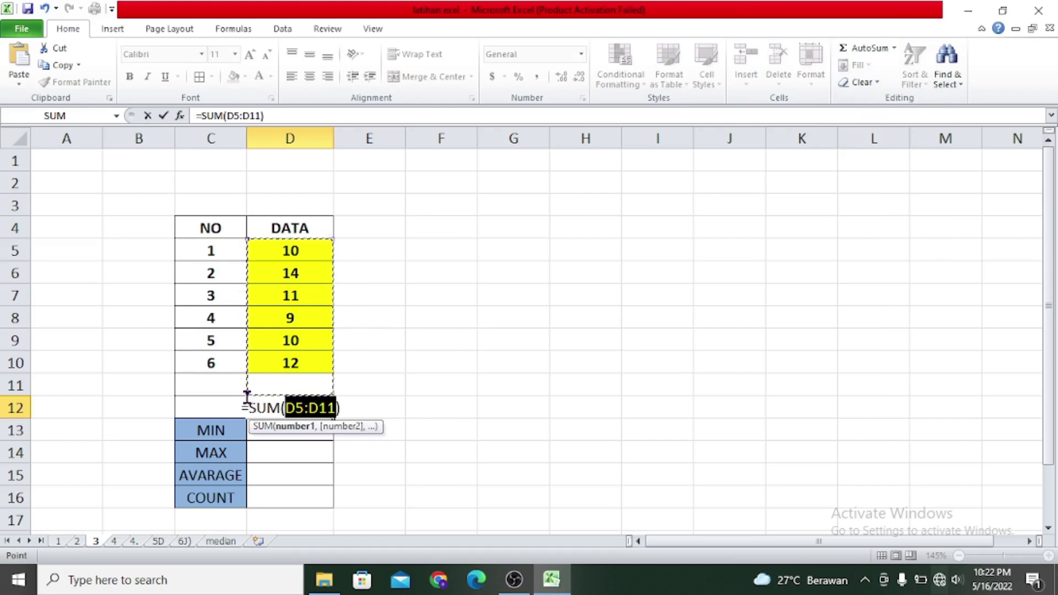
Narrow the SUM formula in D12 to D5:D10 so it totals 66.
left_click_drag(319, 392, 328, 373)
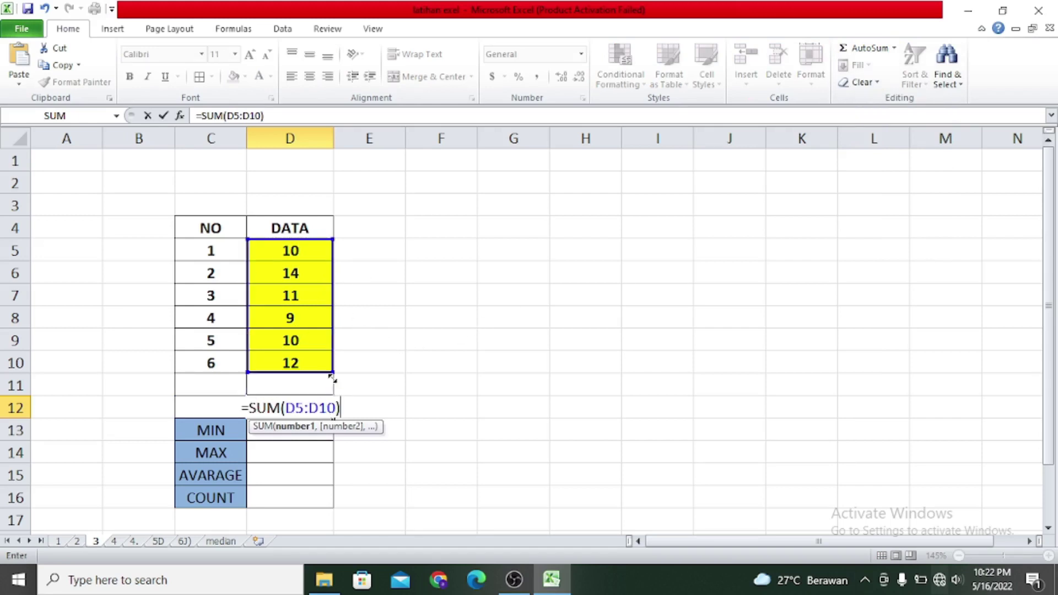
key("Return")
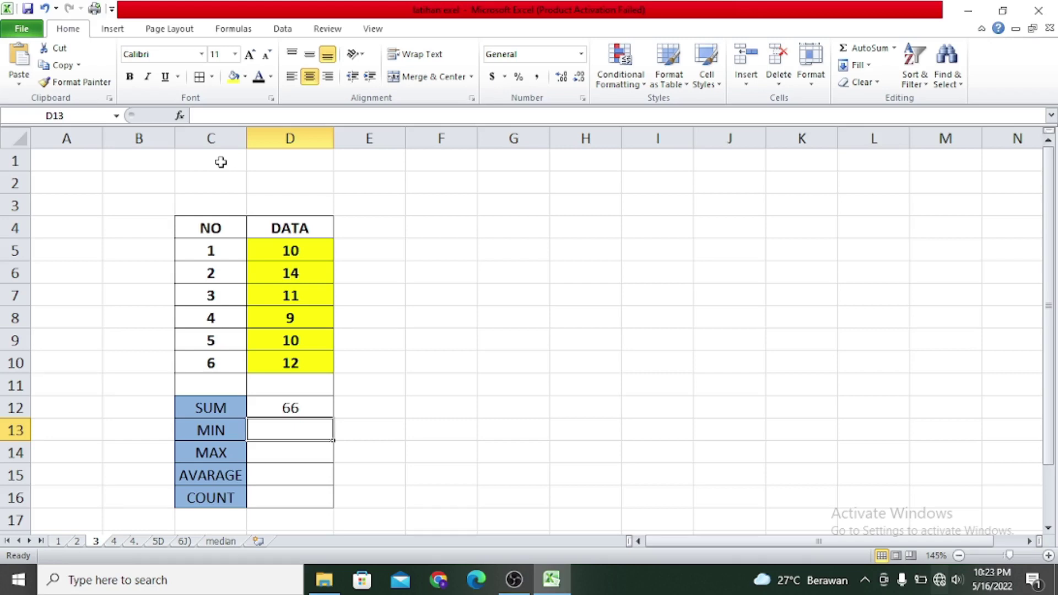
Enter =MIN(D5:D10) in D13 to show the smallest DATA value, 9.
type("=M")
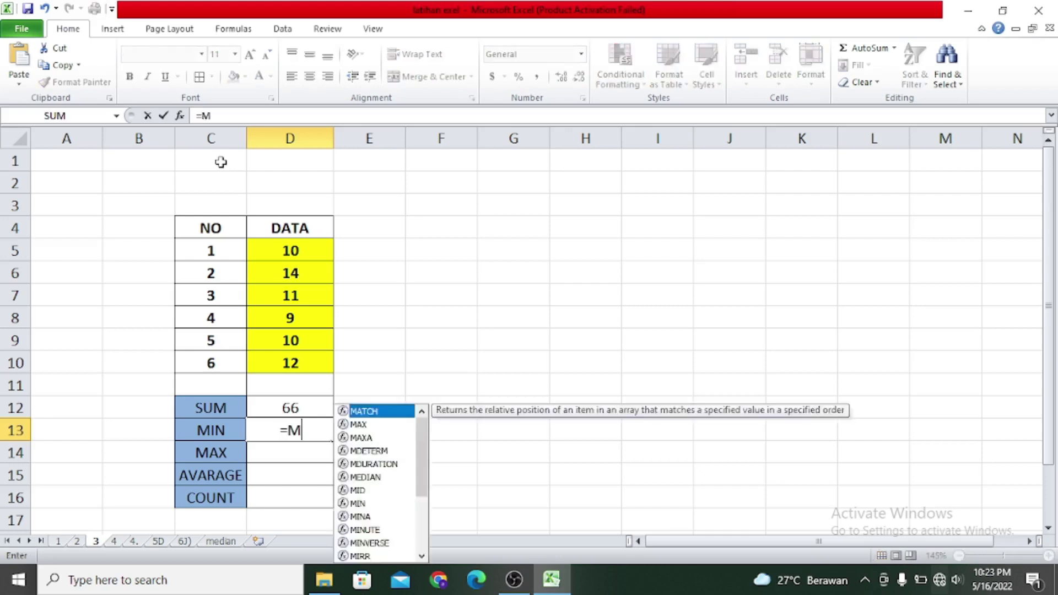
type("IN(")
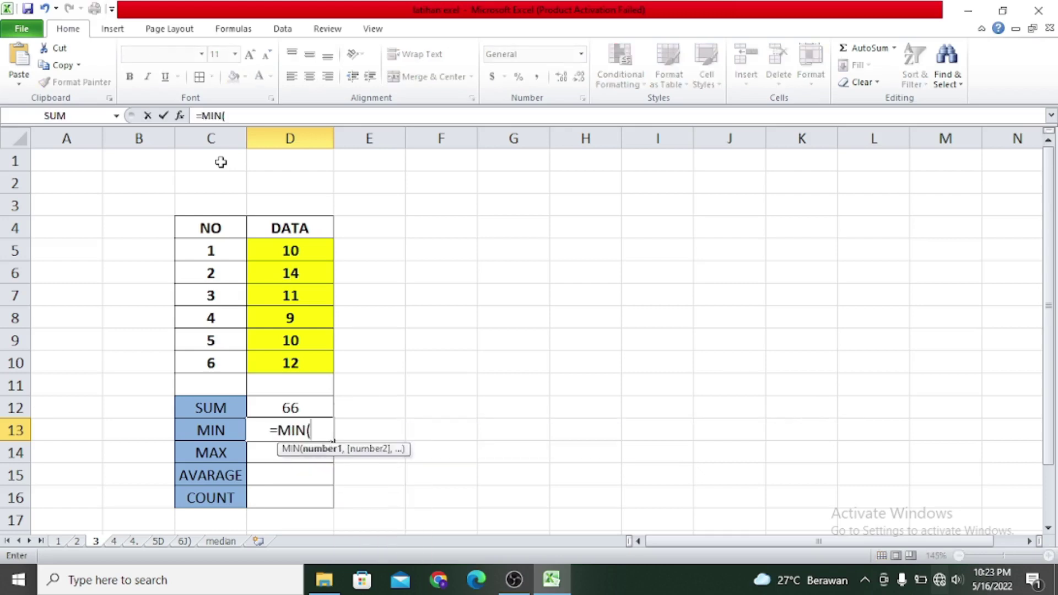
left_click(268, 252)
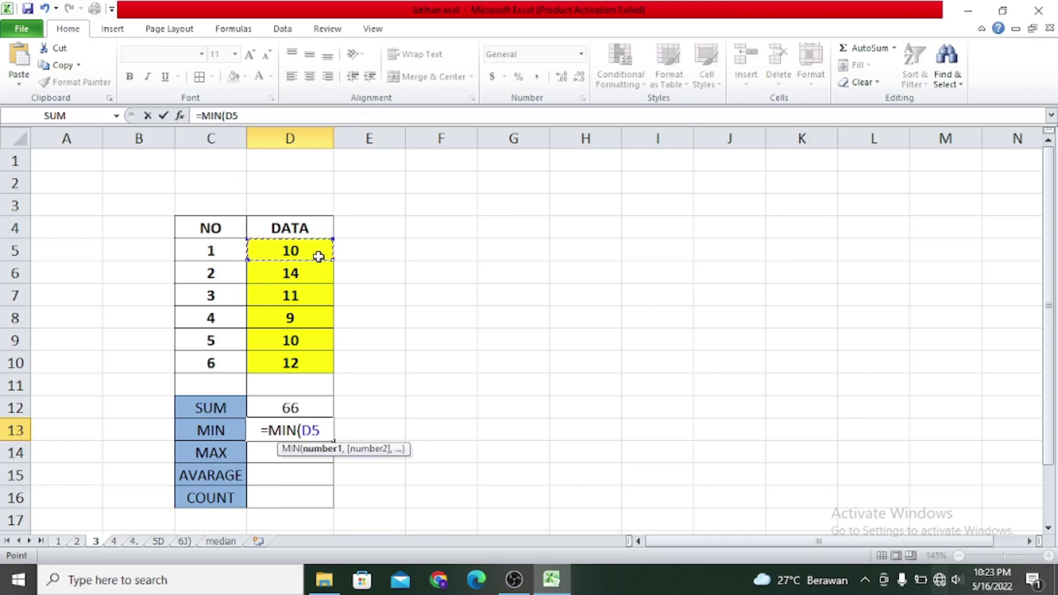
left_click_drag(329, 254, 321, 356)
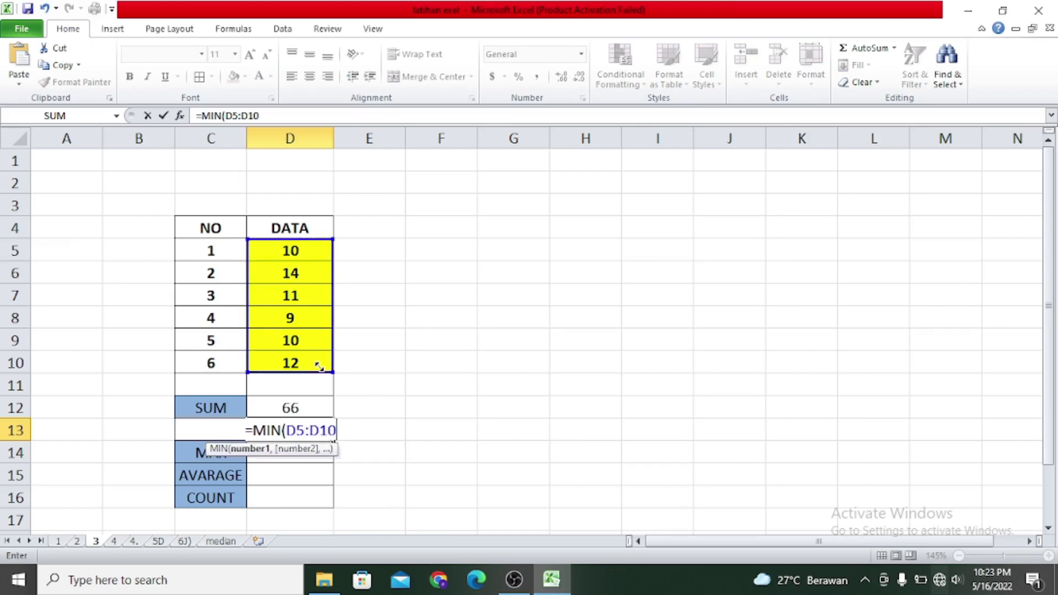
type(")")
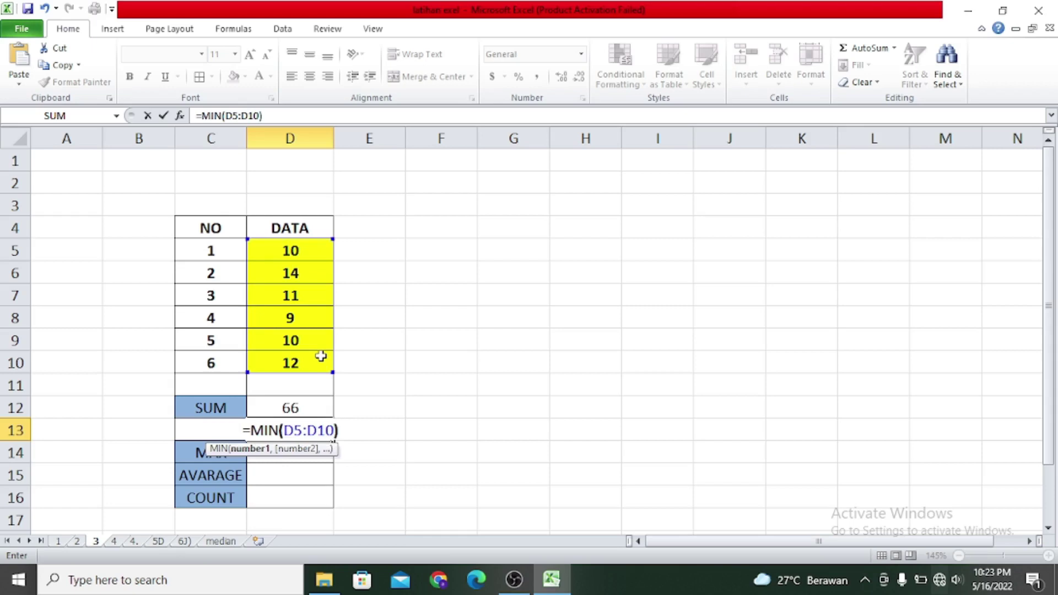
key("Return")
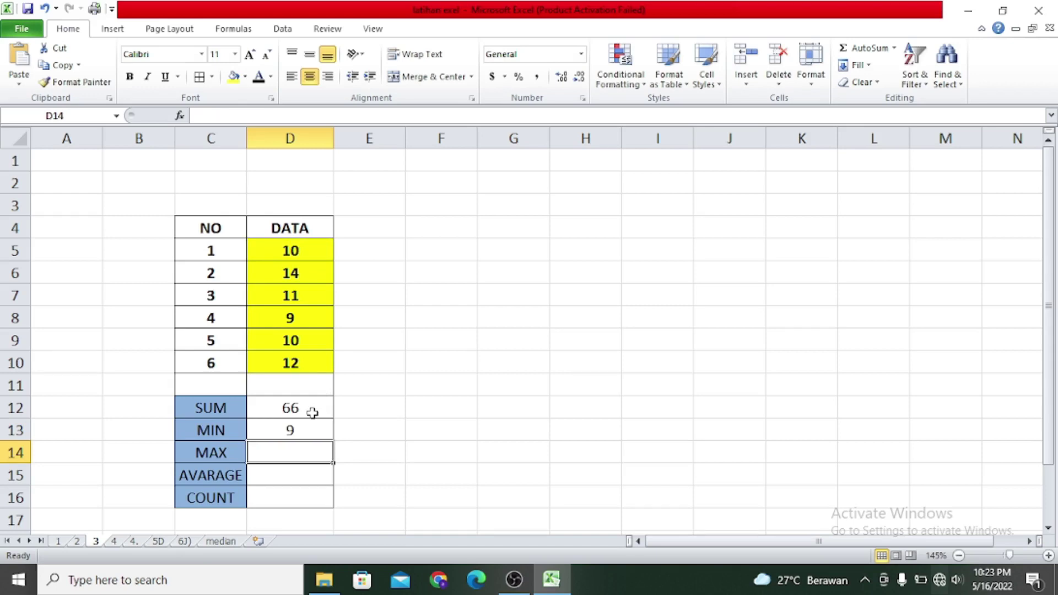
Enter =MAX(D5:D10) in D14 to show the largest DATA value, 14.
type("=")
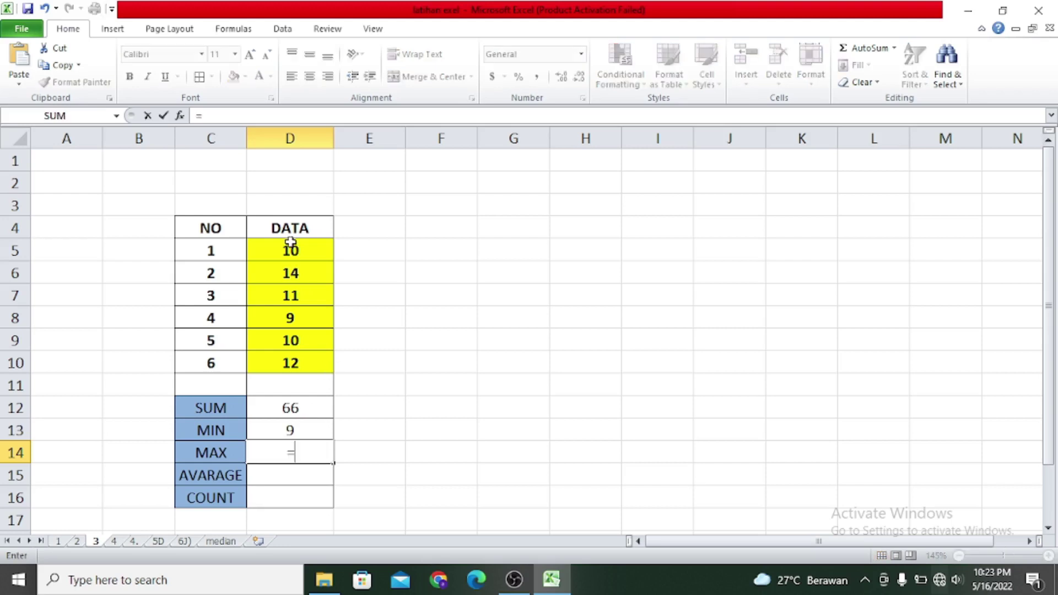
type("MAX")
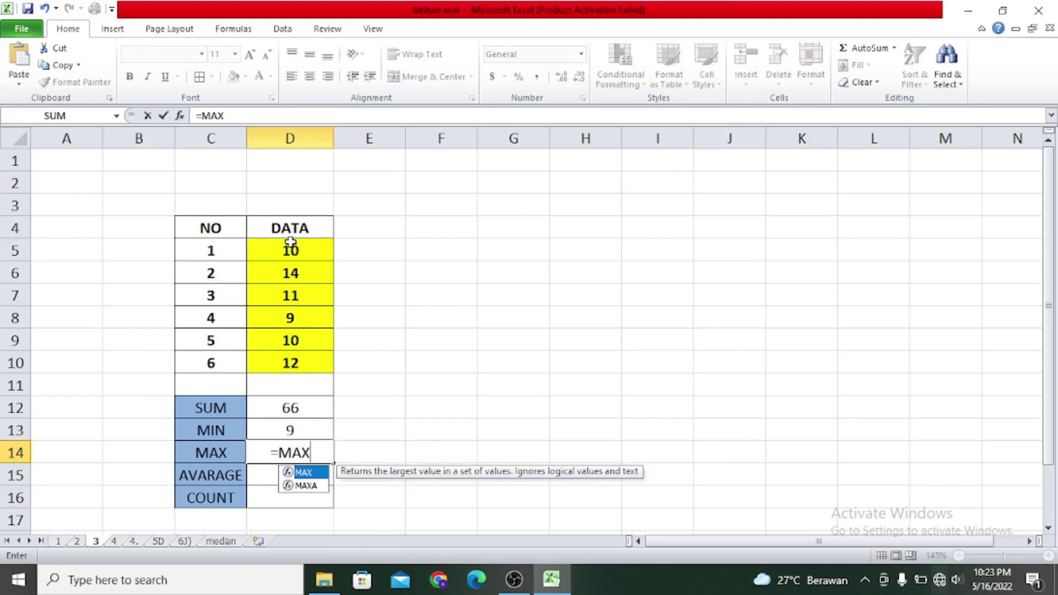
type("(")
left_click(291, 246)
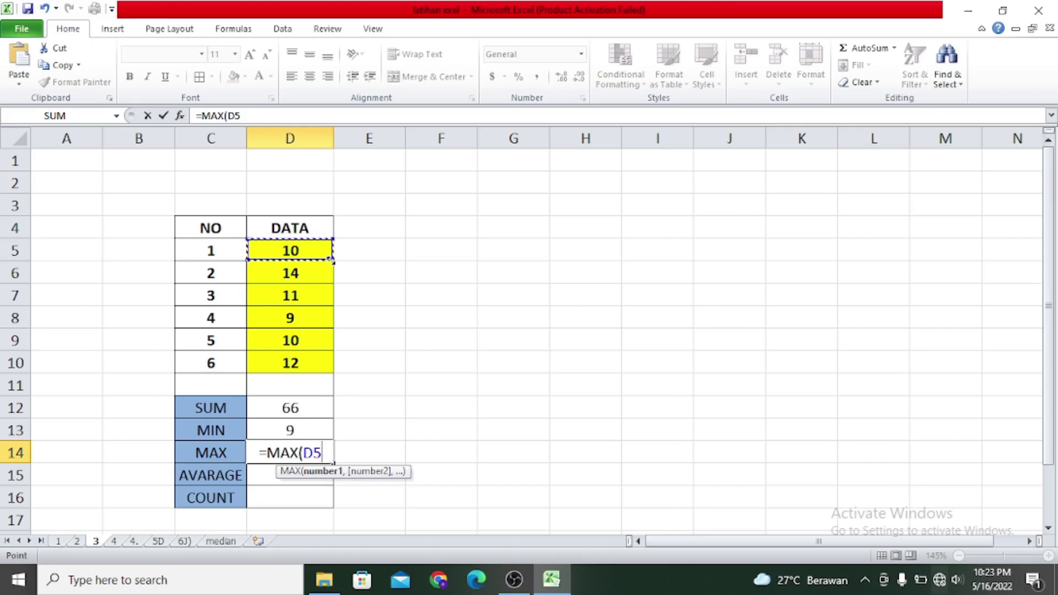
left_click_drag(331, 259, 332, 371)
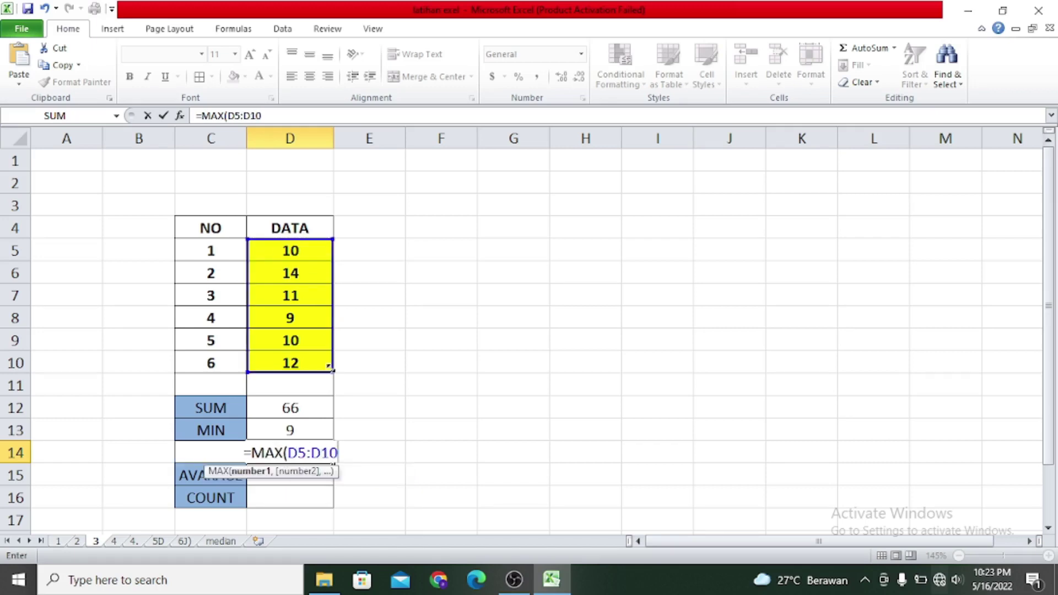
type(")")
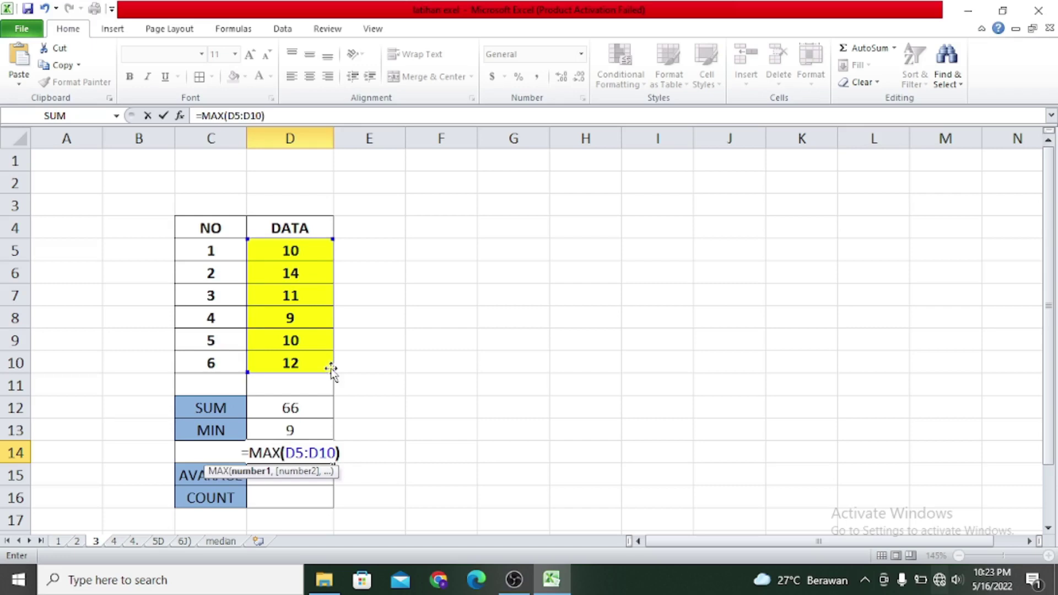
key("Return")
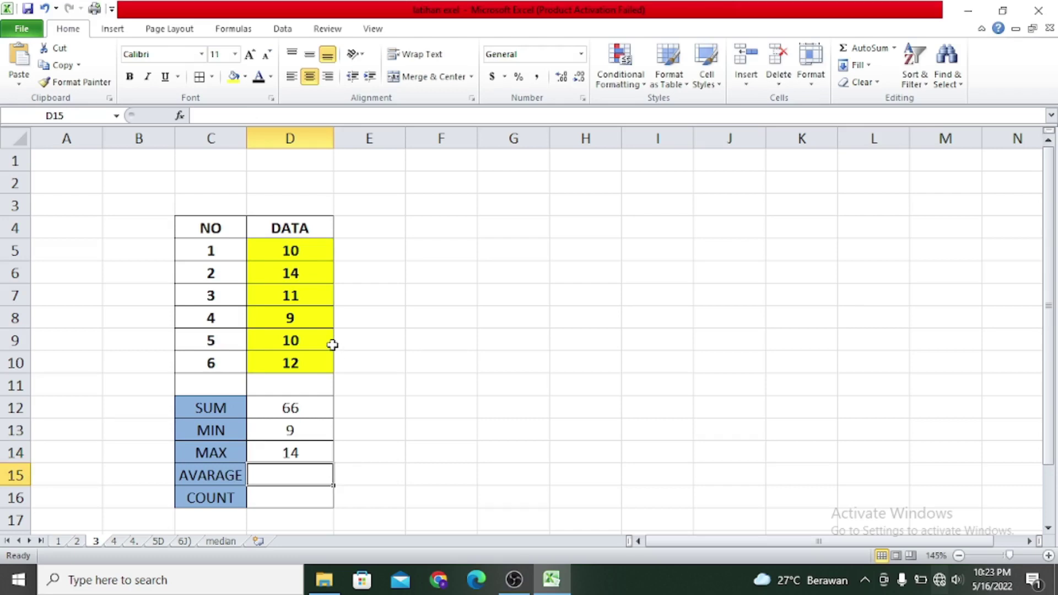
Enter the misspelled =AVARAGE(D5:D10) in D15, which returns #NAME?, and reselect that cell.
type("=AVARAGE")
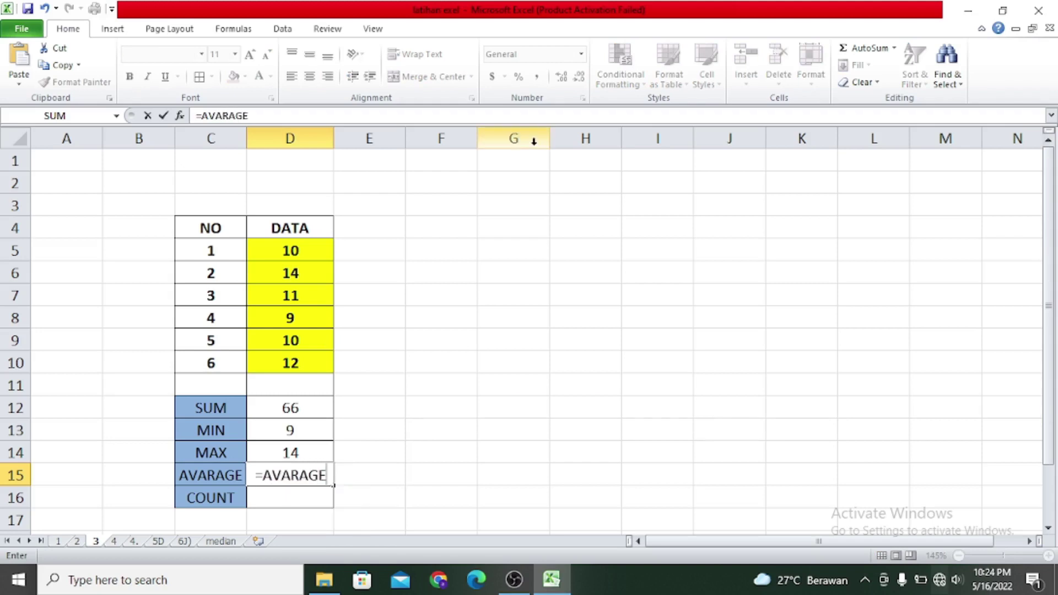
type("(")
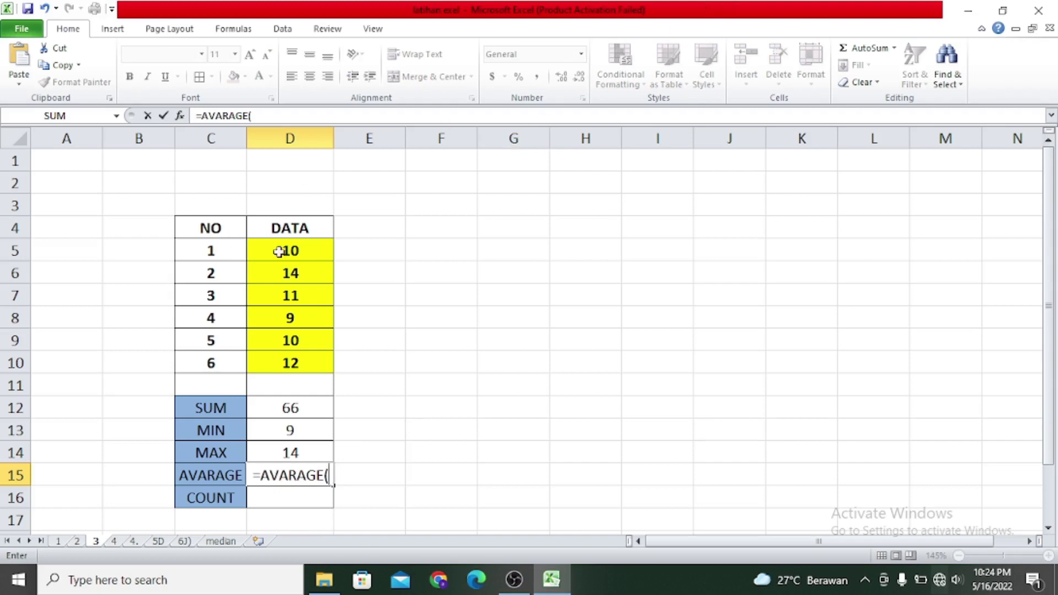
left_click(289, 250)
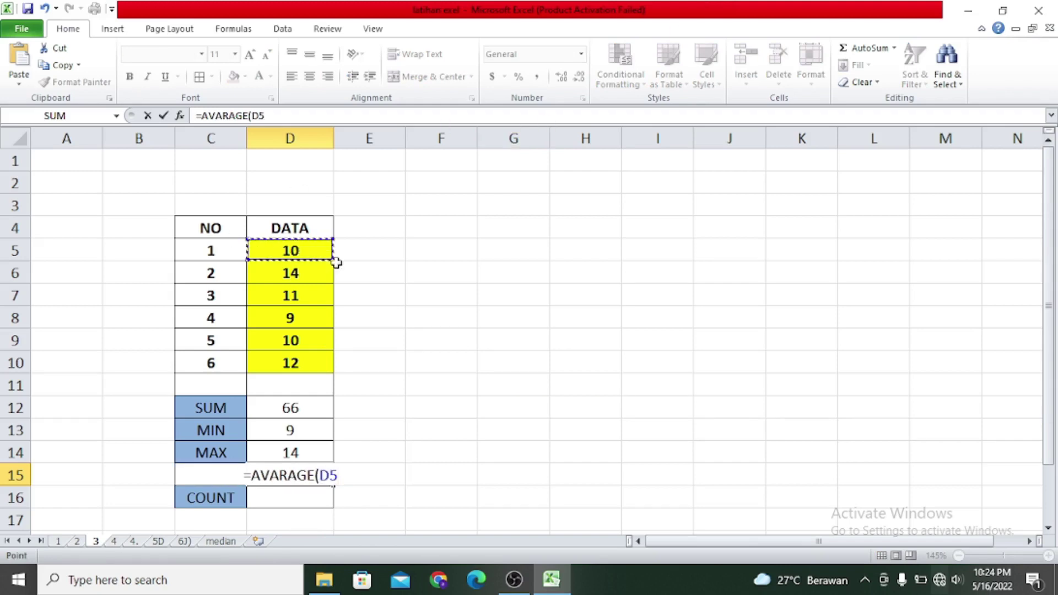
left_click_drag(336, 260, 326, 364)
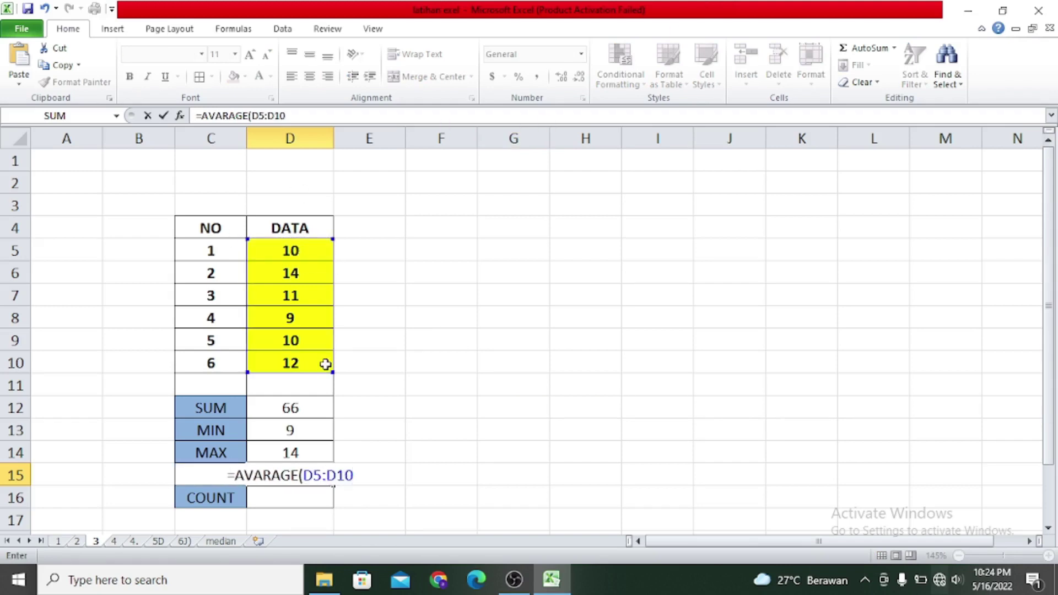
type(")")
key("Return")
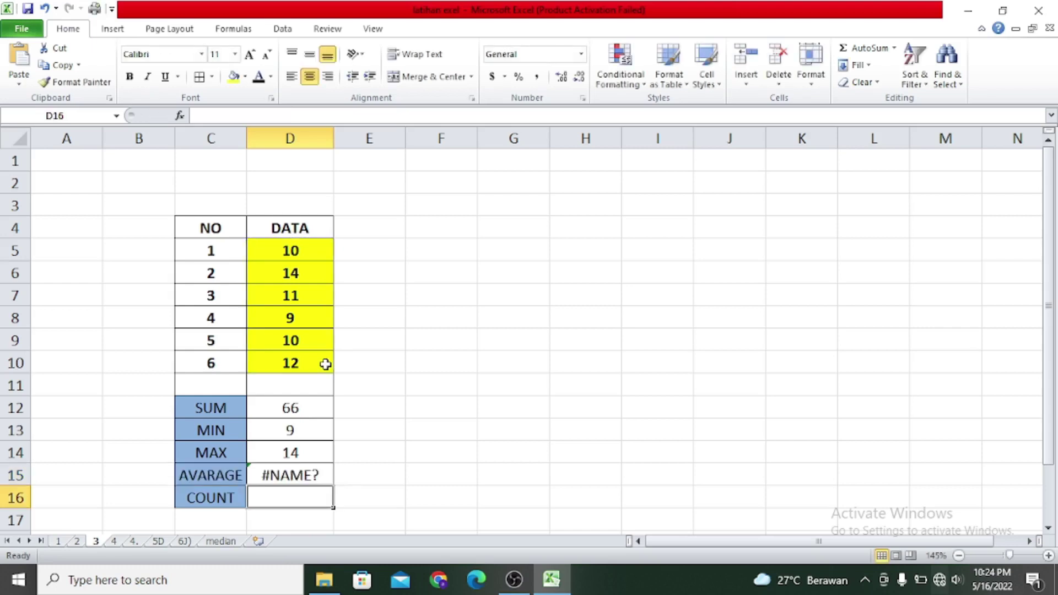
key("Up")
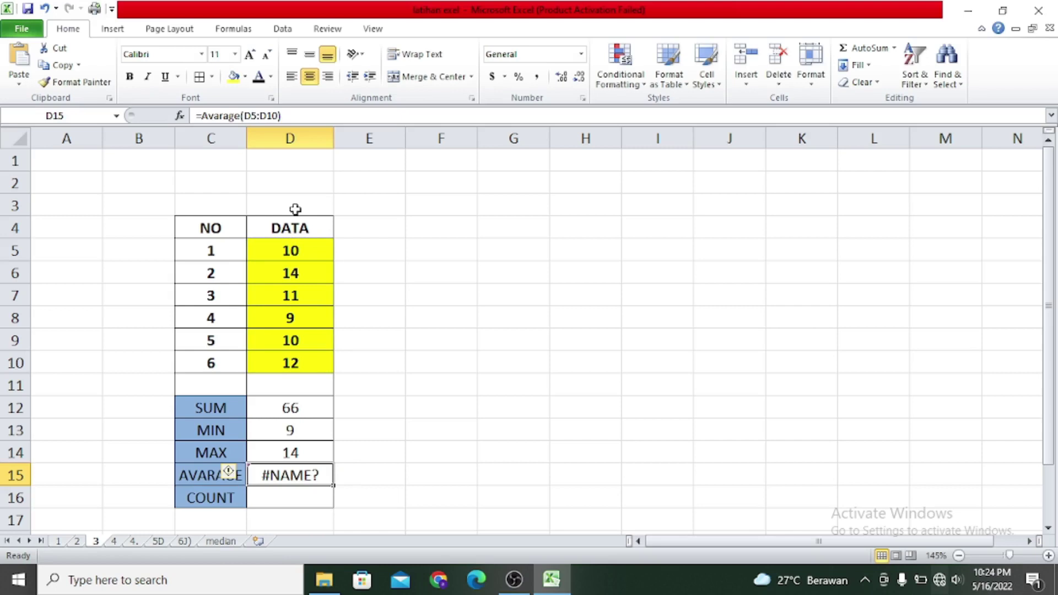
Correct the D15 formula to =Average(D5:D10) so it returns 11.
left_click(212, 115)
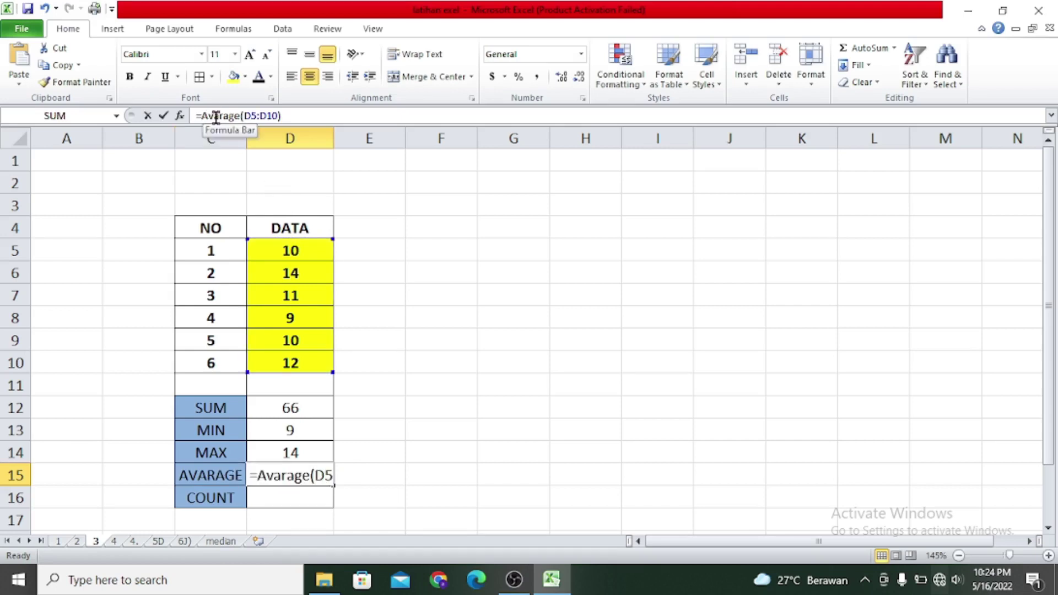
key("Delete")
type("E")
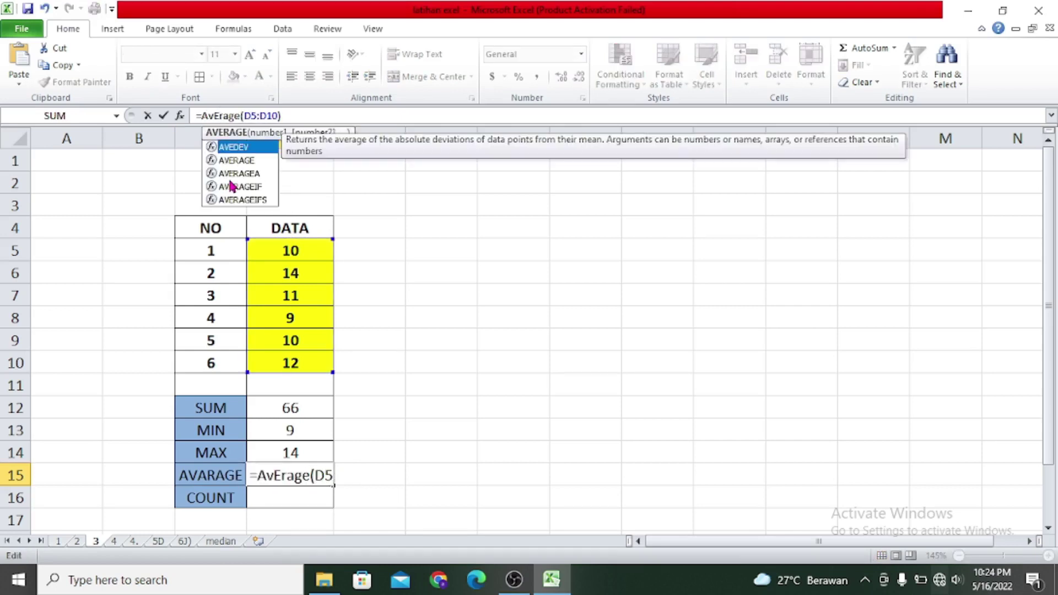
key("Right")
key("Delete")
key("BackSpace")
key("BackSpace")
key("BackSpace")
key("BackSpace")
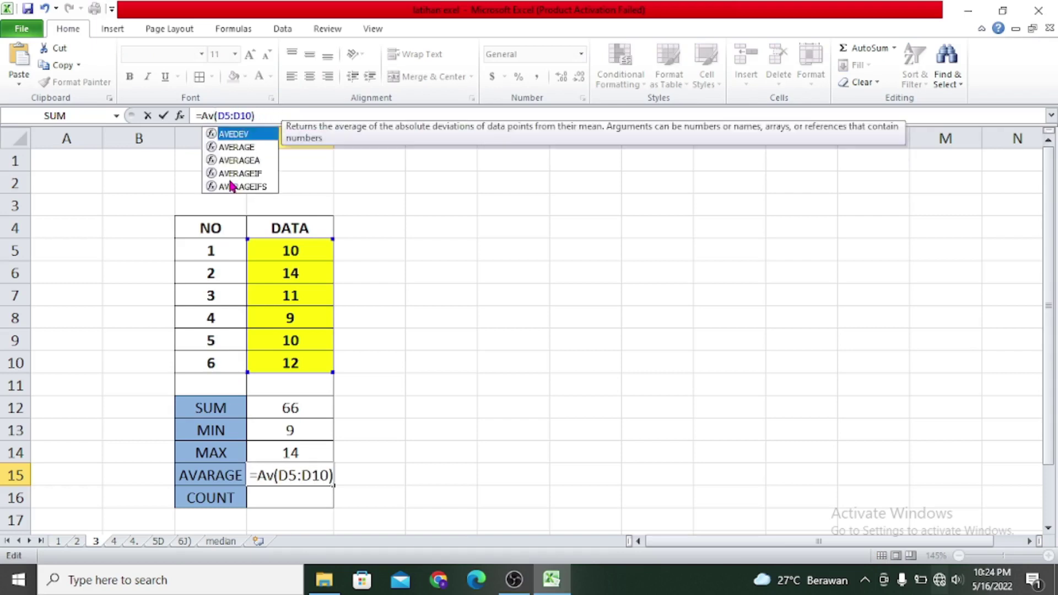
type("era")
key("BackSpace")
key("BackSpace")
key("BackSpace")
key("BackSpace")
key("BackSpace")
type("Ave")
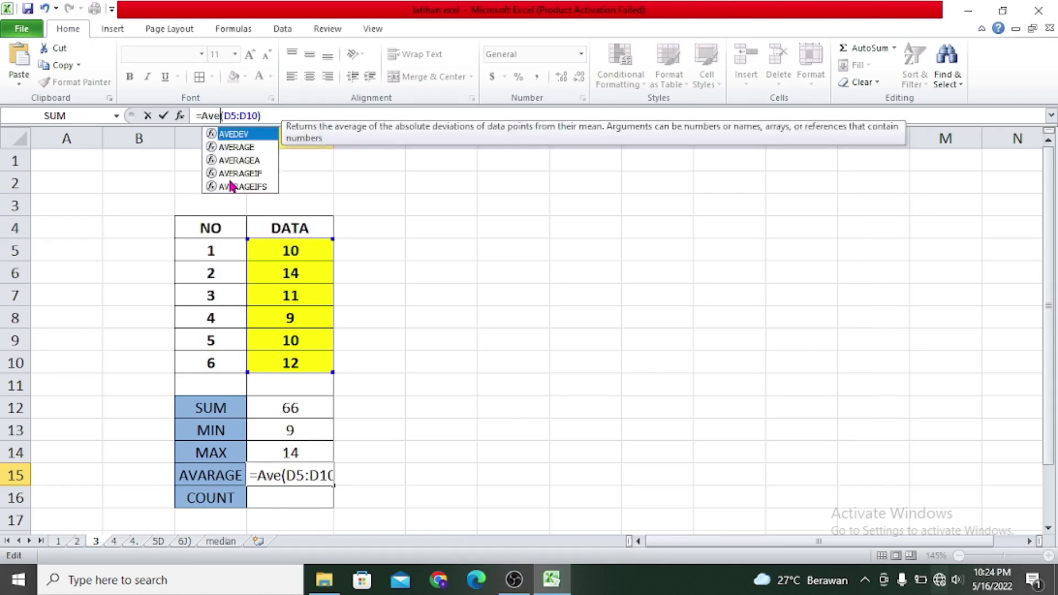
type("rage")
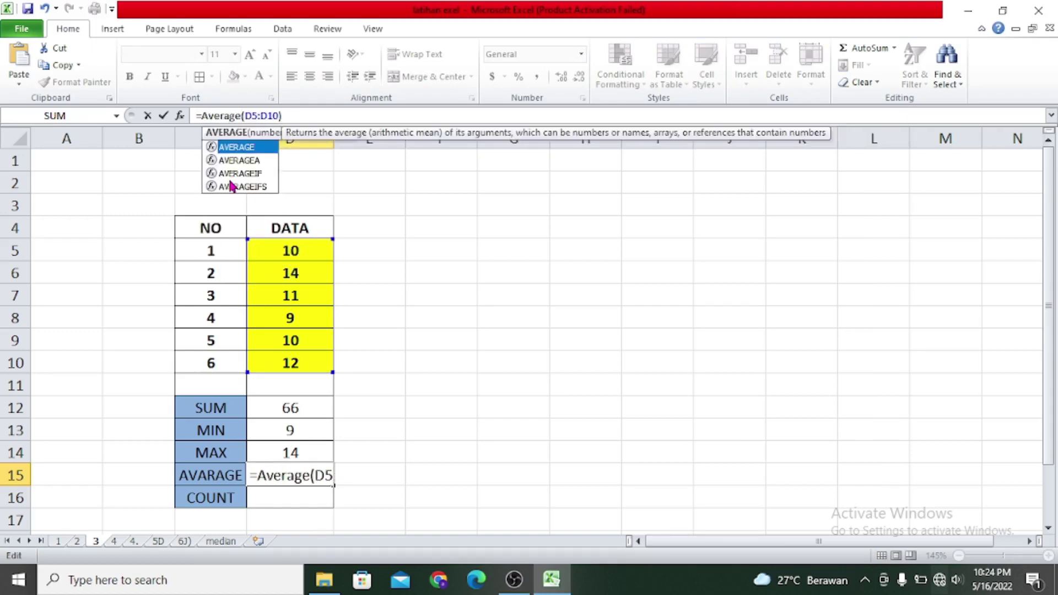
key("Return")
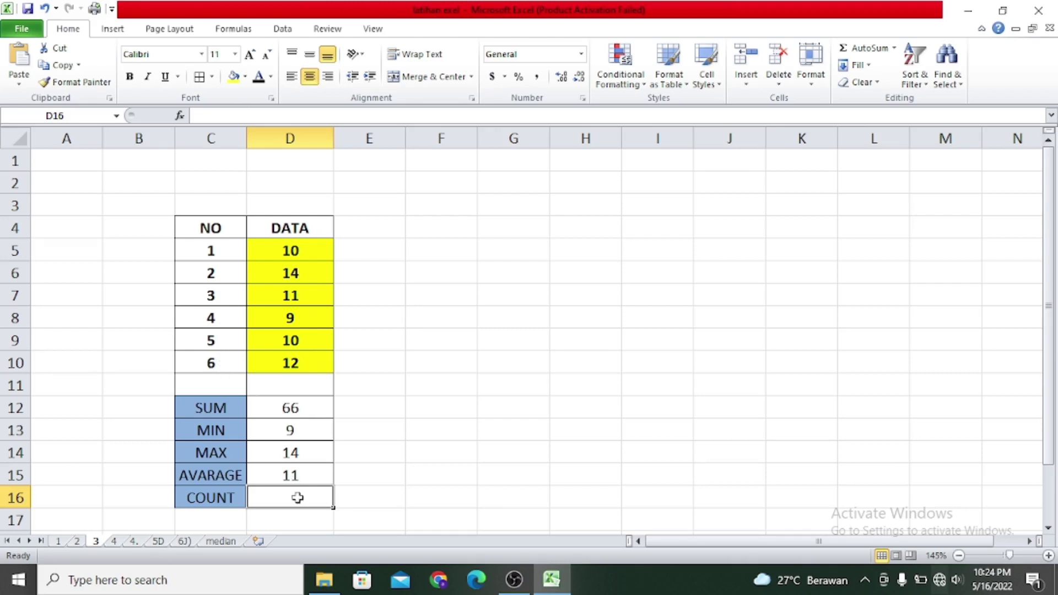
Enter =count(D5:D10) in D16 to count the six DATA values.
type("=c")
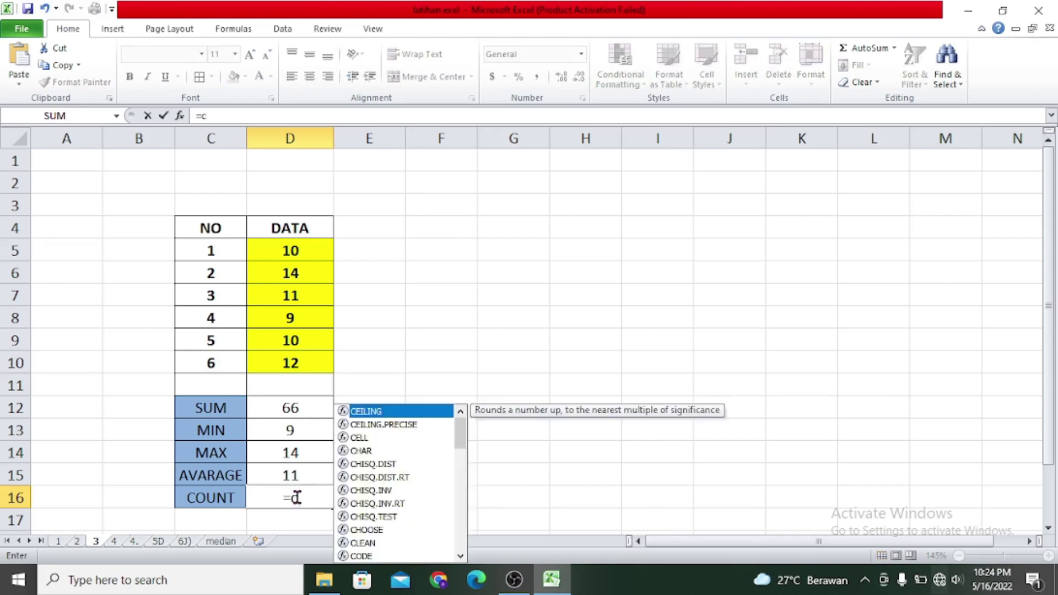
type("ount(")
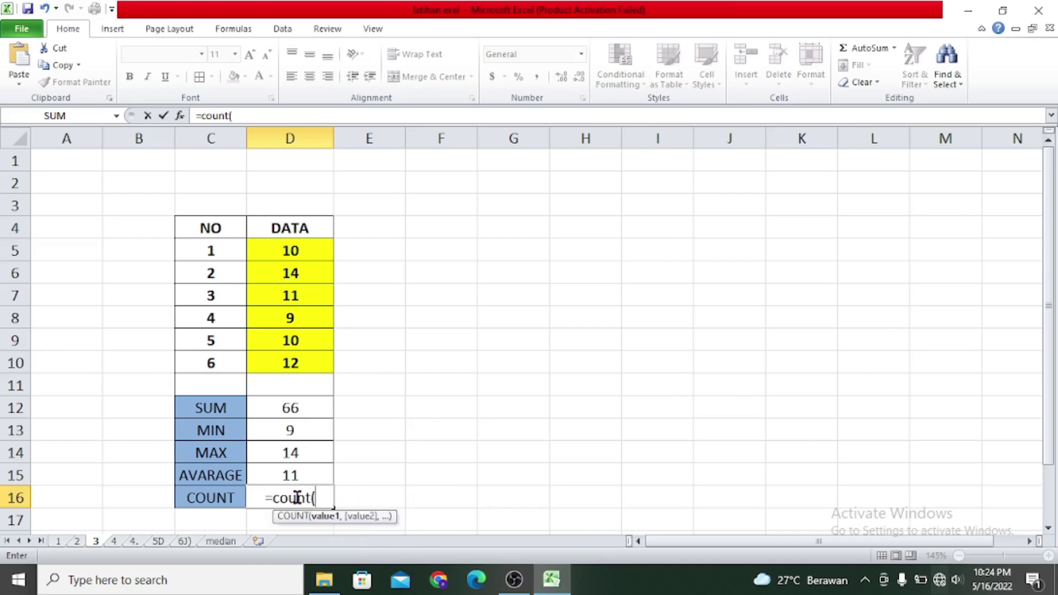
left_click(307, 249)
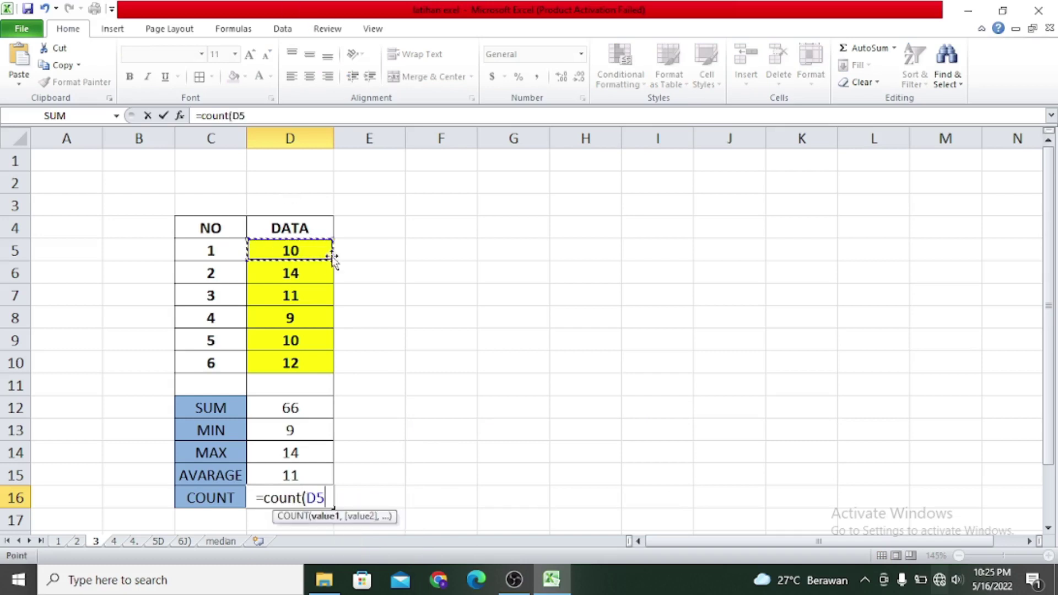
left_click_drag(331, 257, 334, 366)
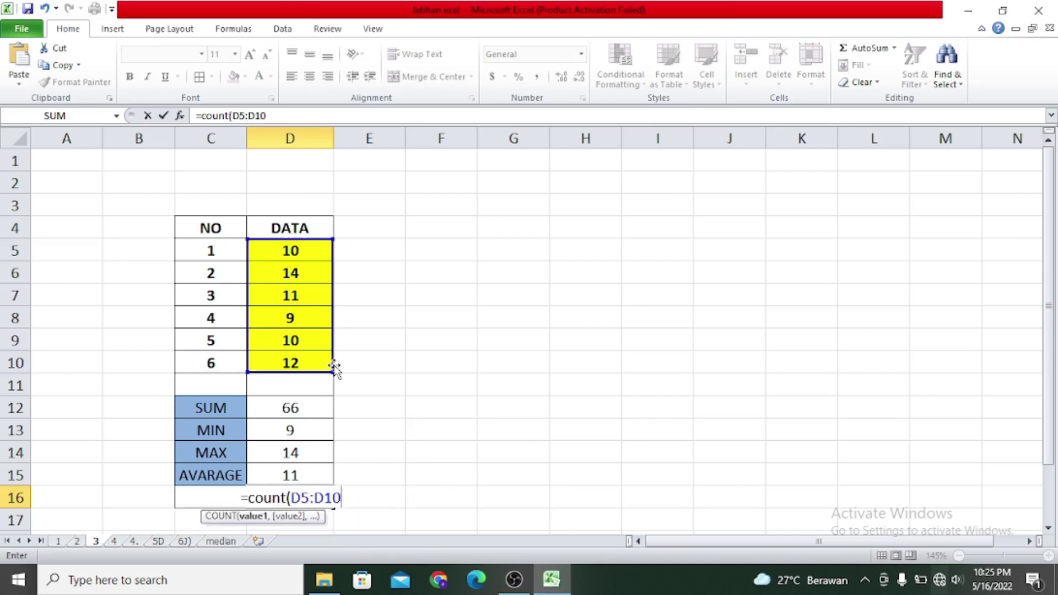
type(")")
key("Return")
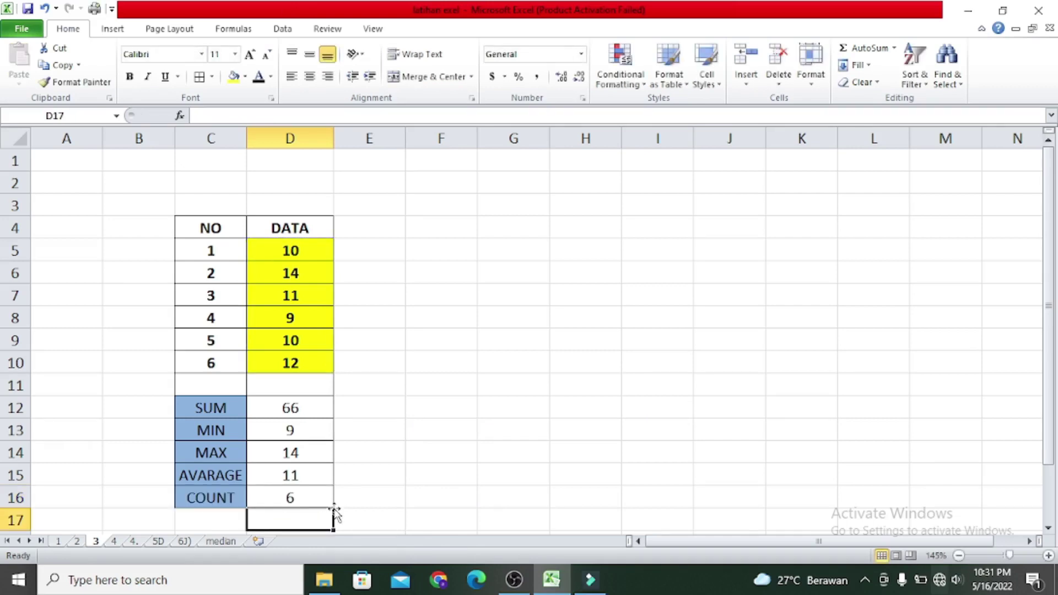
left_click(116, 541)
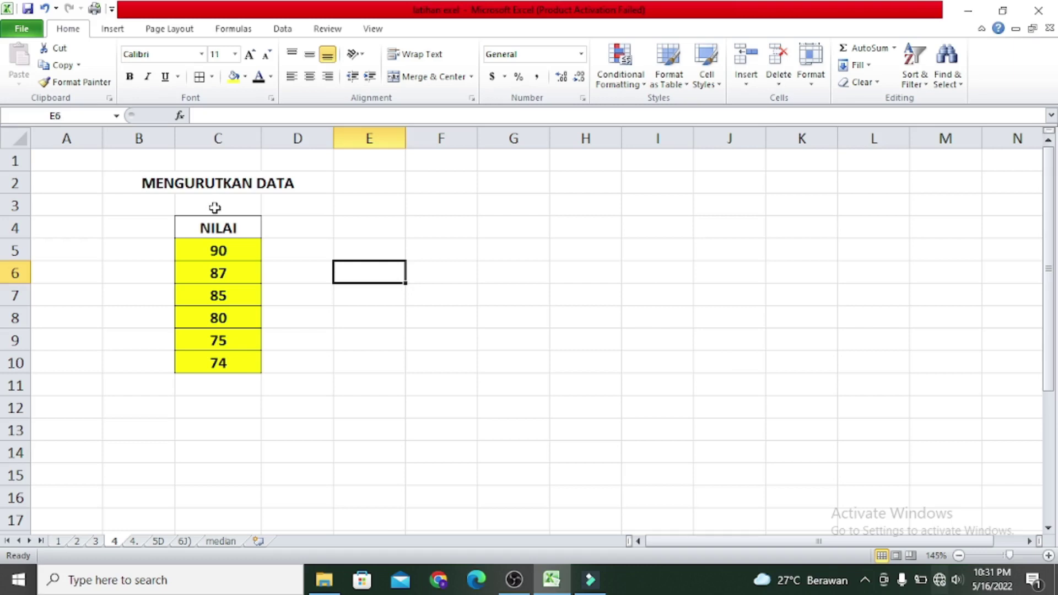
Copy the NILAI column C4:C10 into E4 and G4.
left_click_drag(220, 227, 219, 359)
key("ctrl+c")
left_click(352, 230)
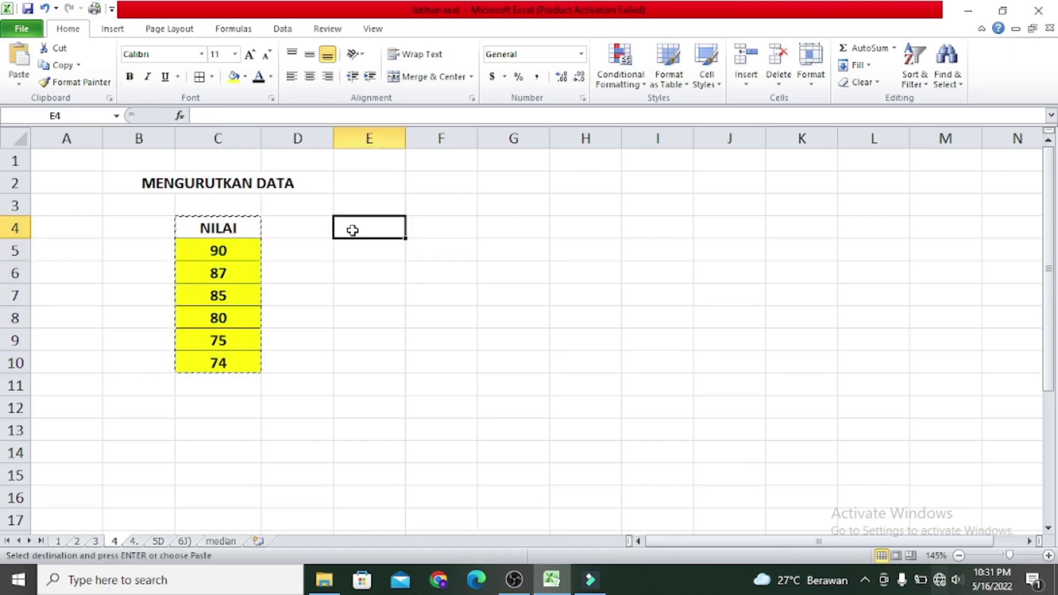
key("ctrl+v")
left_click(512, 236)
key("ctrl+v")
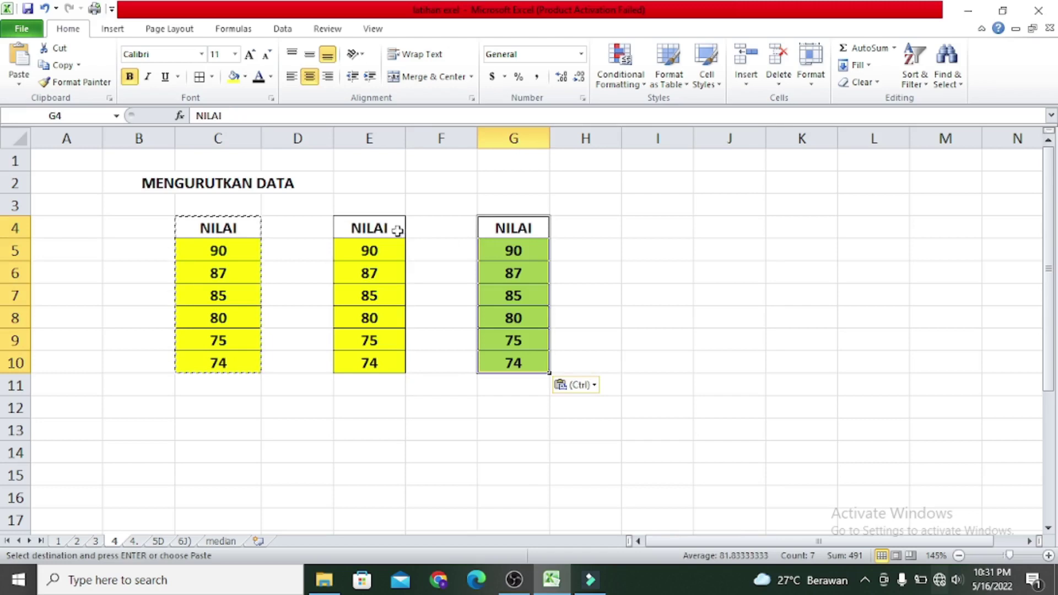
key("Escape")
Fill the column E copy gray and the column G copy tan.
left_click_drag(396, 230, 390, 366)
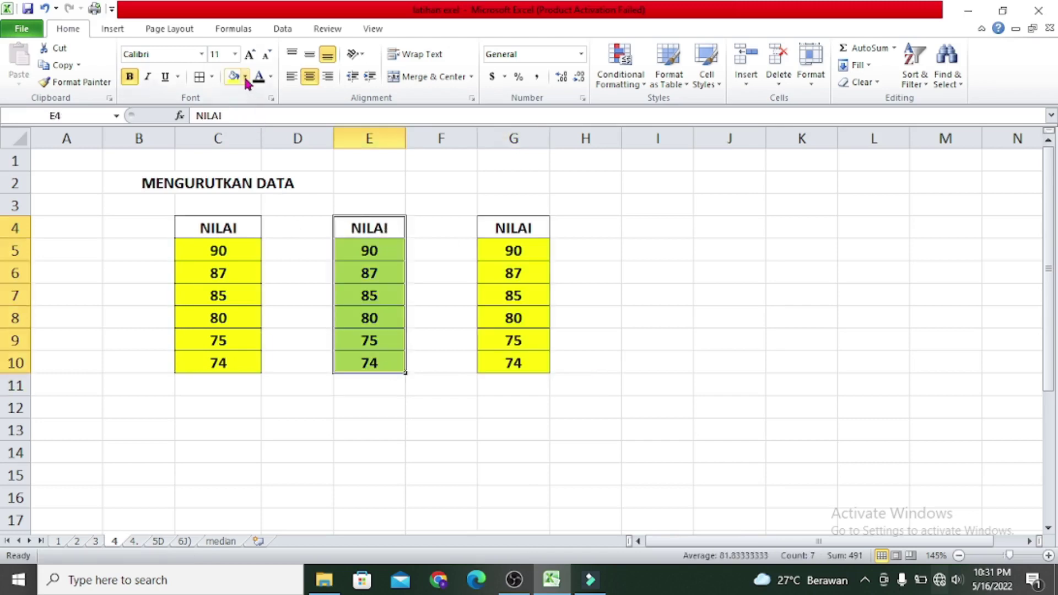
left_click(245, 77)
left_click(271, 149)
left_click_drag(512, 226, 526, 361)
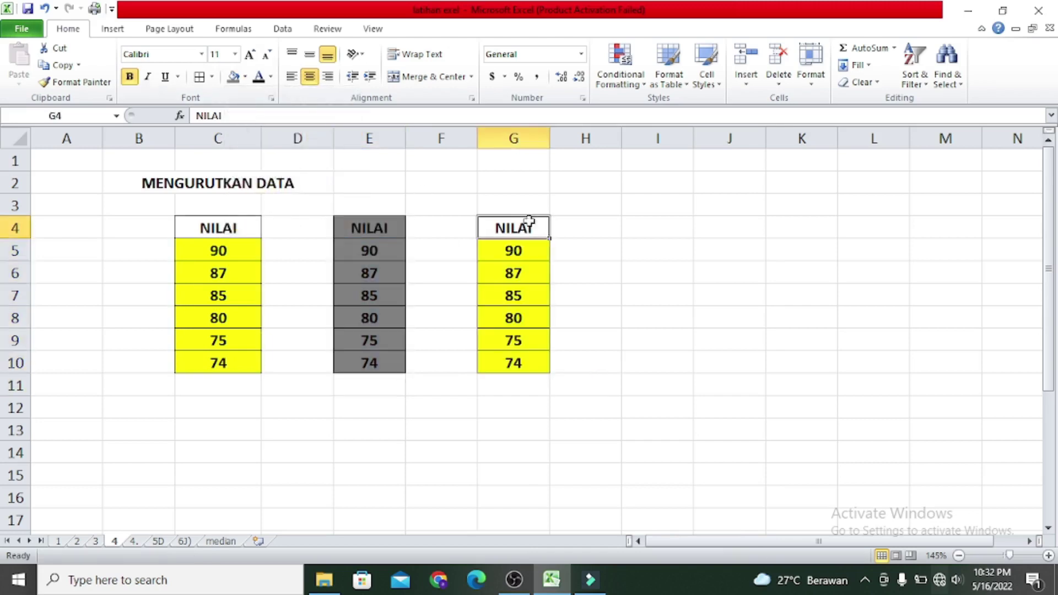
left_click(245, 77)
left_click(271, 107)
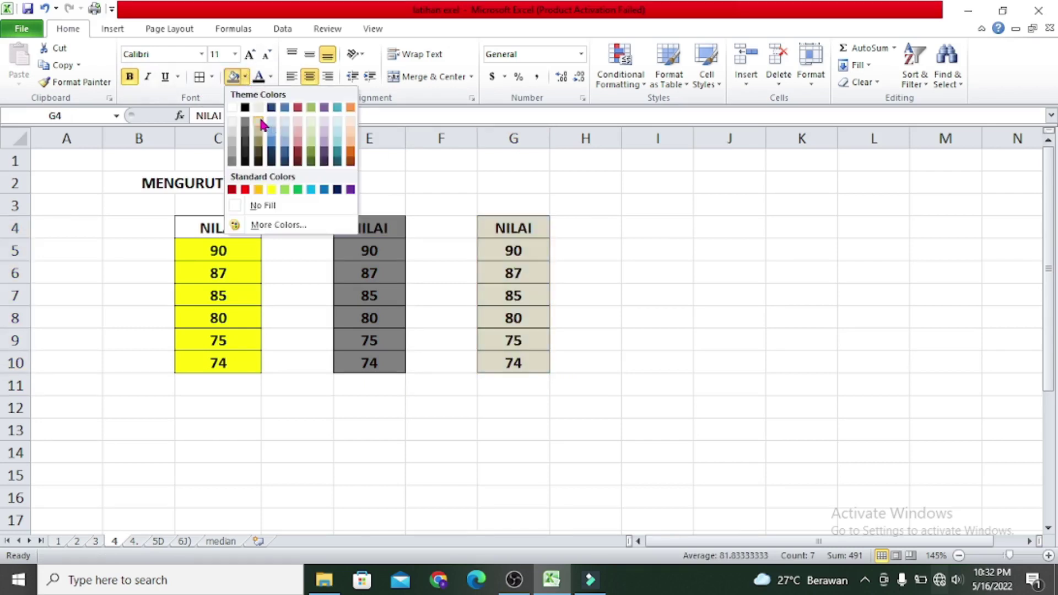
left_click(261, 123)
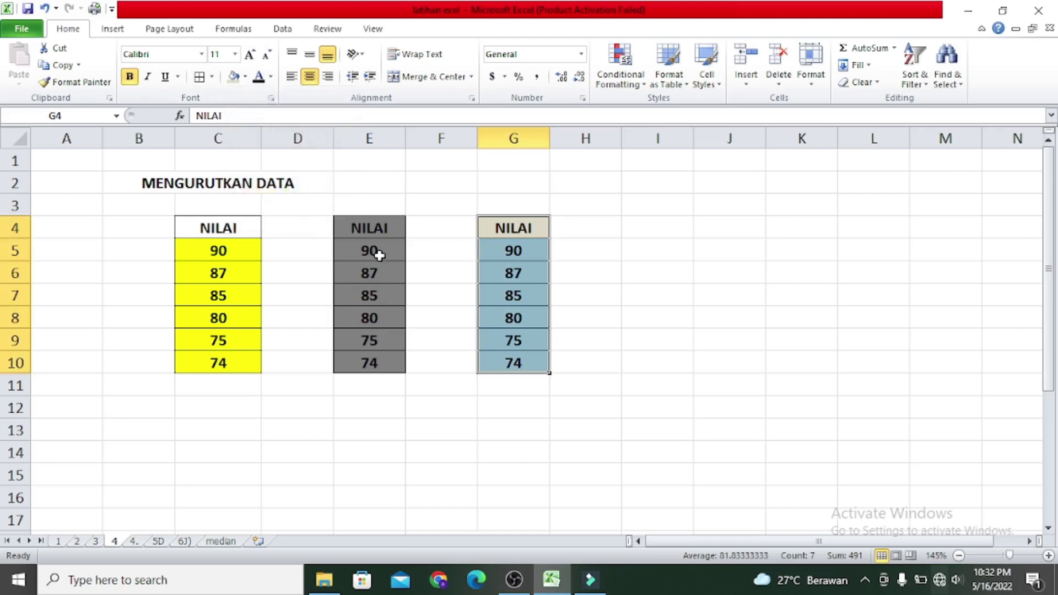
left_click_drag(378, 253, 371, 358)
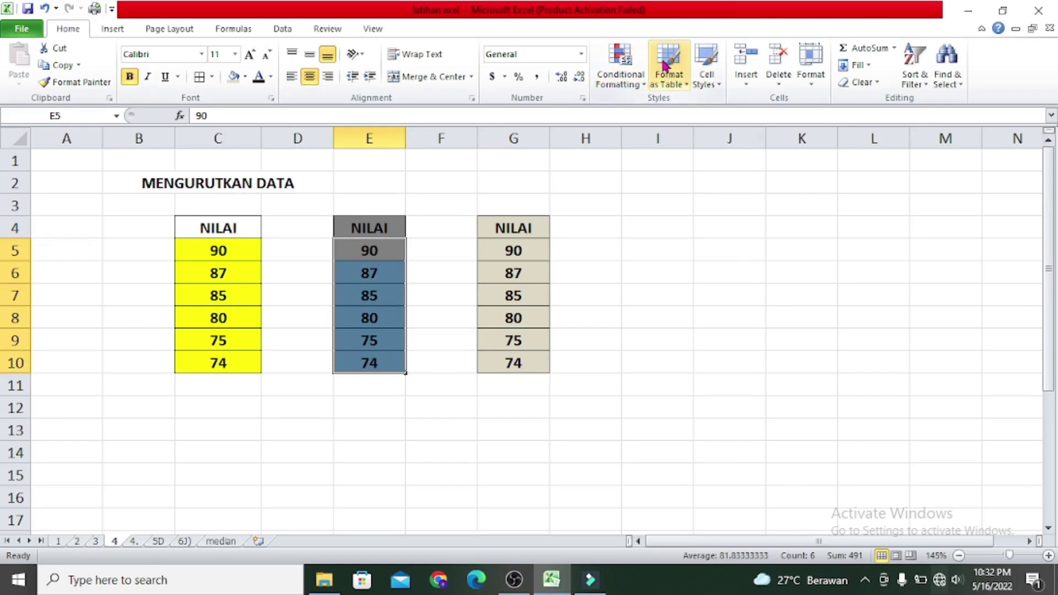
Sort E5:E10 smallest to largest and G5:G10 largest to smallest.
left_click(918, 90)
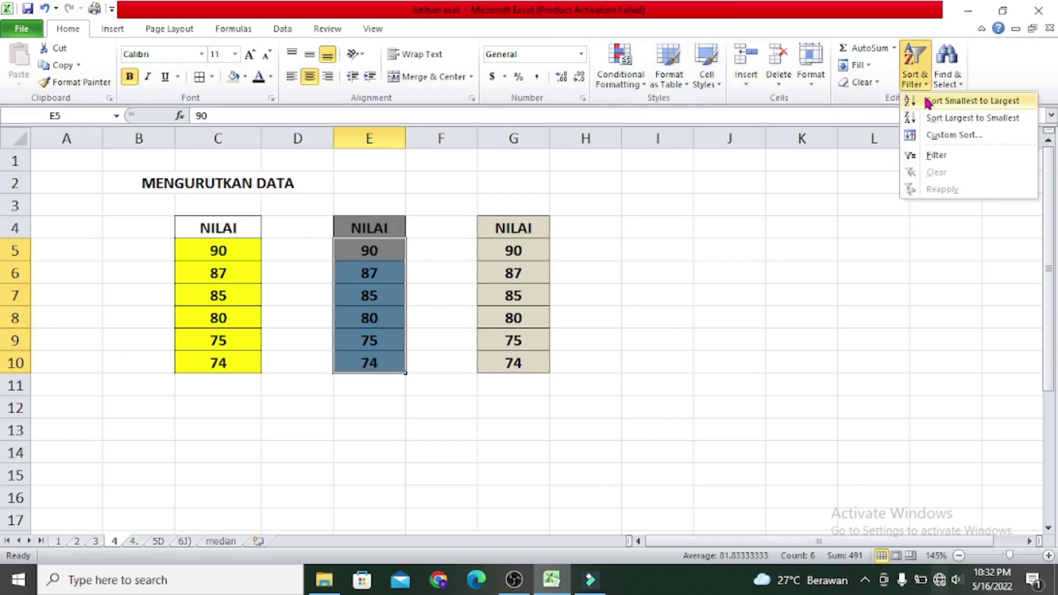
left_click(928, 103)
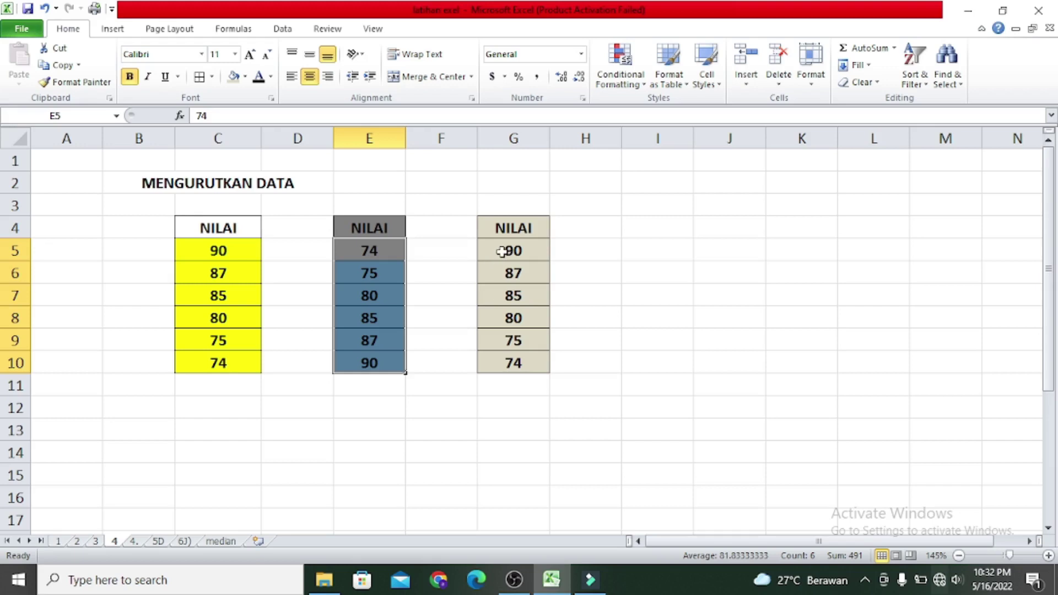
mouse_move(501, 252)
left_mouse_down()
mouse_move(506, 378)
mouse_move(507, 365)
left_mouse_up()
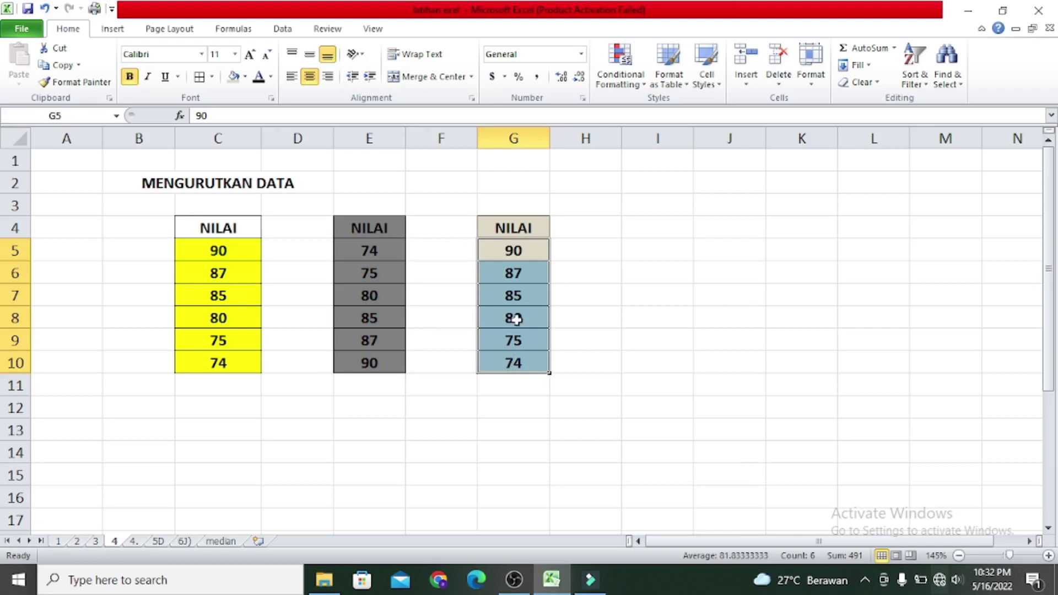
left_click(912, 80)
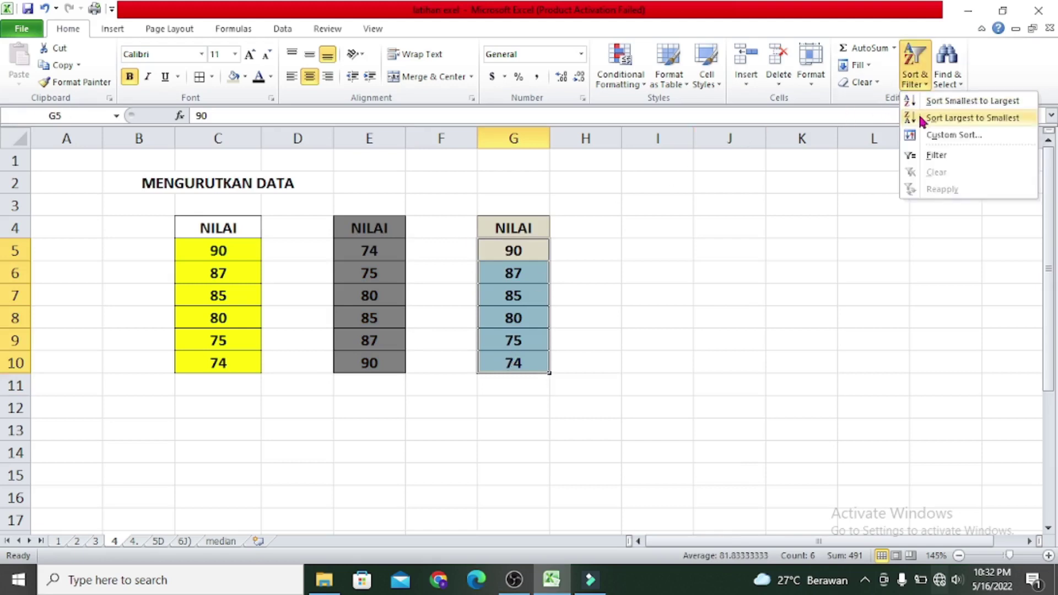
left_click(917, 116)
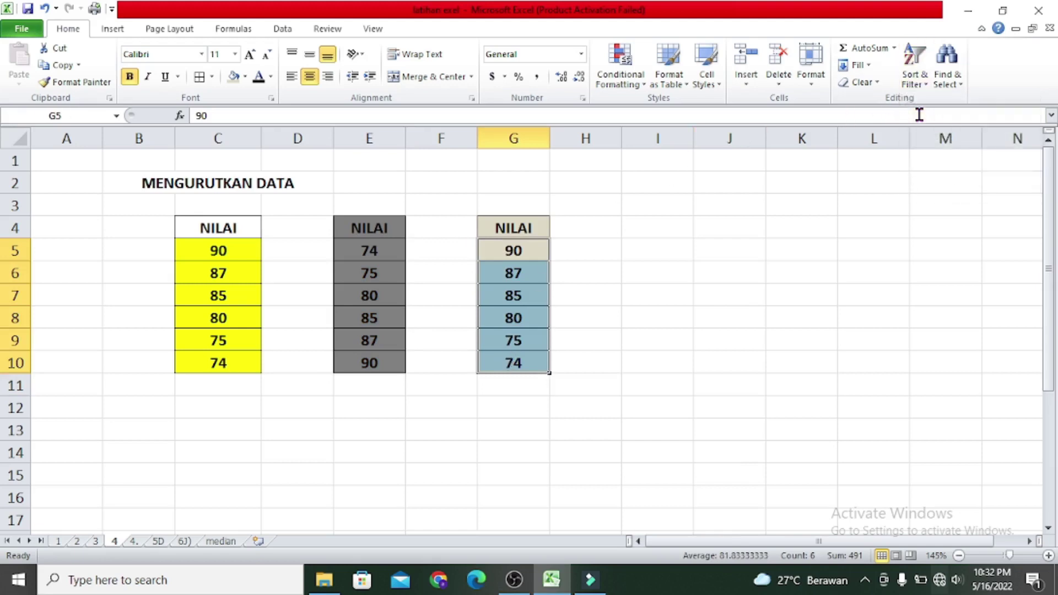
Check the descending values in column G, ending with 75 and 74.
left_click(692, 205)
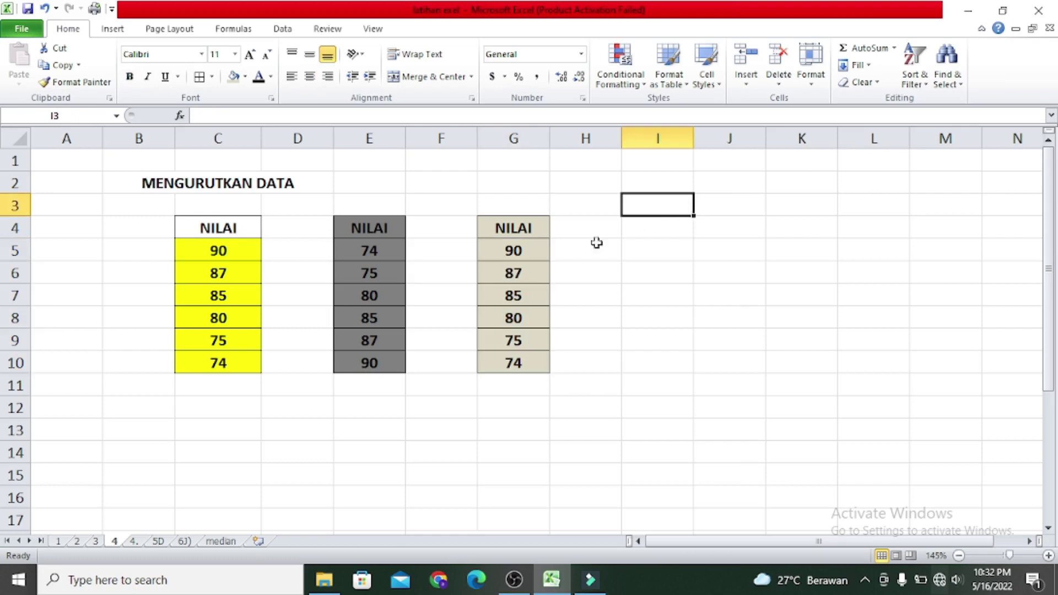
left_click(534, 251)
left_click(528, 272)
left_click(526, 298)
left_click(523, 340)
left_click(522, 363)
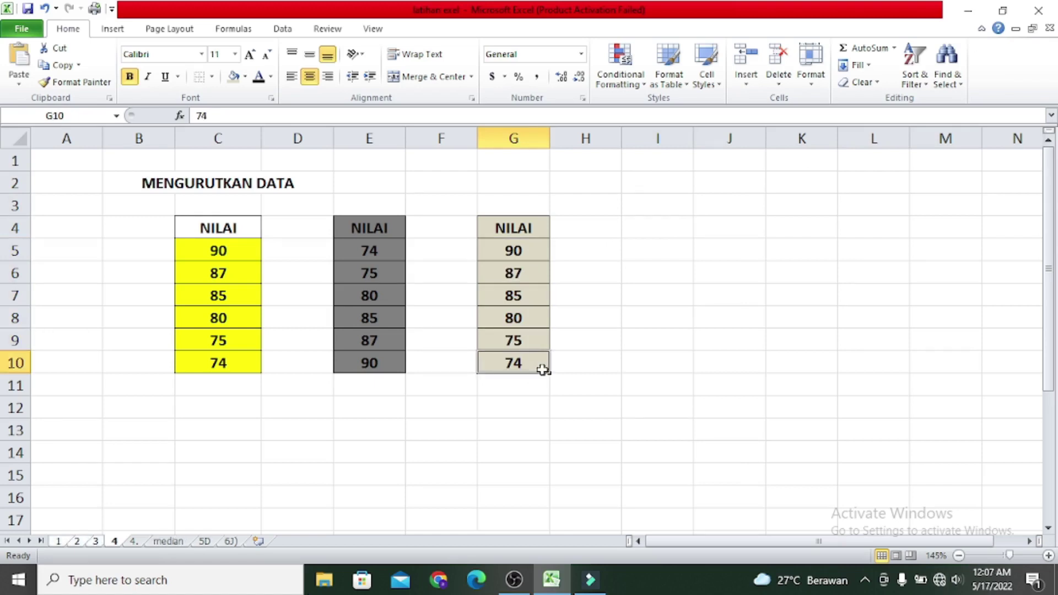
left_click(134, 541)
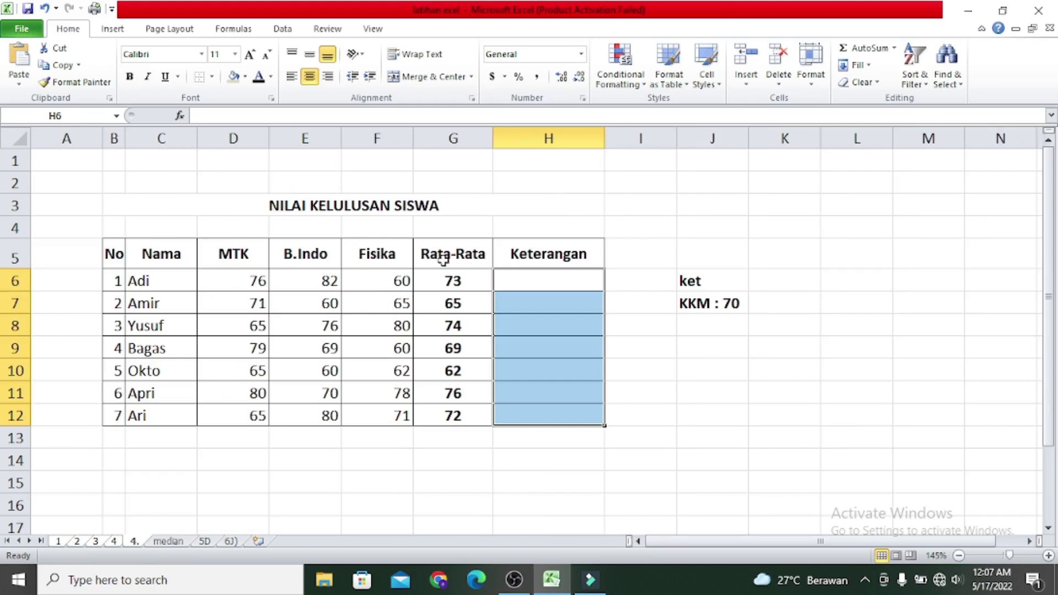
left_click(507, 277)
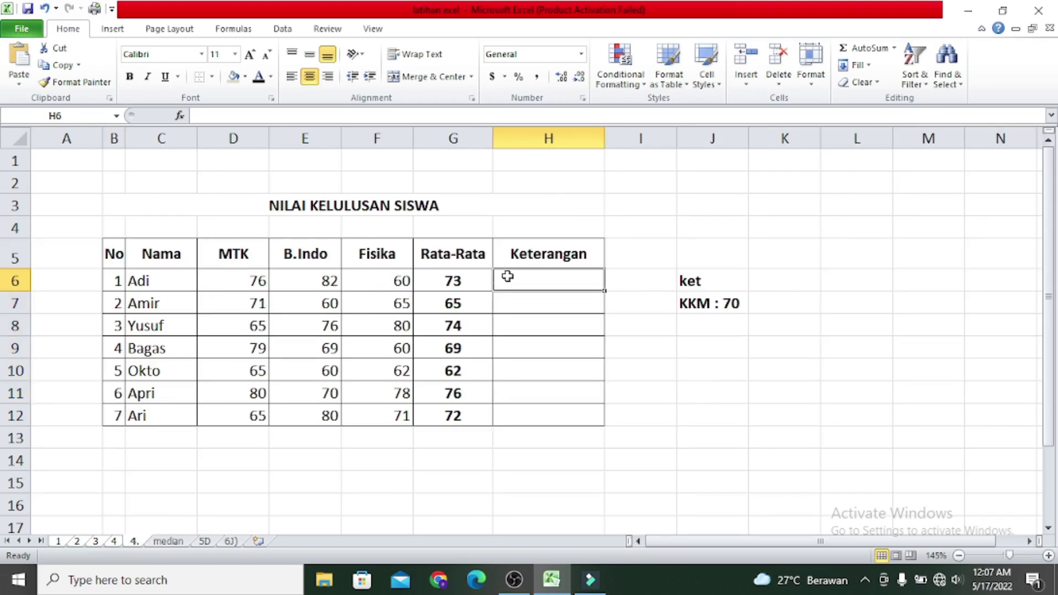
left_click_drag(507, 277, 509, 411)
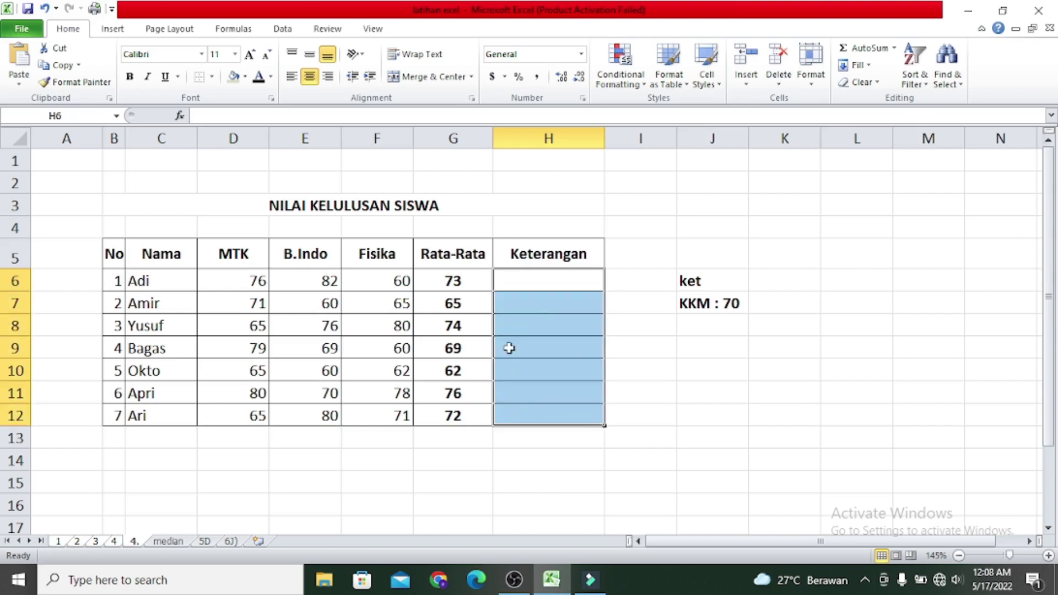
left_click(539, 285)
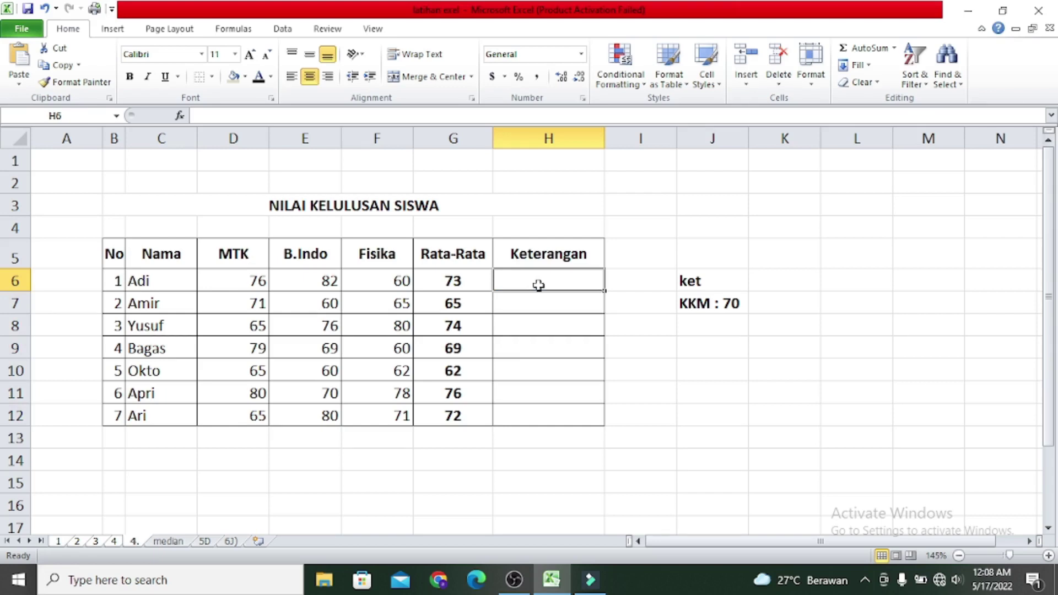
Enter =IF(G6>=70,"LULUS","TIDAK LULUS") in H6 for the first student's result.
type("=")
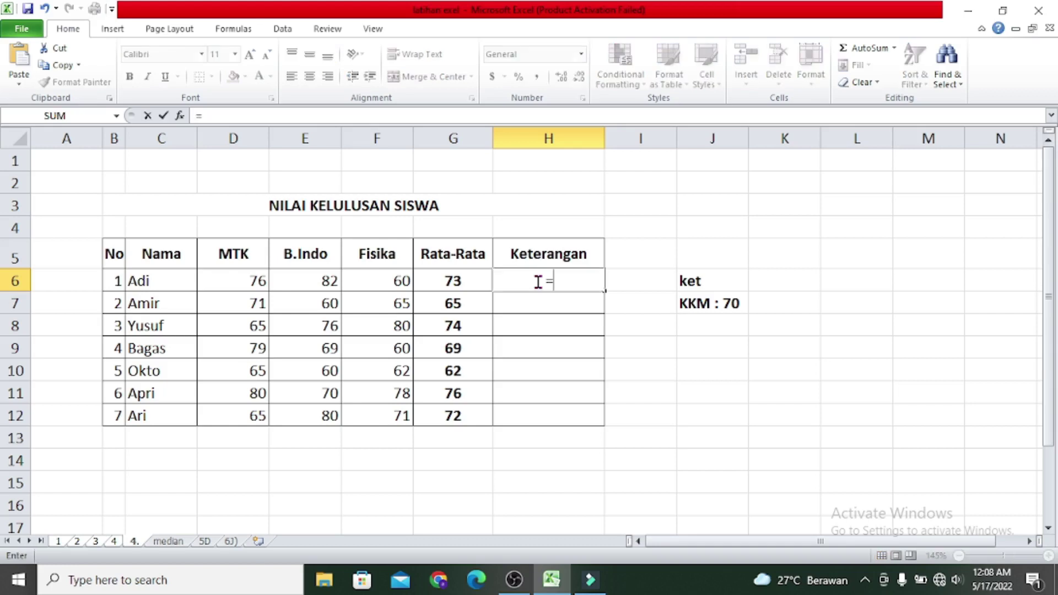
type("IF")
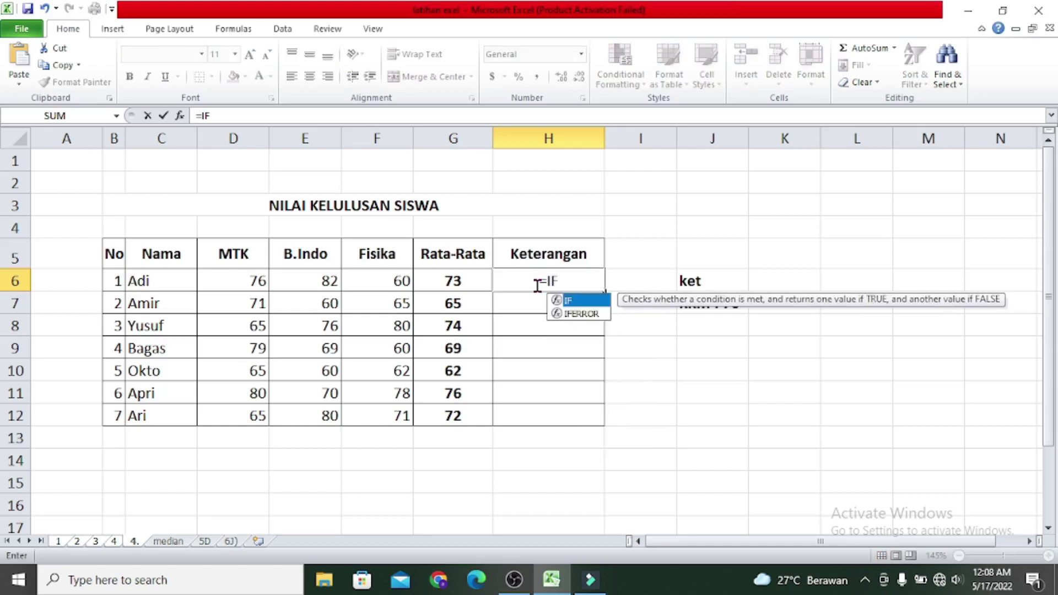
type("(")
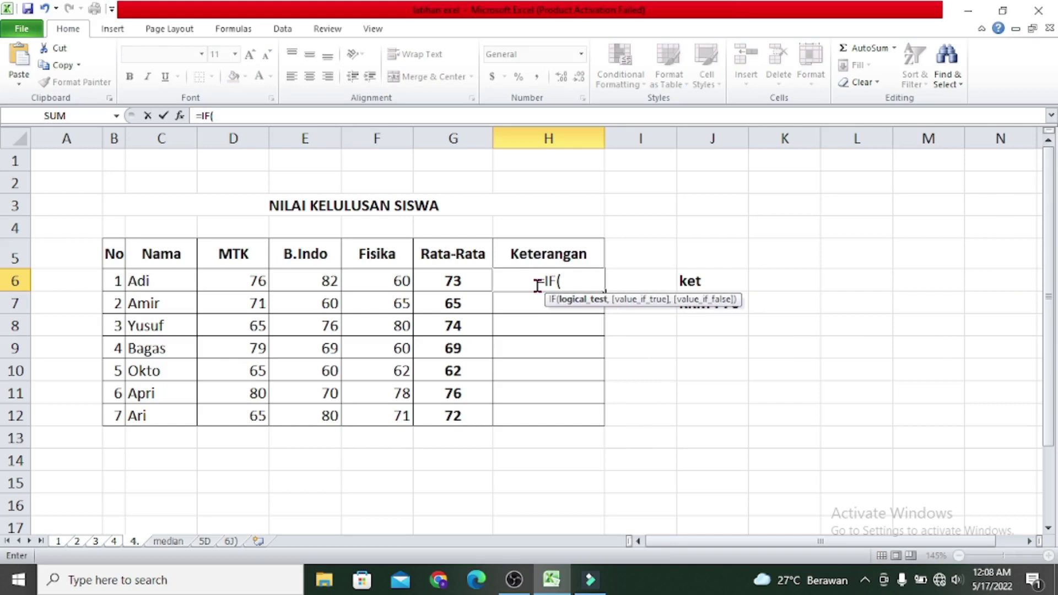
left_click(473, 278)
type(">=")
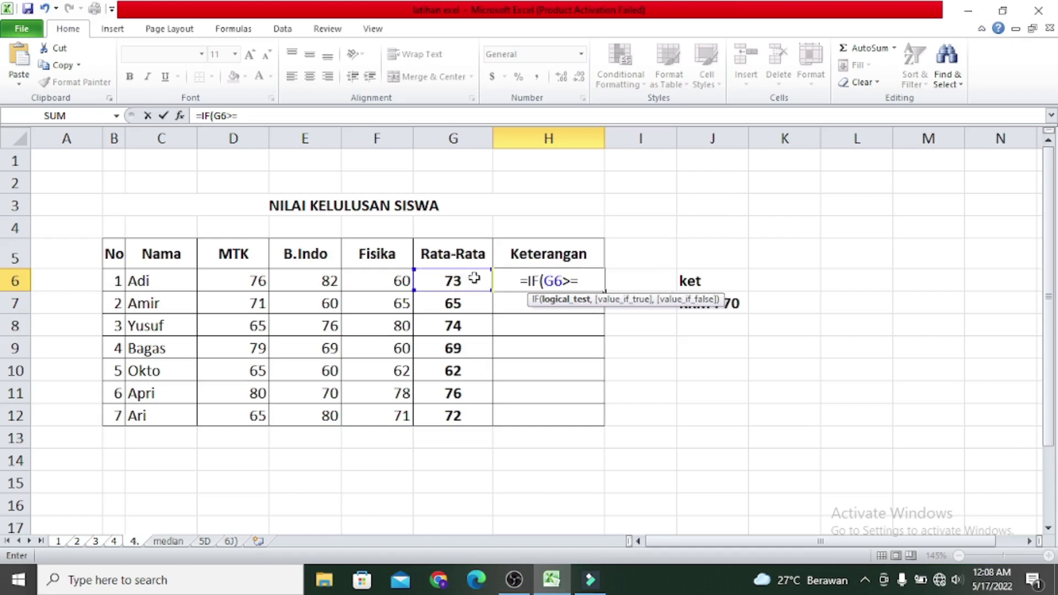
type("70,\"")
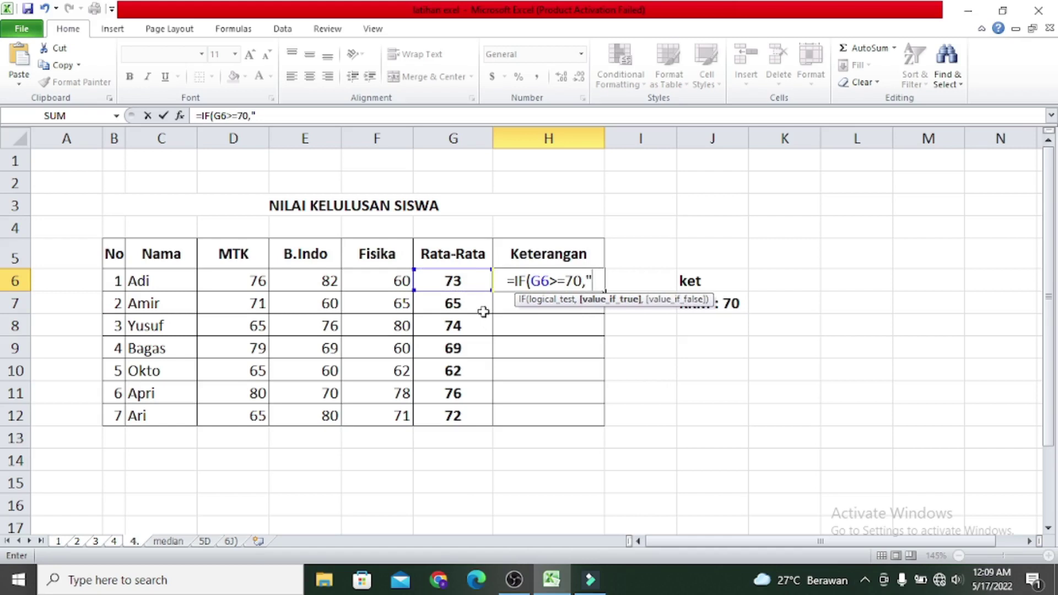
type("LULUS")
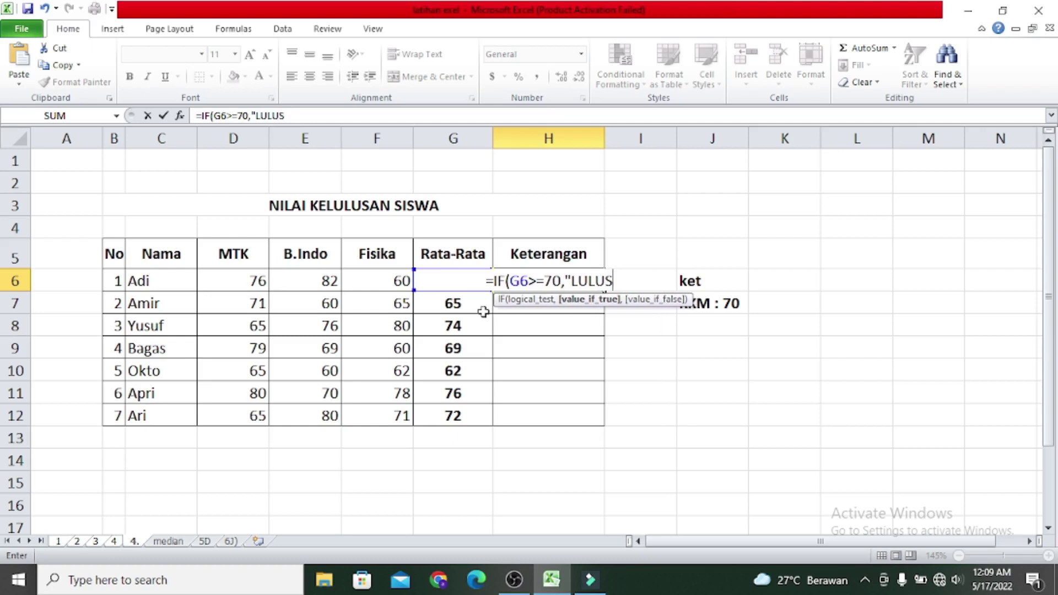
type("\"")
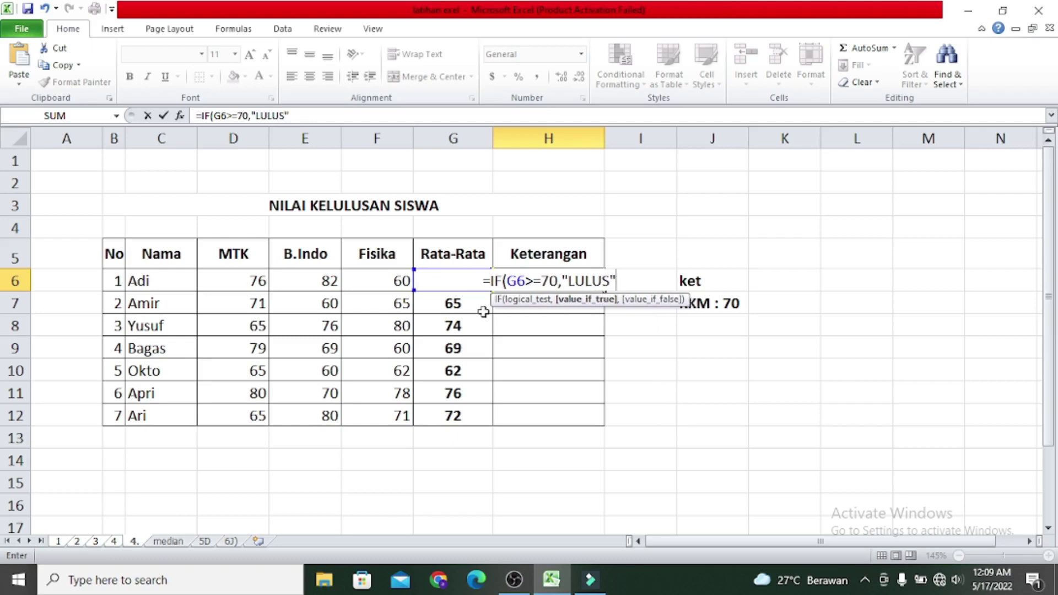
type(",")
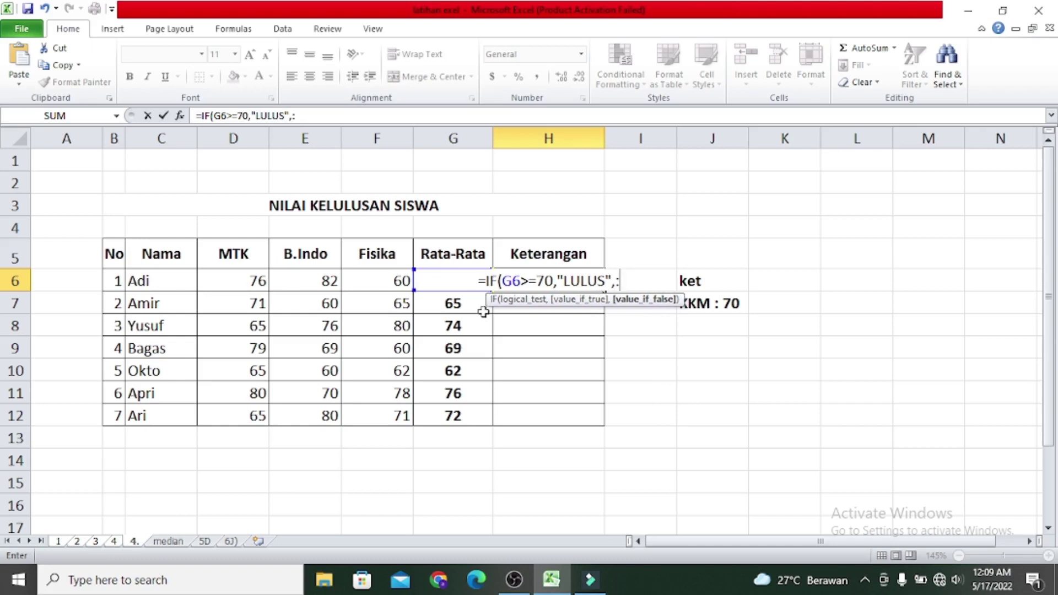
type("\"TIDAK")
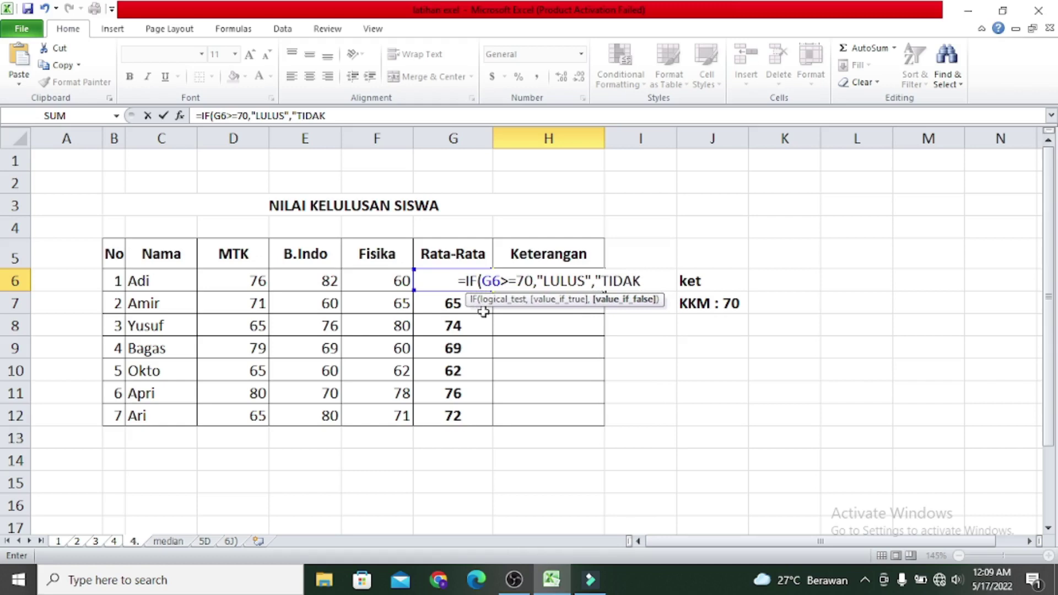
type(" LULUS")
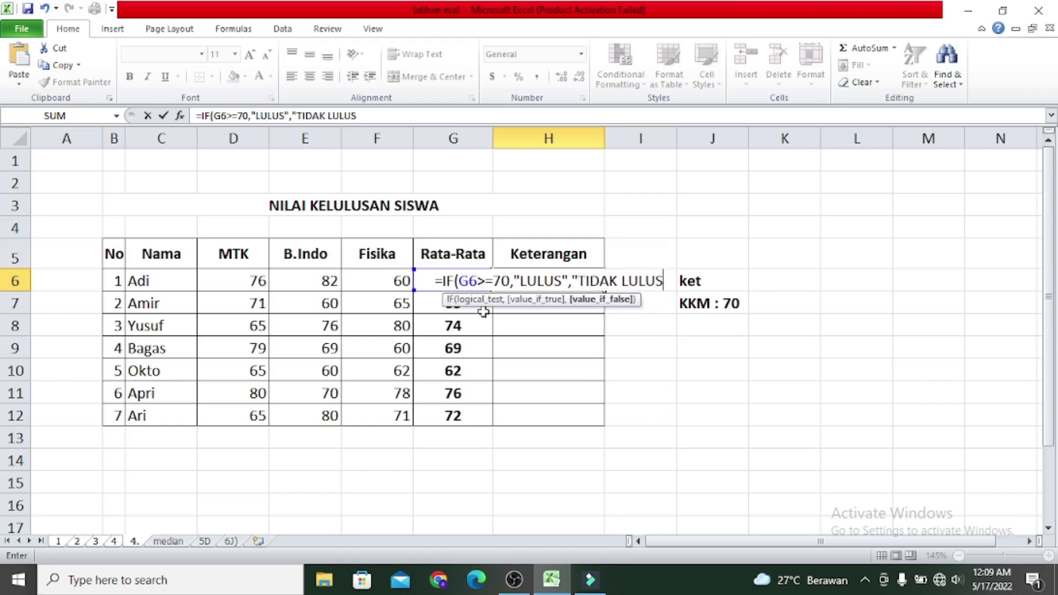
type("\"")
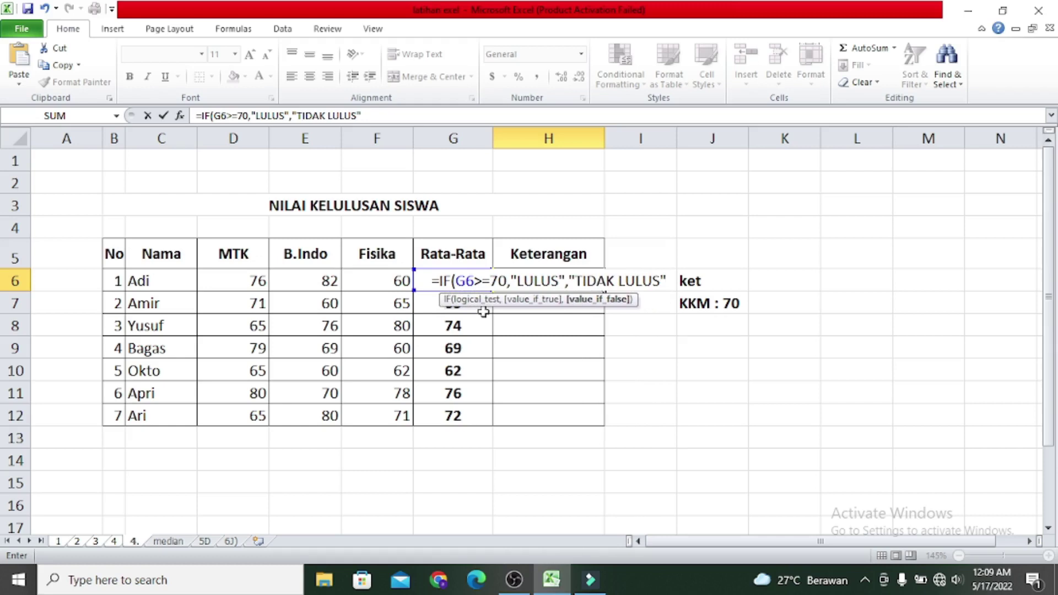
type(")")
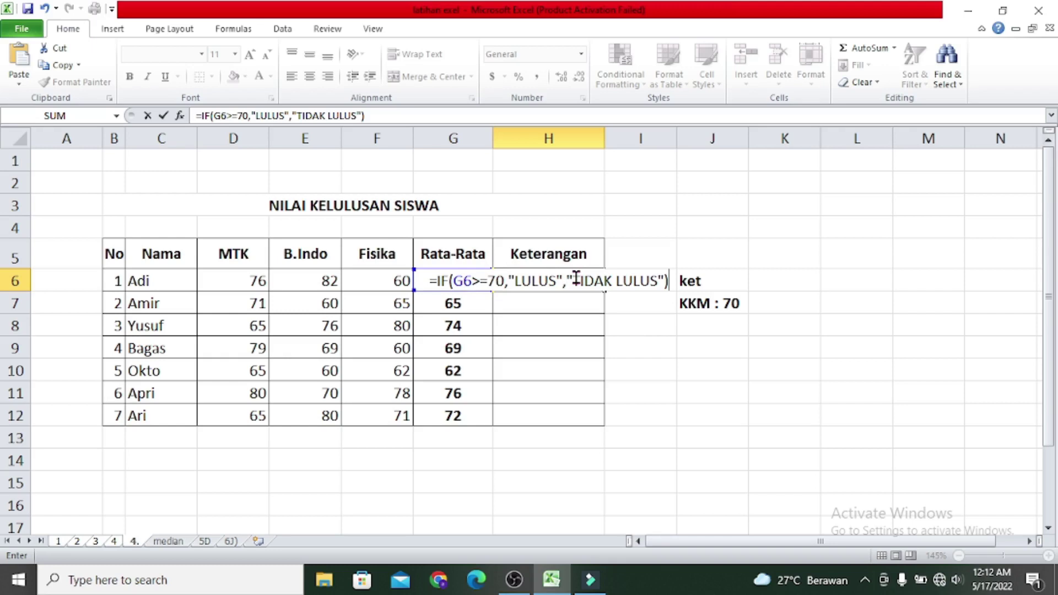
key("Return")
Fill the H6 pass/fail formula down to H12 and check the copied results.
left_click(577, 278)
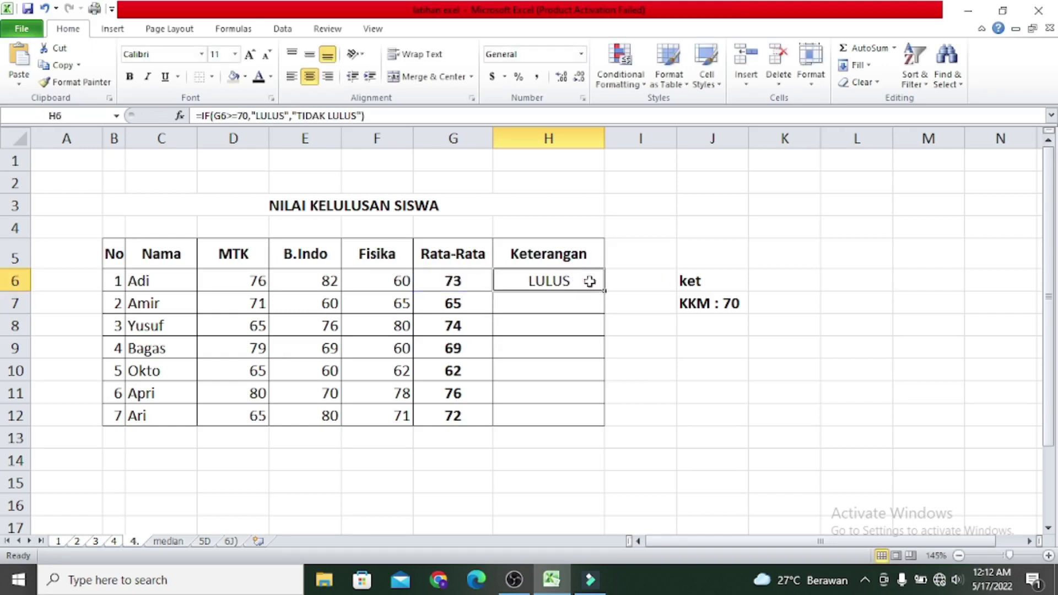
left_click_drag(604, 290, 604, 428)
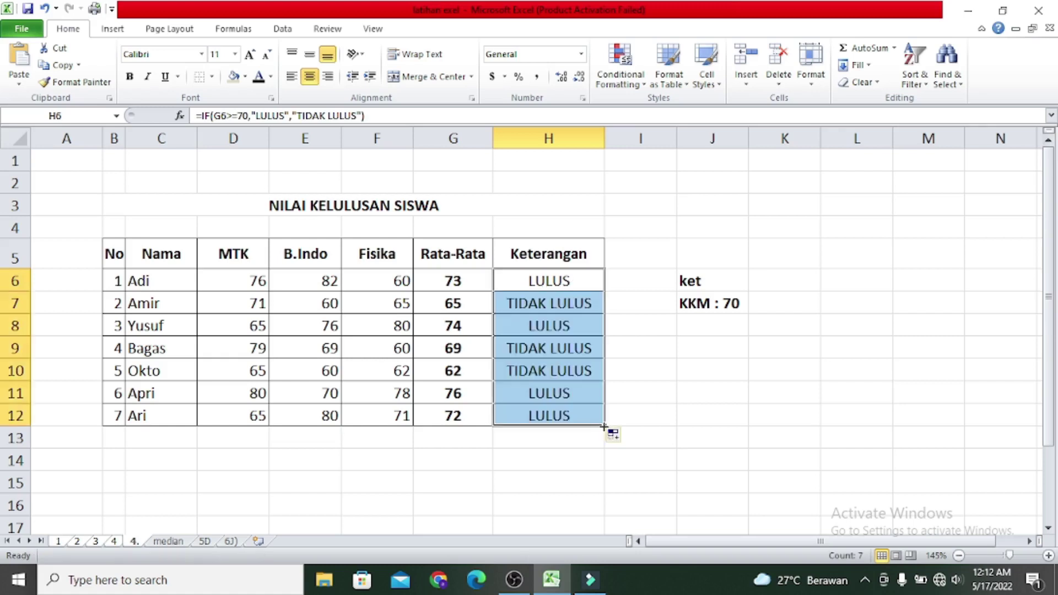
left_click(587, 382)
left_click(583, 347)
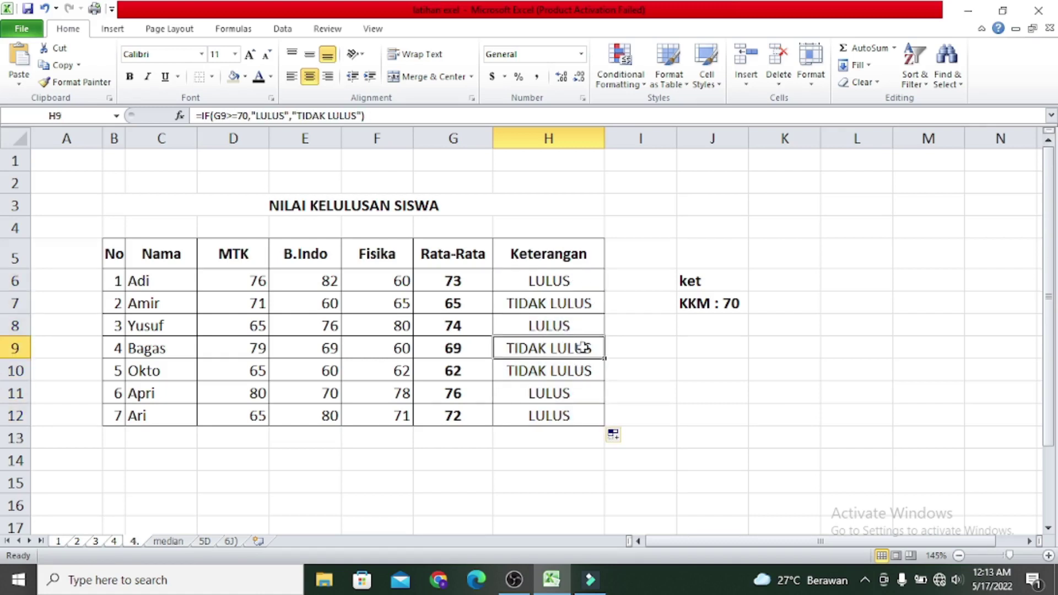
left_click(580, 306)
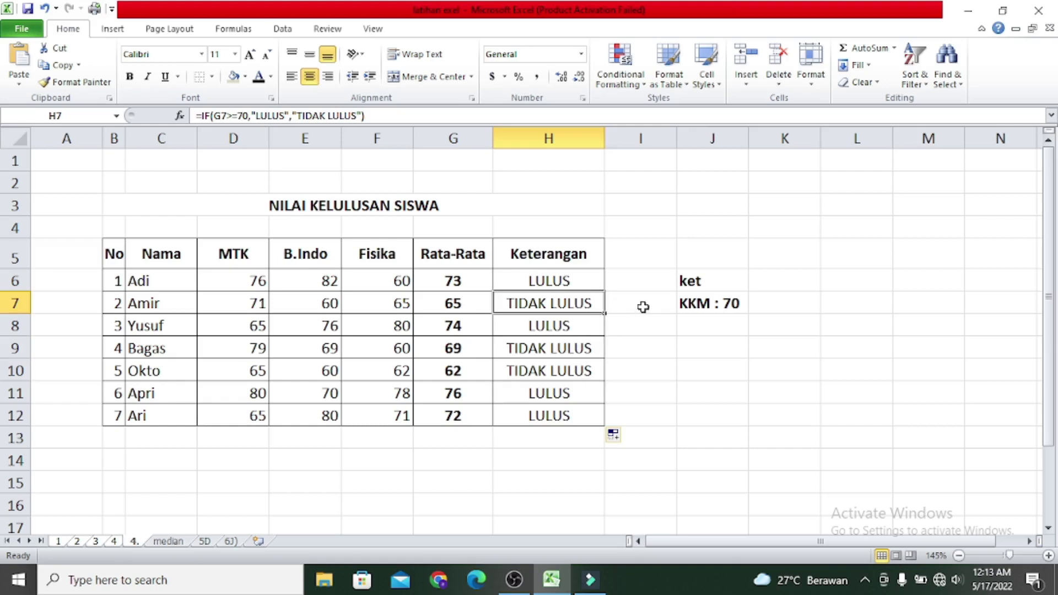
left_click(723, 304)
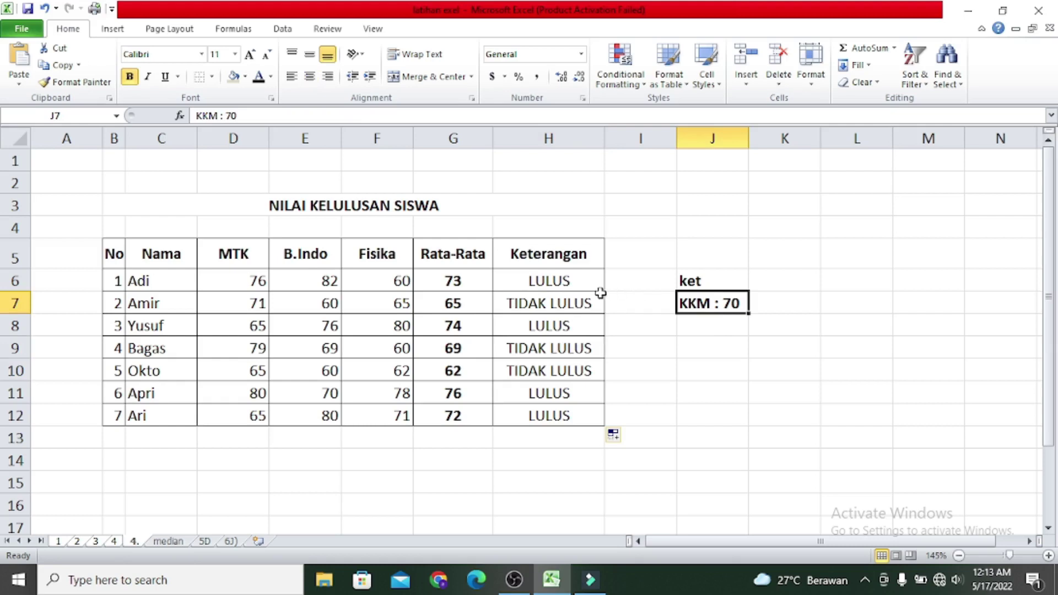
Highlight the three student rows marked TIDAK LULUS.
left_click_drag(579, 297, 172, 302)
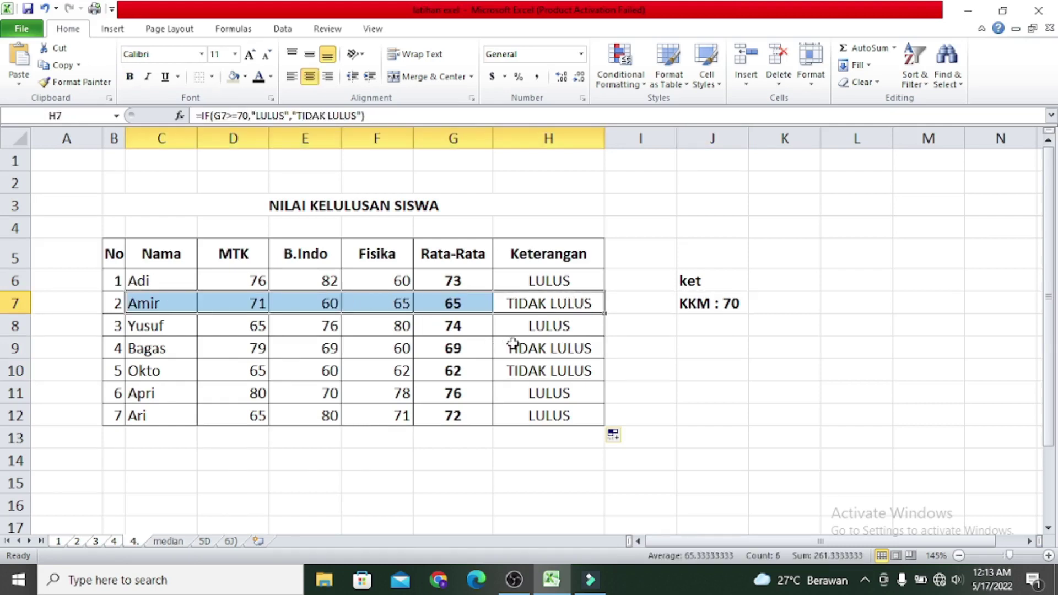
left_click_drag(531, 306, 172, 303)
left_click_drag(548, 348, 185, 346)
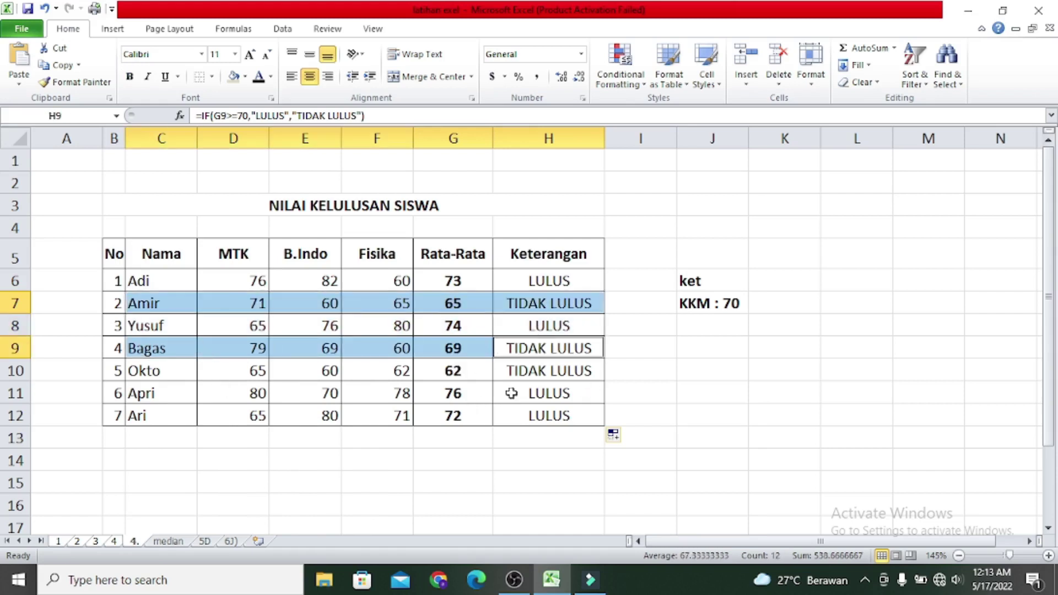
left_click_drag(515, 370, 154, 372)
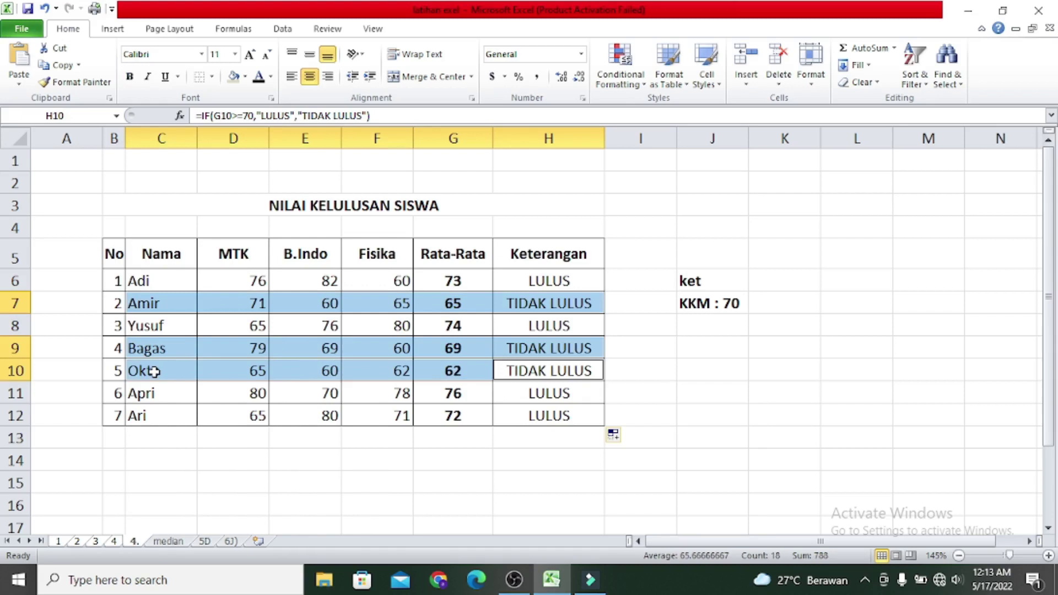